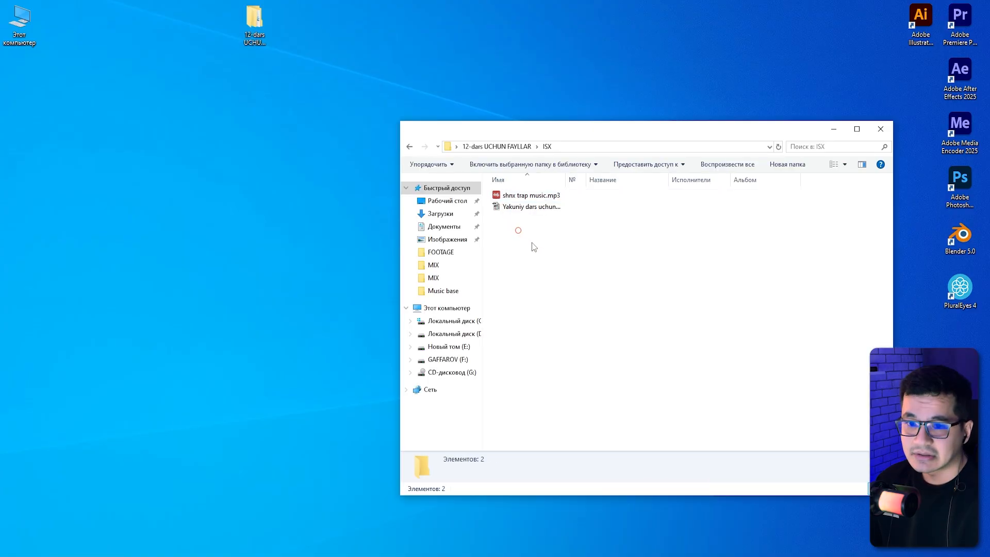
Browse the lesson folders ISX and MIX to examine the source files and project file.
{"action": "left_click", "coordinate": [505, 211]}
{"action": "left_click", "coordinate": [499, 199]}
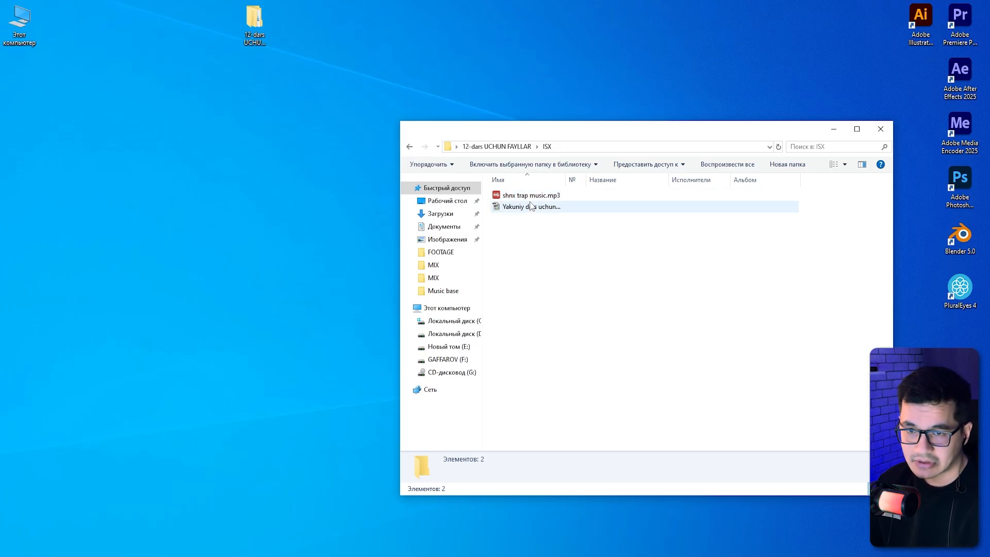
{"action": "mouse_move", "coordinate": [510, 213]}
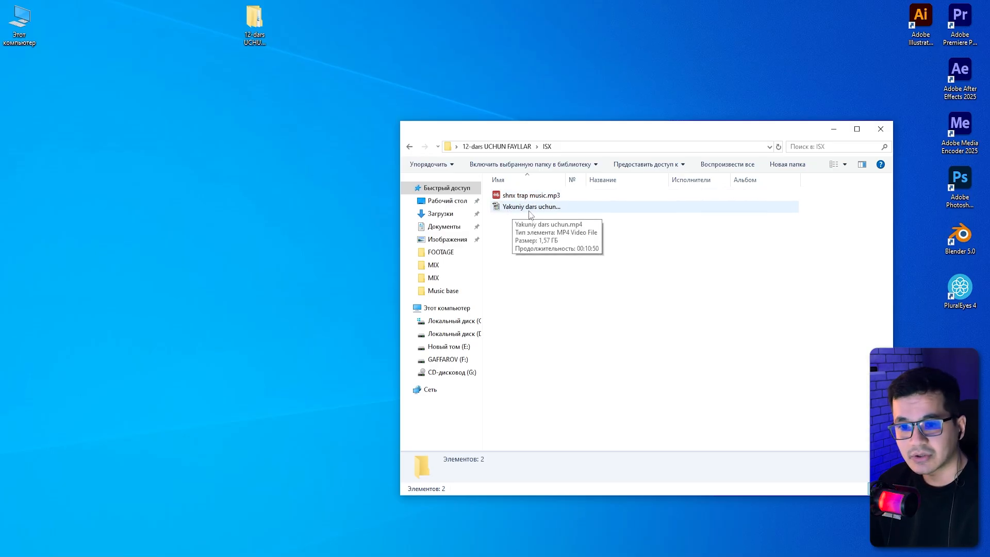
{"action": "left_click_drag", "start_coordinate": [567, 178], "coordinate": [607, 179]}
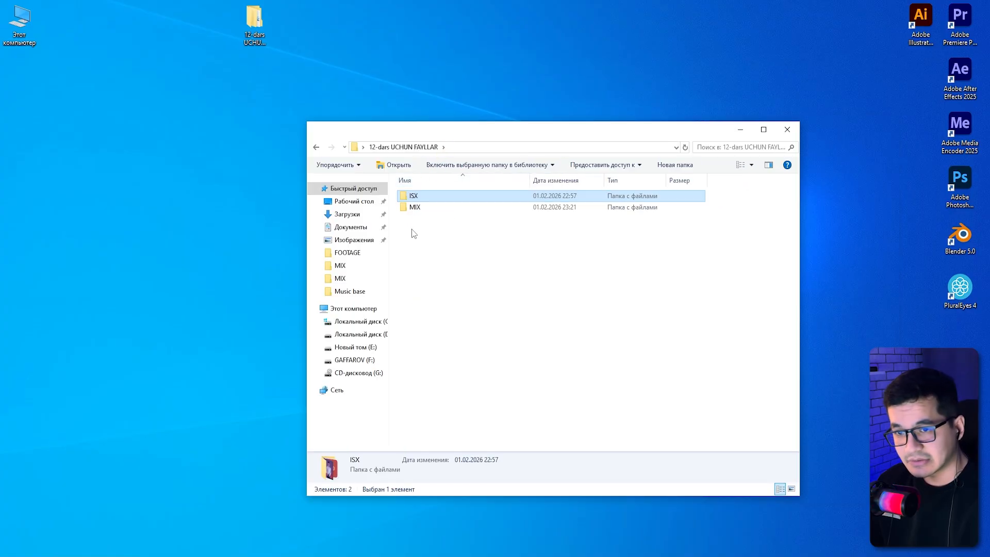
{"action": "left_click", "coordinate": [412, 229]}
{"action": "left_click", "coordinate": [415, 197]}
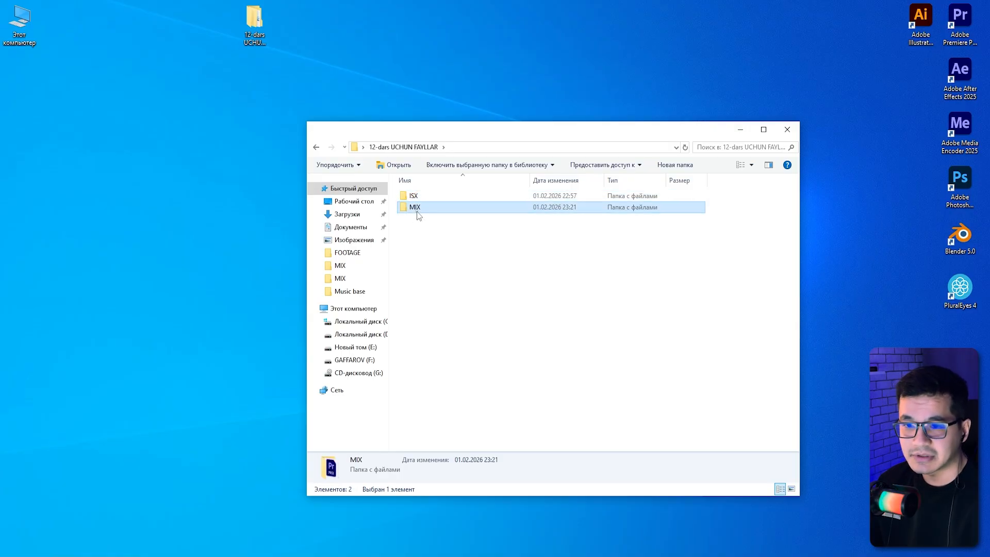
{"action": "double_click", "coordinate": [417, 209]}
{"action": "left_click", "coordinate": [424, 221]}
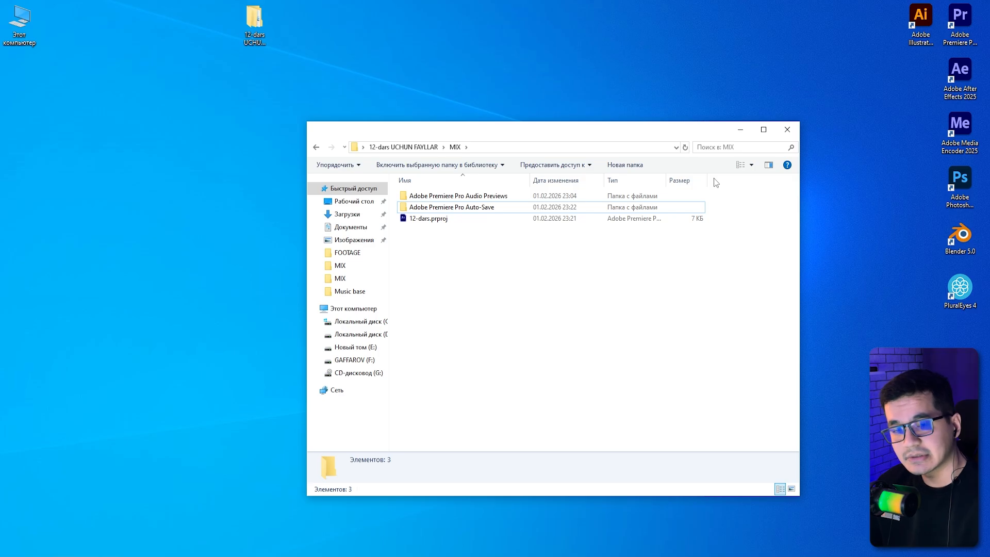
{"action": "left_click", "coordinate": [740, 129]}
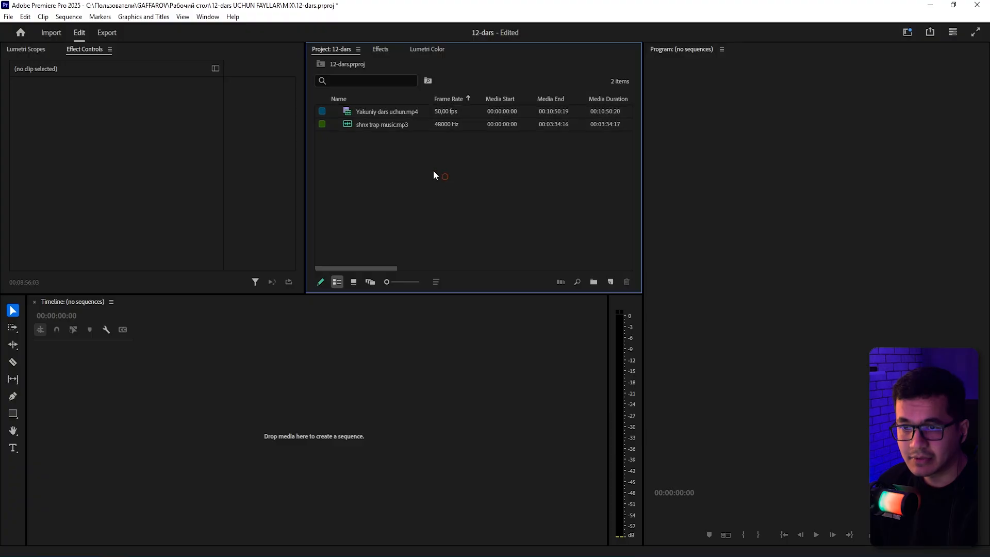
Create a sequence from Yakuniy dars uchun.mp4 and place shmx trap music.mp3 on track A1 after the video.
{"action": "left_click", "coordinate": [386, 112]}
{"action": "left_click_drag", "start_coordinate": [611, 283], "coordinate": [610, 282]}
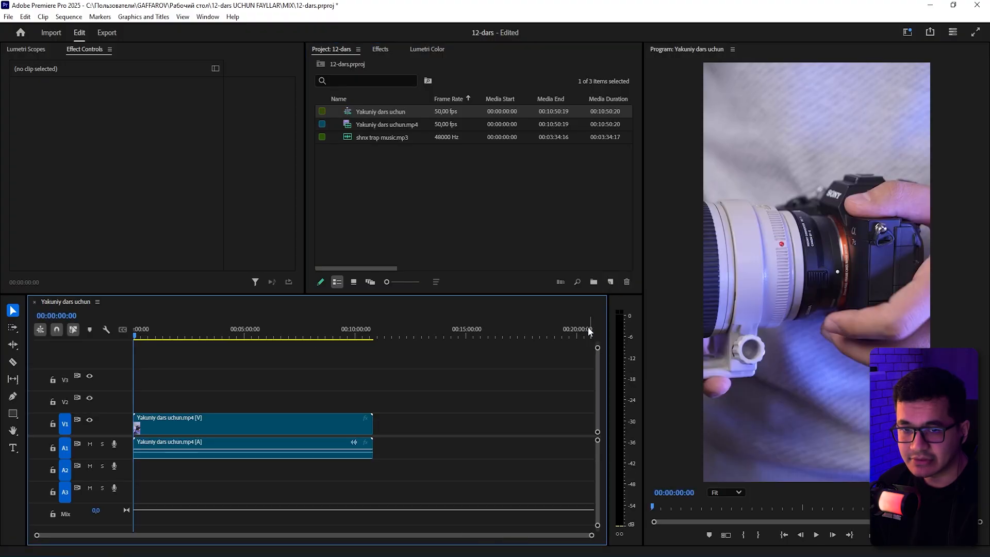
{"action": "left_click_drag", "start_coordinate": [382, 137], "coordinate": [403, 446]}
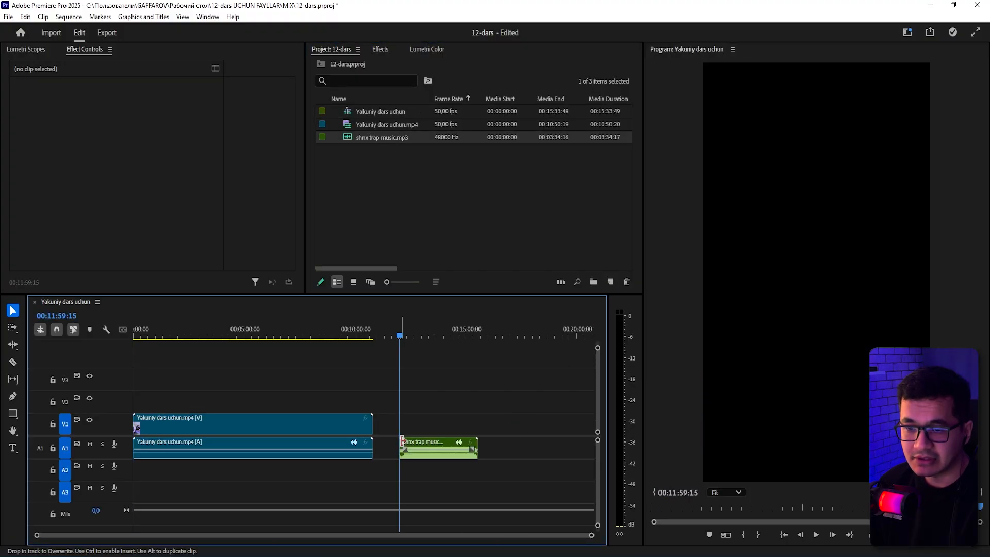
{"action": "left_click", "coordinate": [474, 398]}
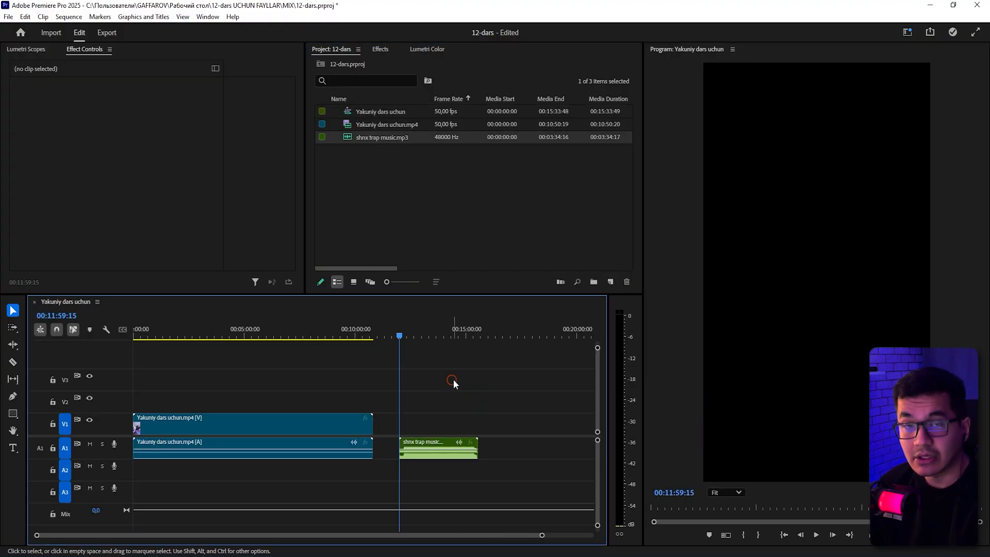
{"action": "left_click_drag", "start_coordinate": [313, 374], "coordinate": [211, 500]}
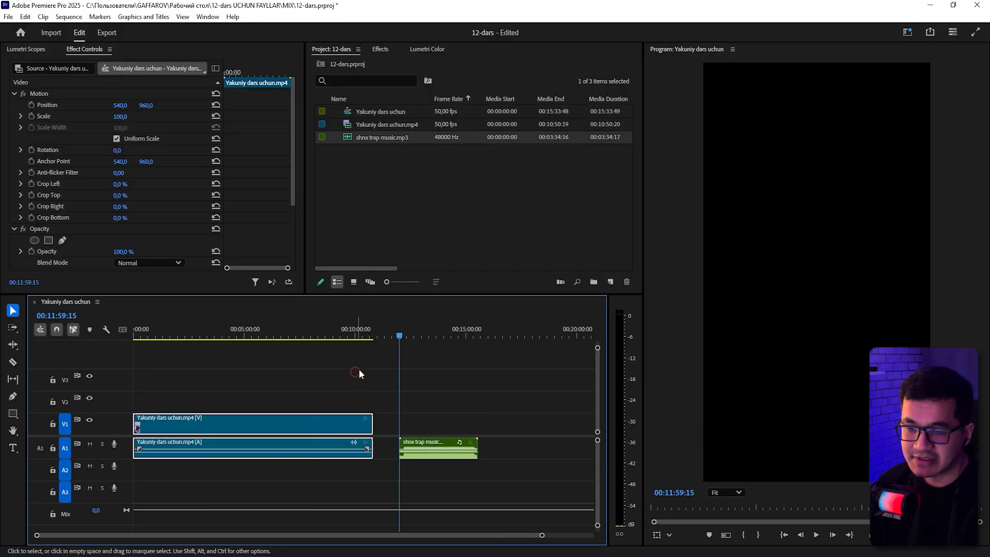
{"action": "left_click_drag", "start_coordinate": [427, 377], "coordinate": [486, 522]}
{"action": "left_click", "coordinate": [462, 360]}
{"action": "left_click", "coordinate": [390, 335]}
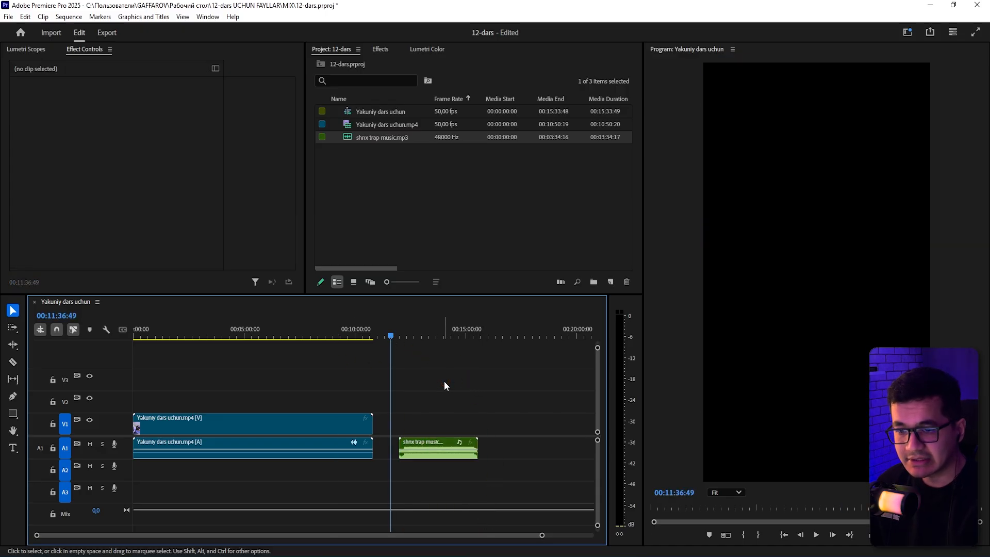
{"action": "left_click_drag", "start_coordinate": [439, 394], "coordinate": [442, 480]}
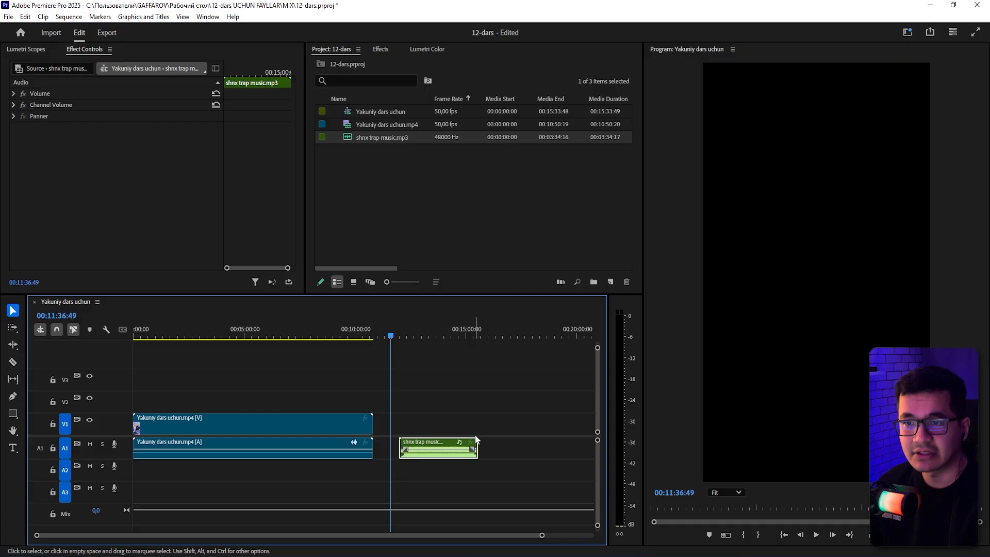
{"action": "left_click", "coordinate": [440, 408]}
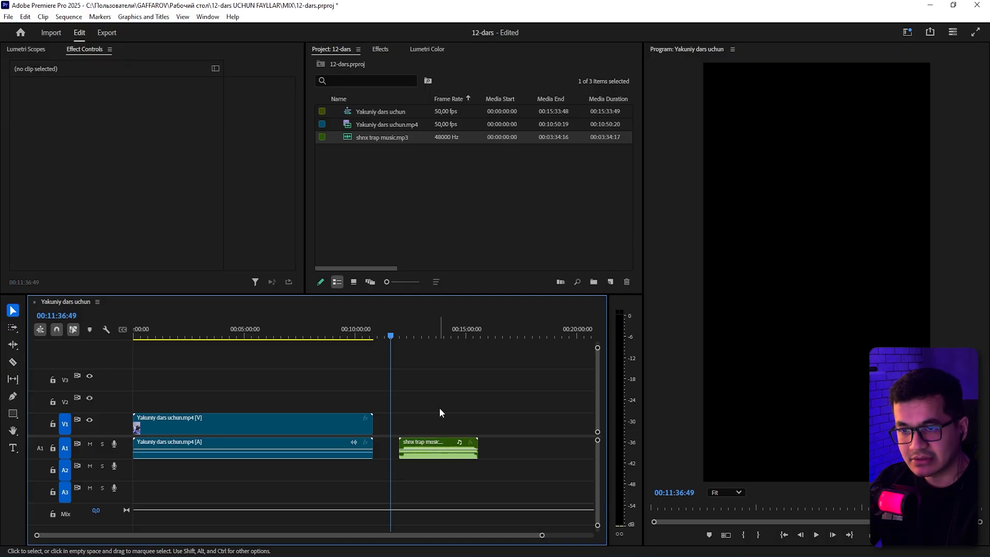
{"action": "left_click_drag", "start_coordinate": [439, 408], "coordinate": [386, 498]}
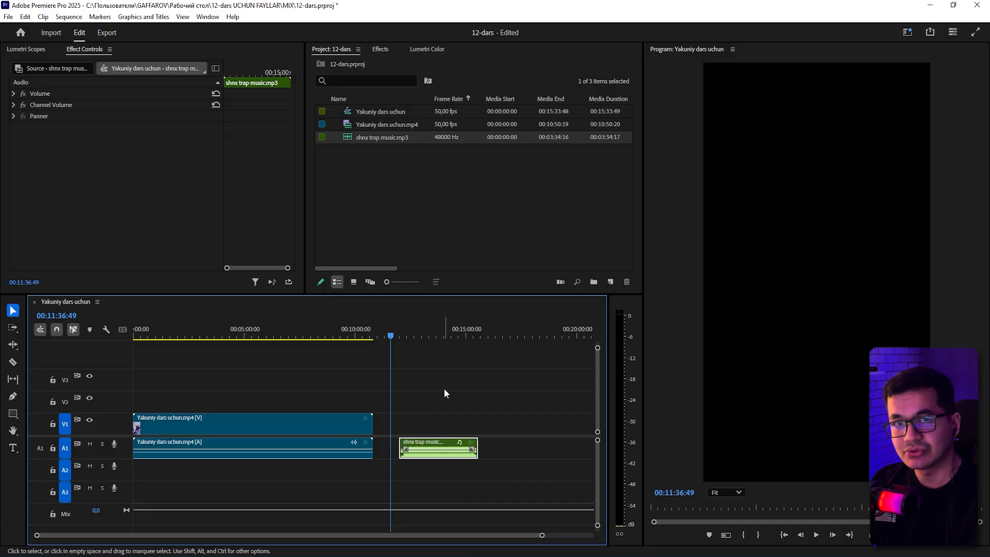
{"action": "left_click_drag", "start_coordinate": [444, 389], "coordinate": [379, 383]}
Run Scene Edit Detection on the video clip to cut it into separate scene clips.
{"action": "left_click_drag", "start_coordinate": [327, 389], "coordinate": [291, 451]}
{"action": "right_click", "coordinate": [306, 426]}
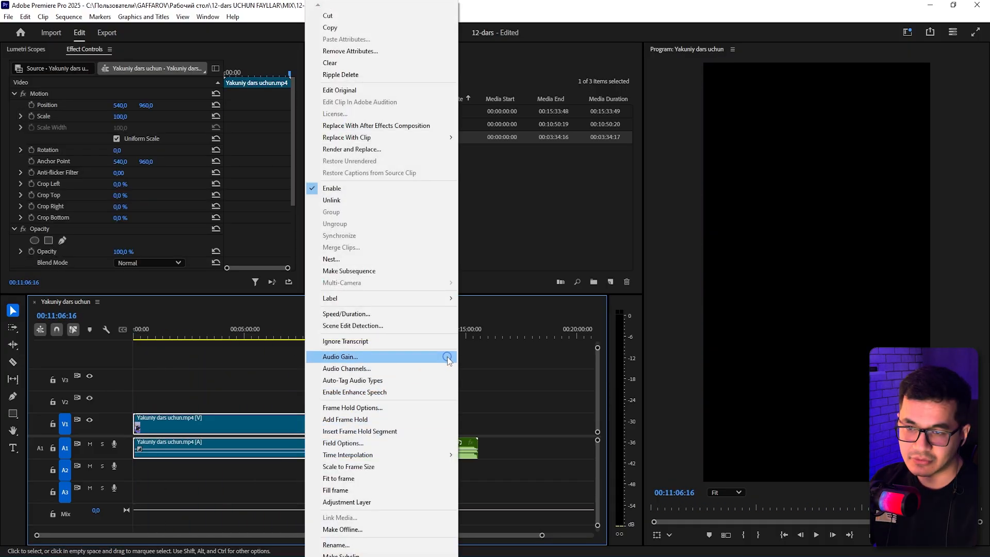
{"action": "left_click", "coordinate": [355, 326]}
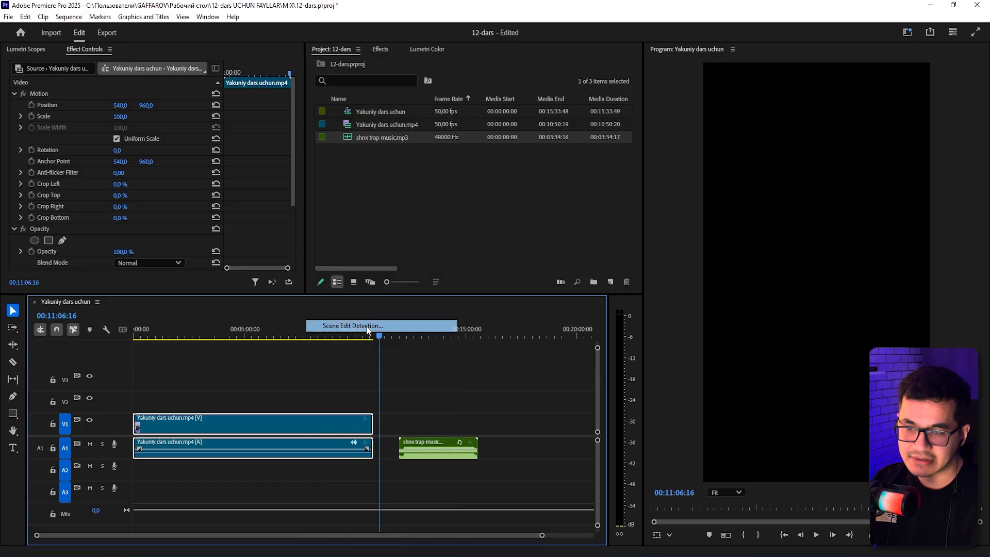
{"action": "left_click", "coordinate": [513, 316]}
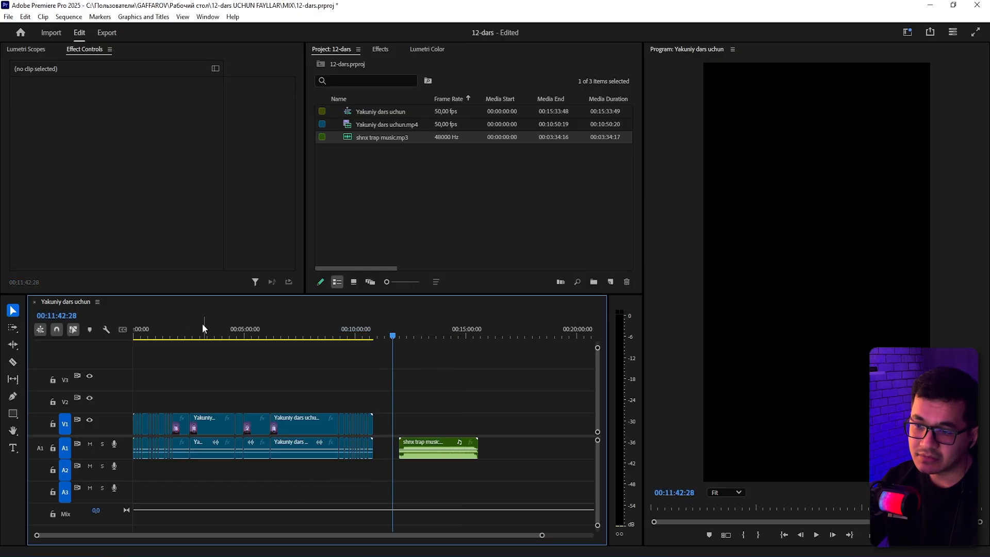
{"action": "left_click_drag", "start_coordinate": [202, 324], "coordinate": [379, 337]}
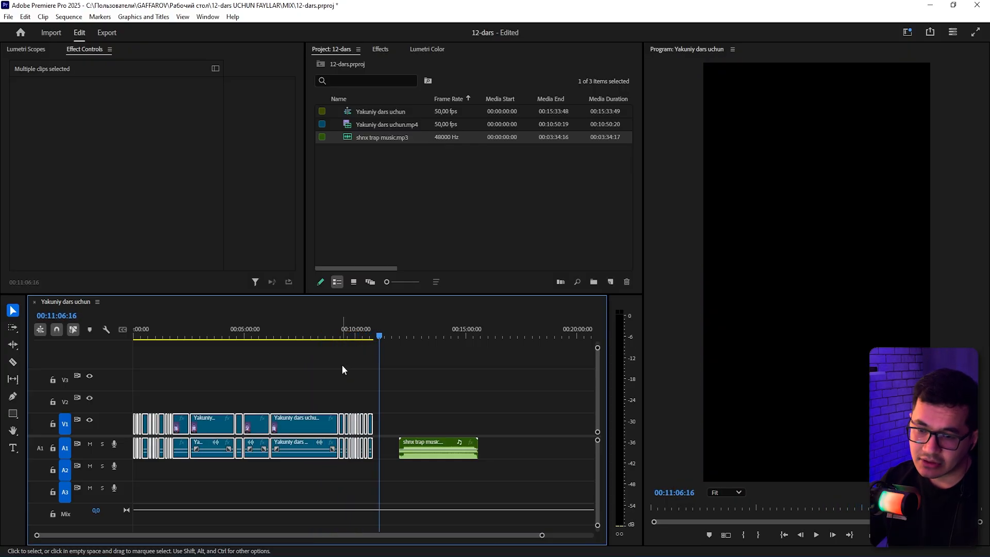
{"action": "left_click_drag", "start_coordinate": [417, 401], "coordinate": [482, 511]}
{"action": "left_click_drag", "start_coordinate": [513, 428], "coordinate": [398, 474]}
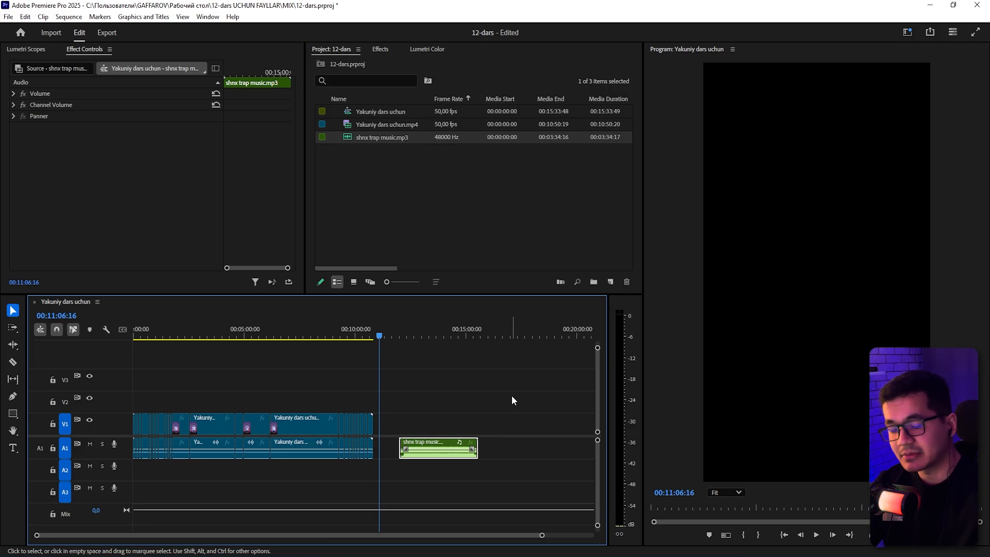
{"action": "left_click", "coordinate": [512, 395]}
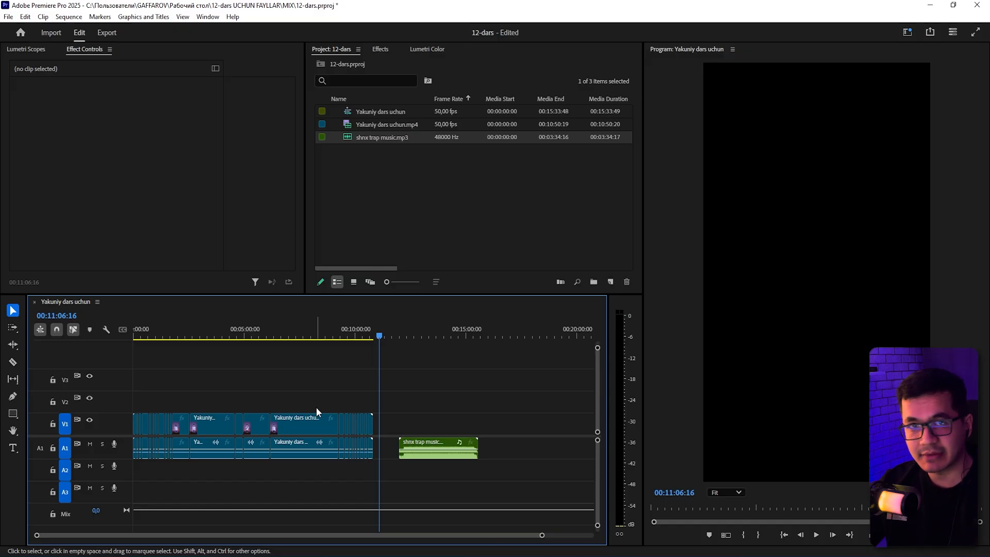
Reveal one of the cut clip segments' source in the project panel.
{"action": "left_click", "coordinate": [304, 424]}
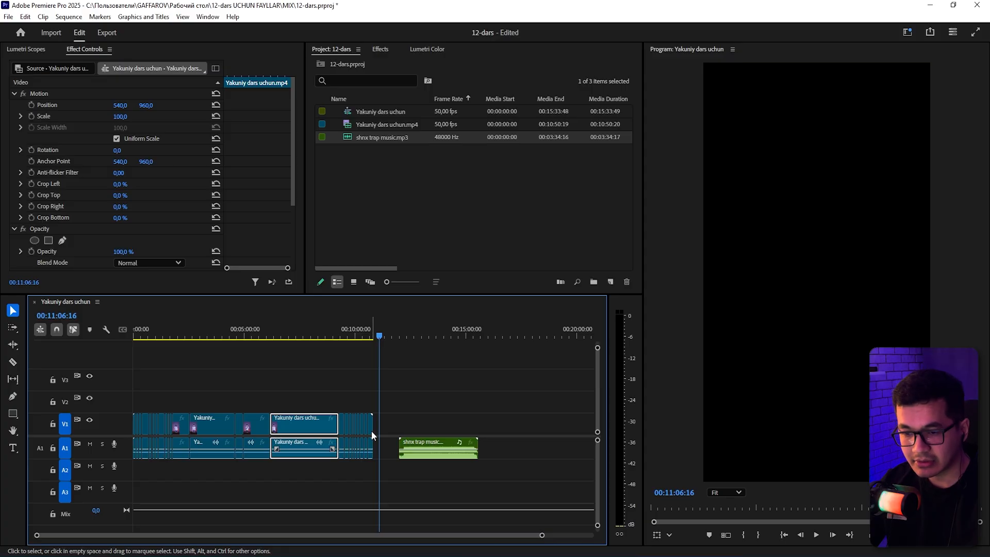
{"action": "right_click", "coordinate": [308, 425]}
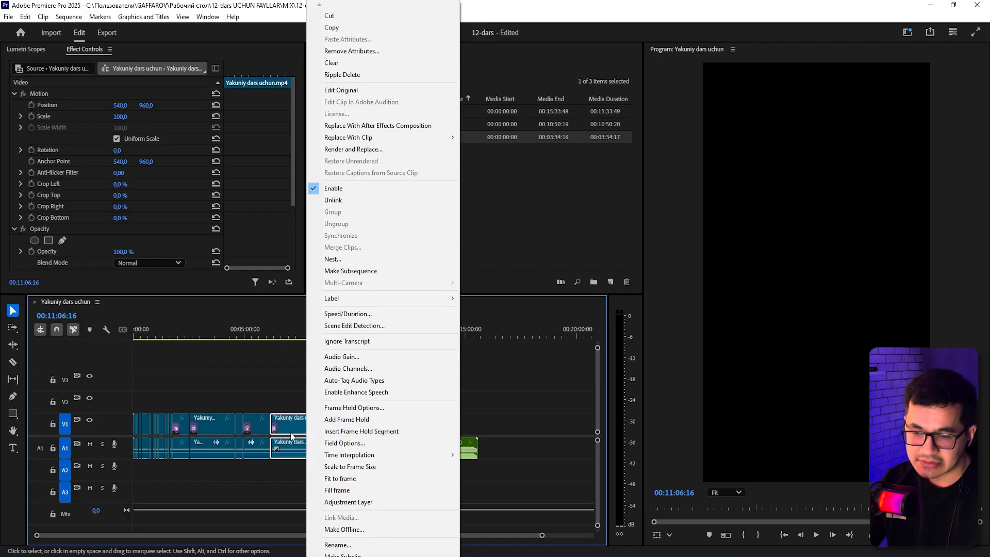
{"action": "scroll", "coordinate": [333, 511], "scroll_direction": "down", "scroll_amount": 5}
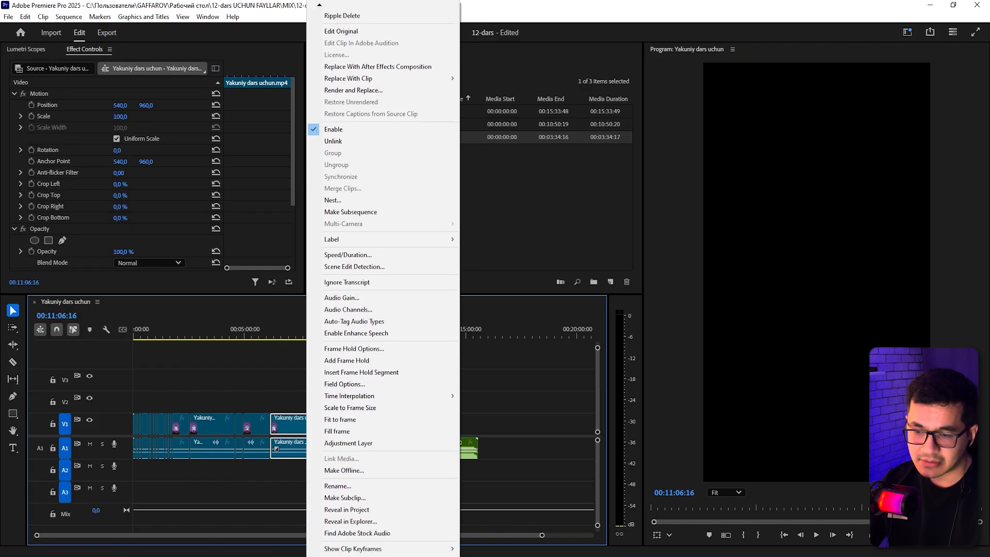
{"action": "left_click", "coordinate": [369, 512]}
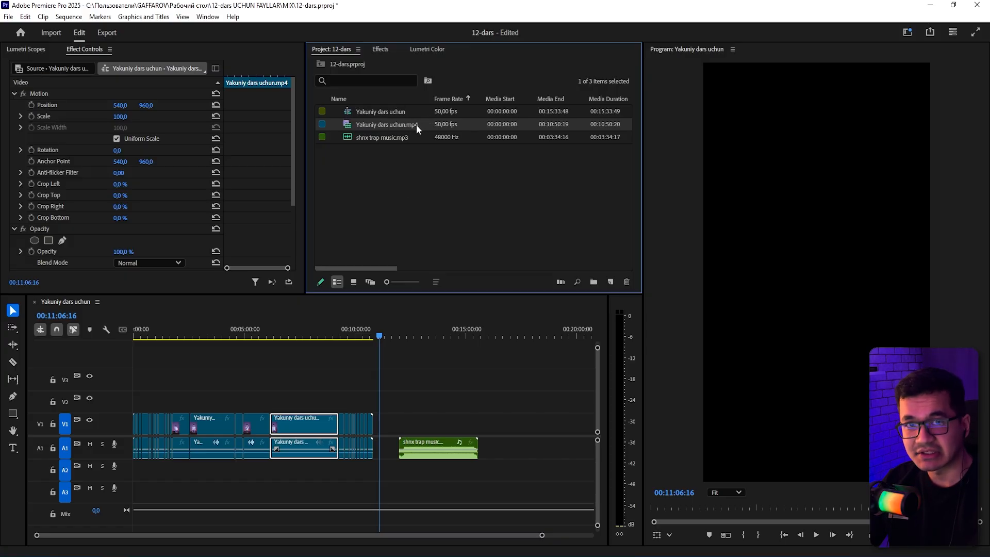
Reveal the clip segment's source file in Explorer and return to the timeline.
{"action": "left_click", "coordinate": [352, 409]}
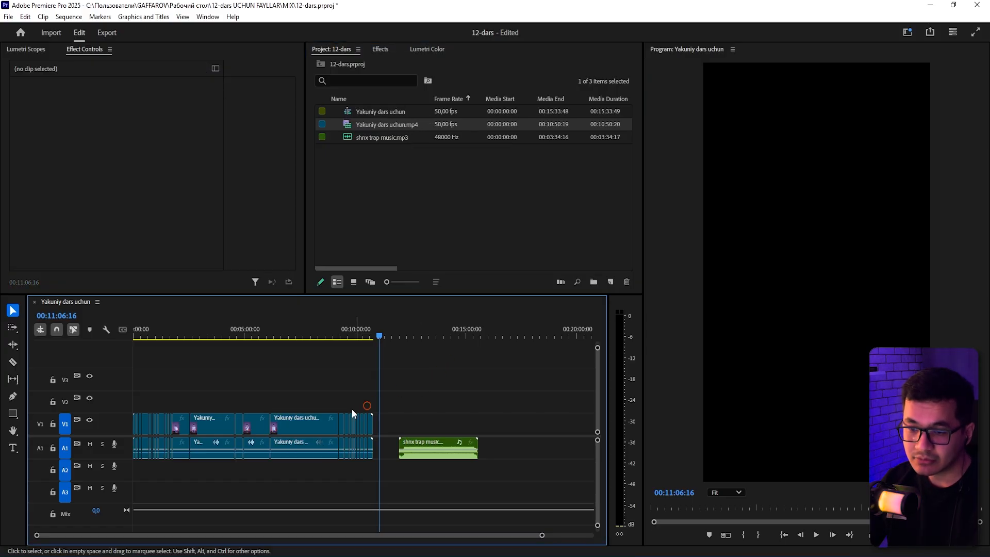
{"action": "right_click", "coordinate": [314, 424]}
{"action": "scroll", "coordinate": [373, 464], "scroll_direction": "down", "scroll_amount": 3}
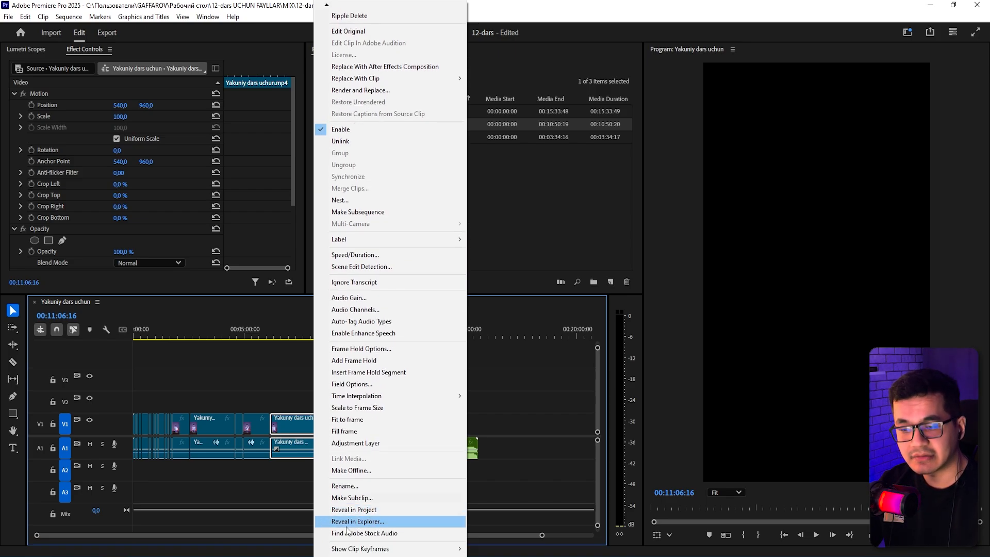
{"action": "left_click", "coordinate": [382, 522]}
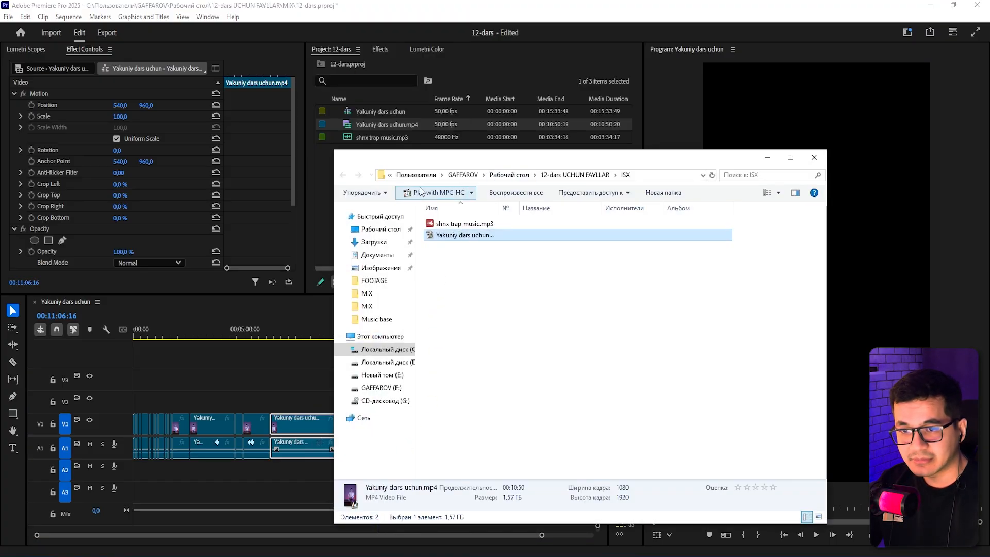
{"action": "left_click", "coordinate": [472, 273]}
{"action": "left_click", "coordinate": [450, 237]}
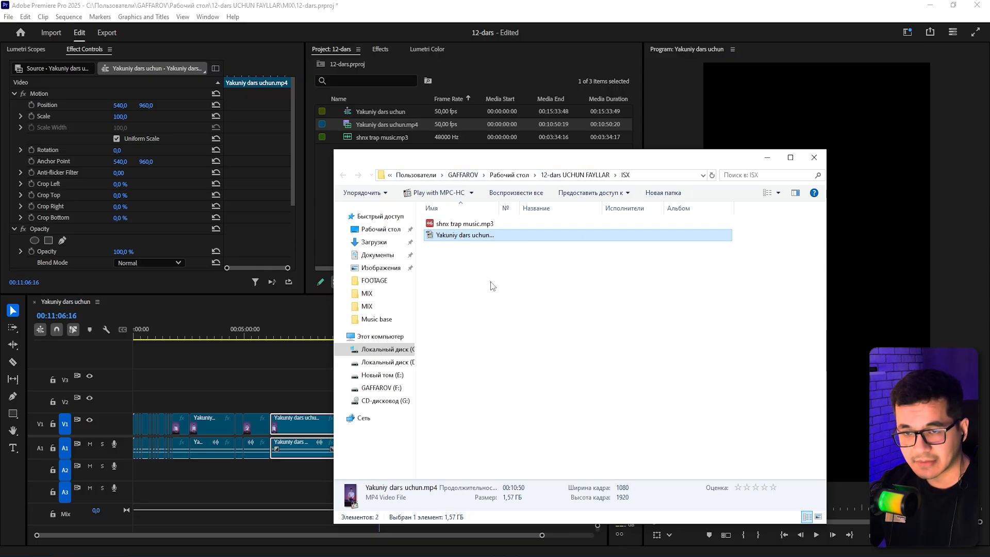
{"action": "left_click", "coordinate": [453, 392]}
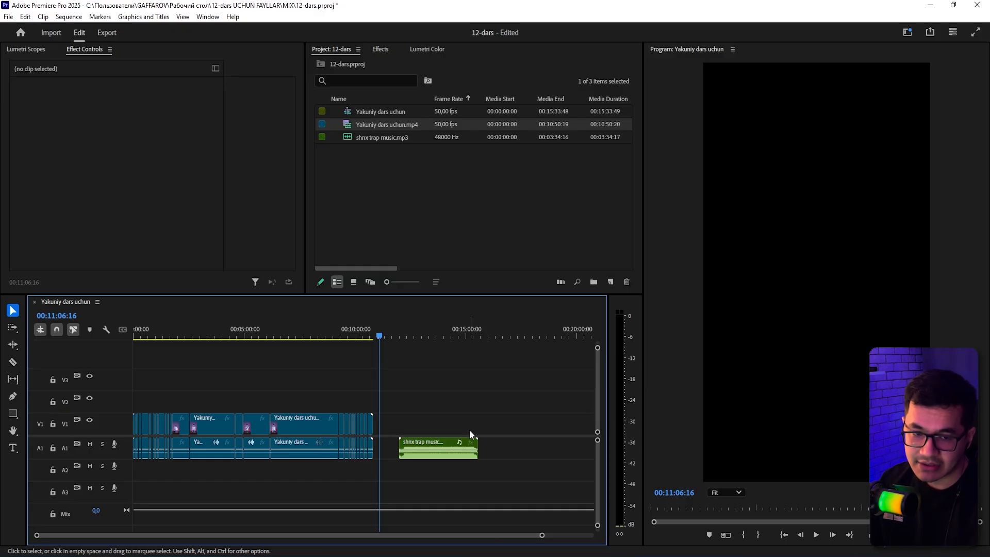
{"action": "left_click_drag", "start_coordinate": [300, 390], "coordinate": [321, 472]}
{"action": "left_click_drag", "start_coordinate": [477, 395], "coordinate": [408, 471]}
{"action": "left_click", "coordinate": [470, 376]}
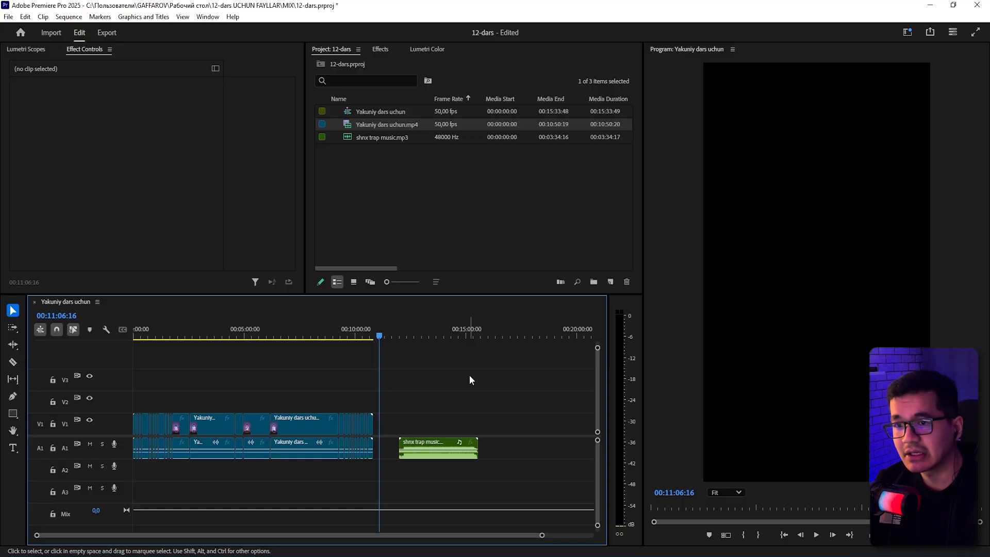
Open Project Manager and set its destination path to a new folder created on the Desktop.
{"action": "left_click", "coordinate": [8, 17]}
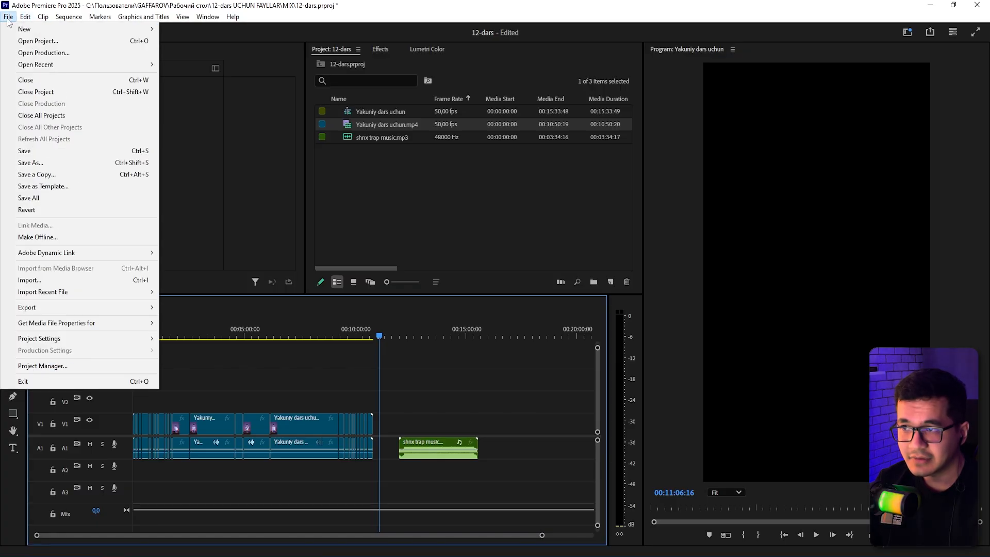
{"action": "left_click", "coordinate": [58, 368]}
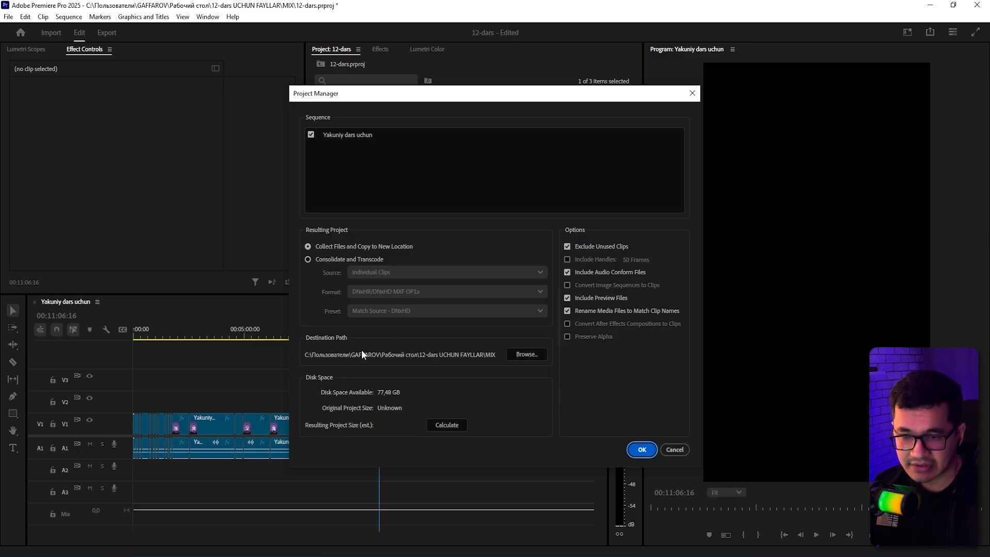
{"action": "left_click", "coordinate": [519, 355]}
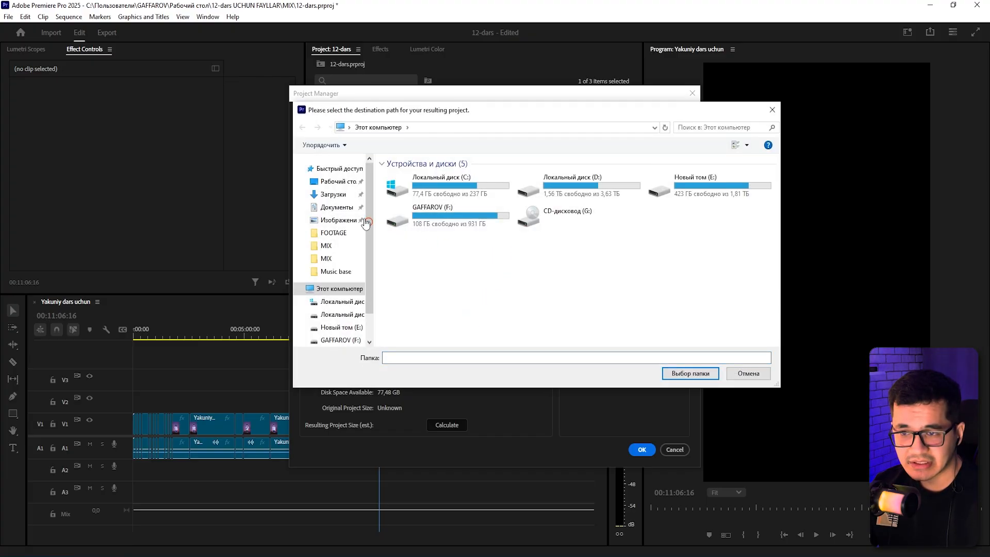
{"action": "left_click", "coordinate": [338, 182]}
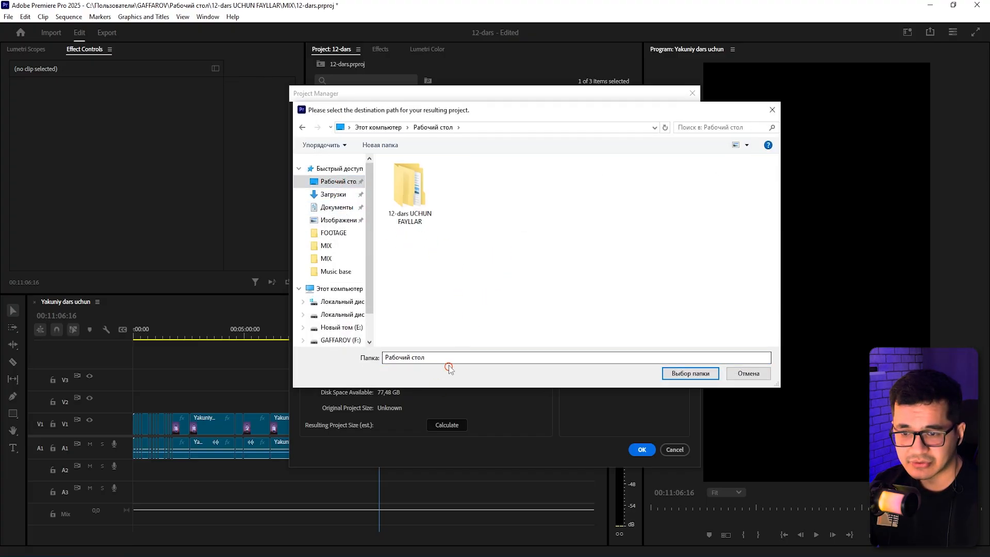
{"action": "right_click", "coordinate": [534, 239]}
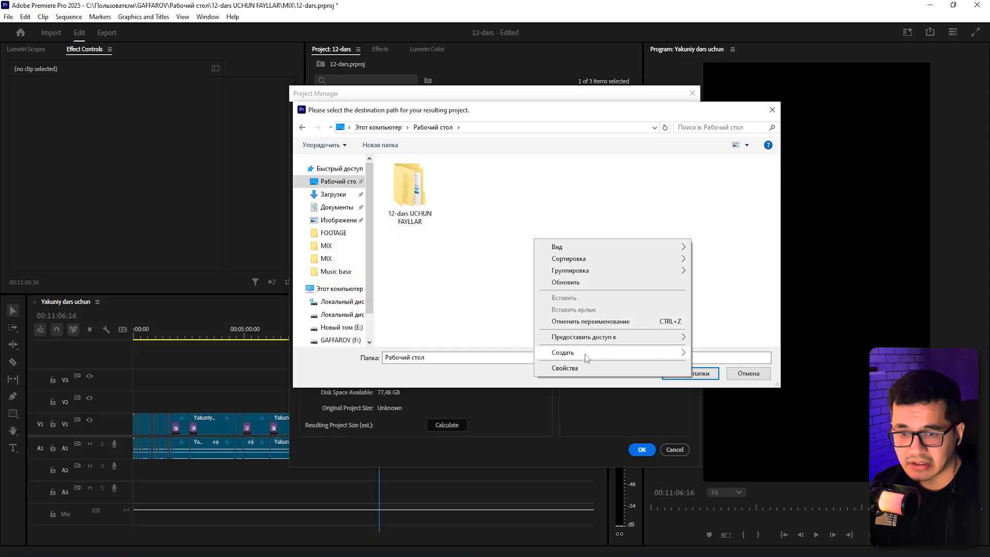
{"action": "mouse_move", "coordinate": [586, 354]}
{"action": "left_click", "coordinate": [773, 356]}
{"action": "double_click", "coordinate": [472, 192]}
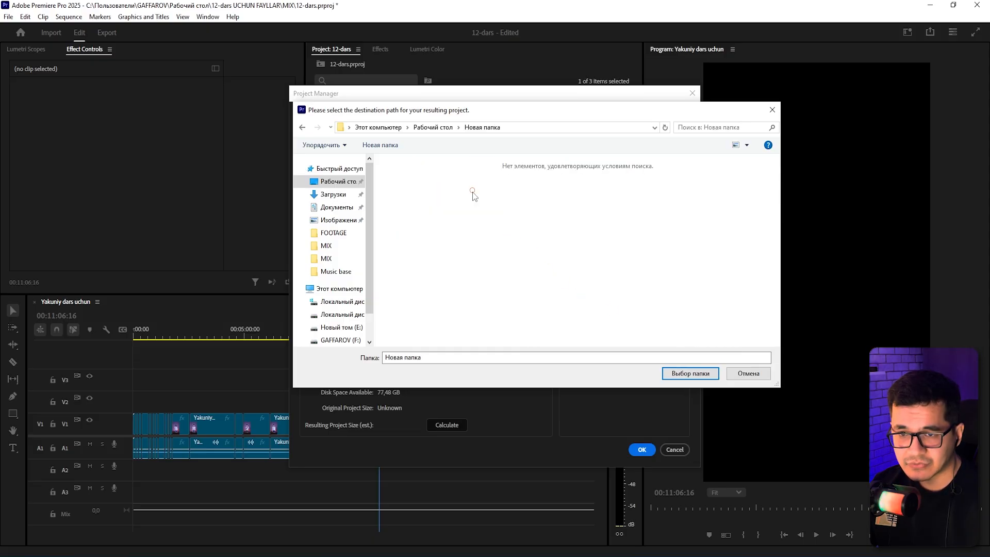
{"action": "left_click", "coordinate": [690, 373]}
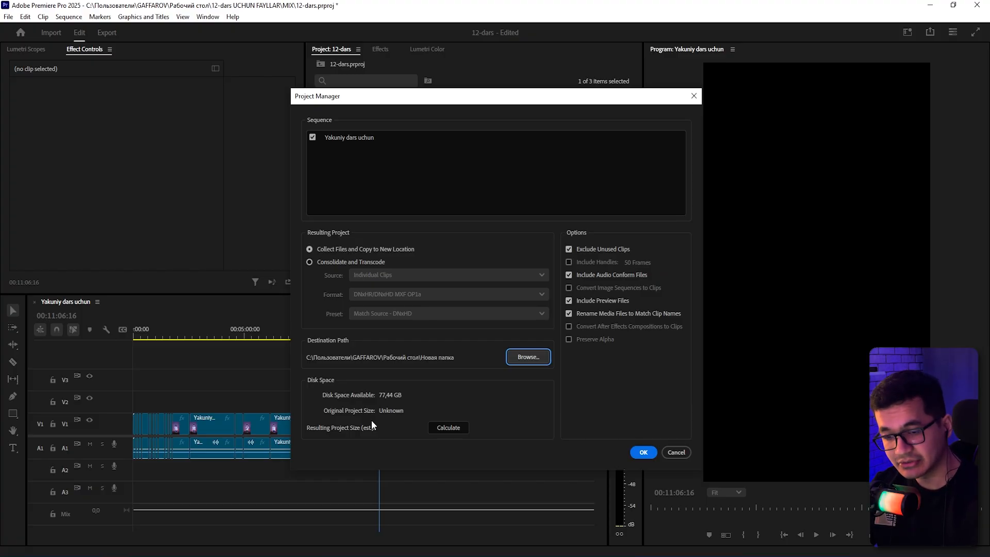
Calculate the resulting project size and run Project Manager, agreeing to save the project first.
{"action": "left_click", "coordinate": [454, 429]}
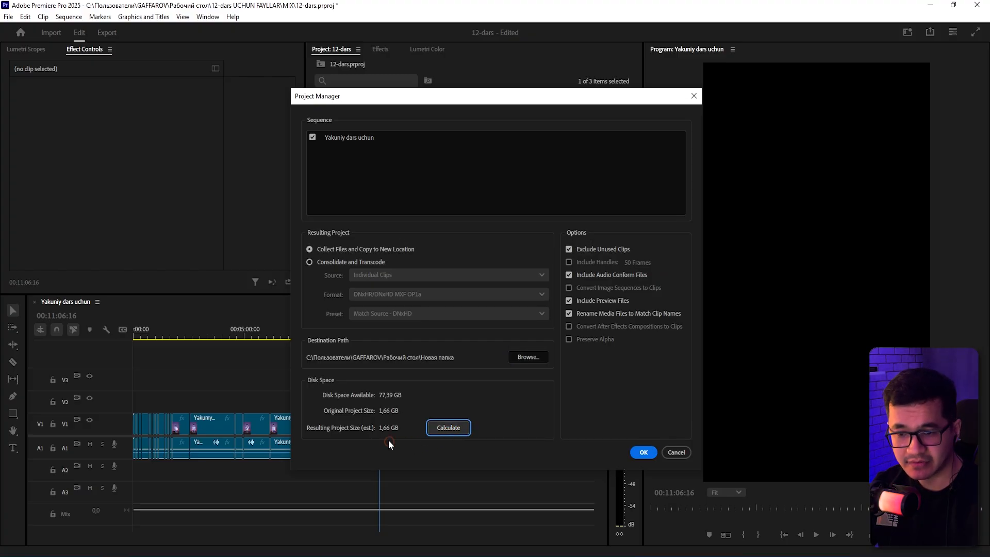
{"action": "left_click_drag", "start_coordinate": [467, 102], "coordinate": [515, 137]}
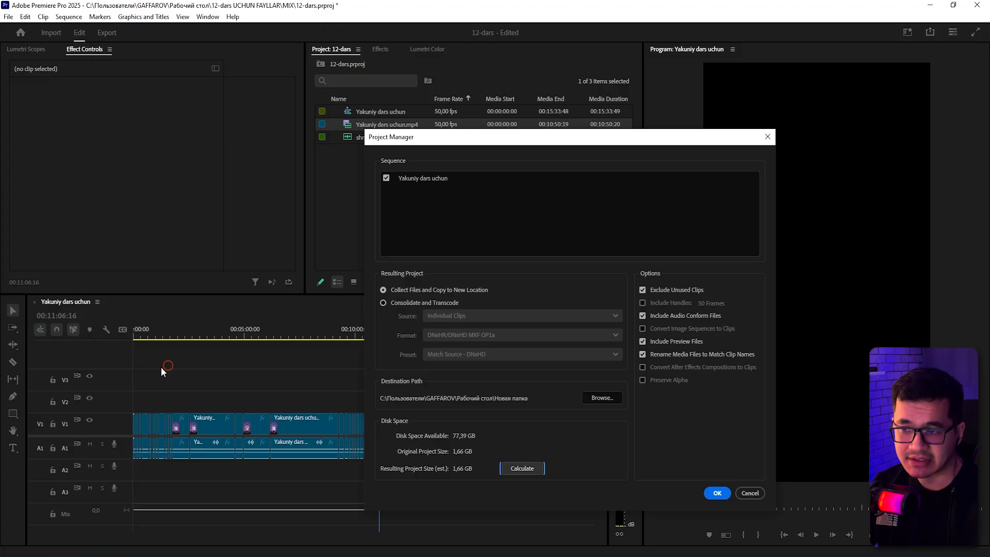
{"action": "left_click_drag", "start_coordinate": [446, 137], "coordinate": [345, 127]}
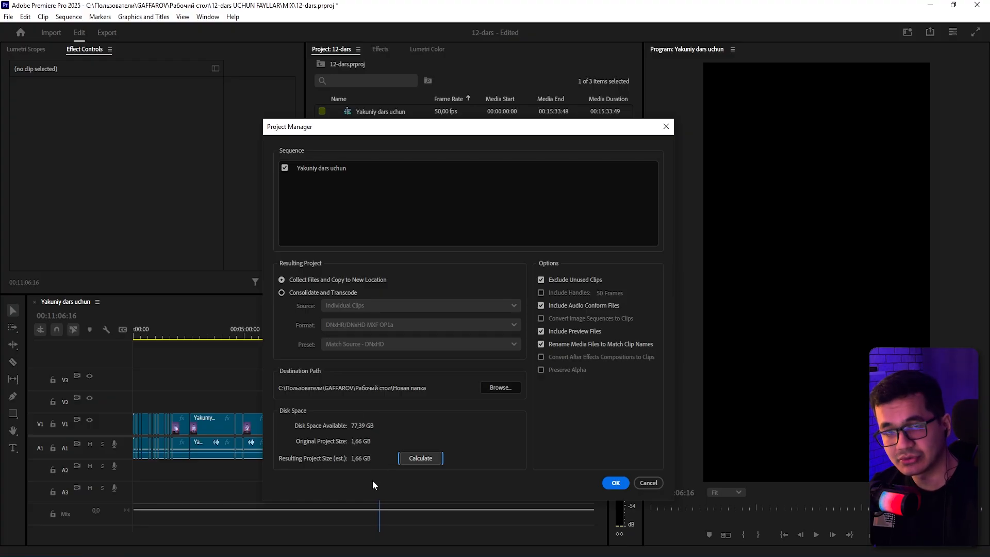
{"action": "left_click", "coordinate": [420, 457]}
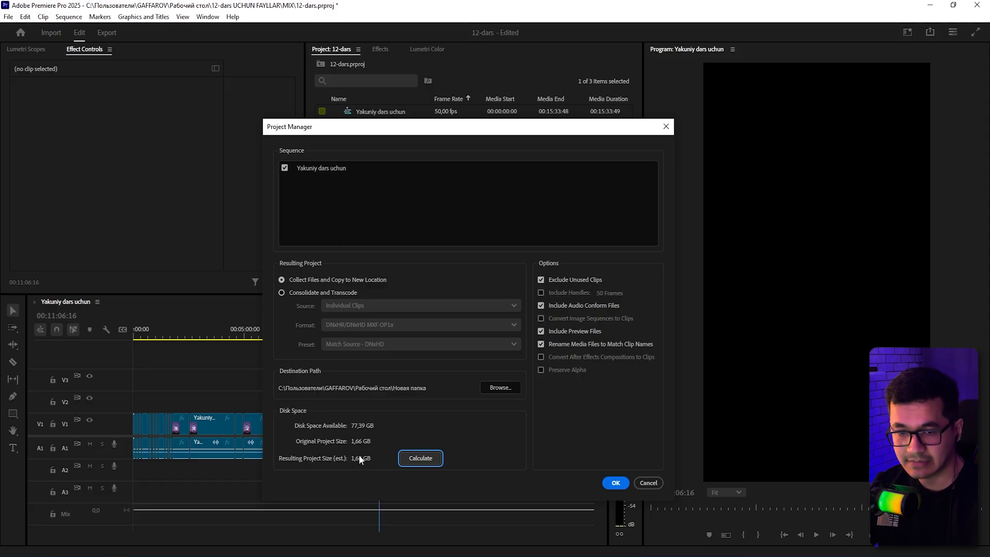
{"action": "left_click", "coordinate": [617, 483]}
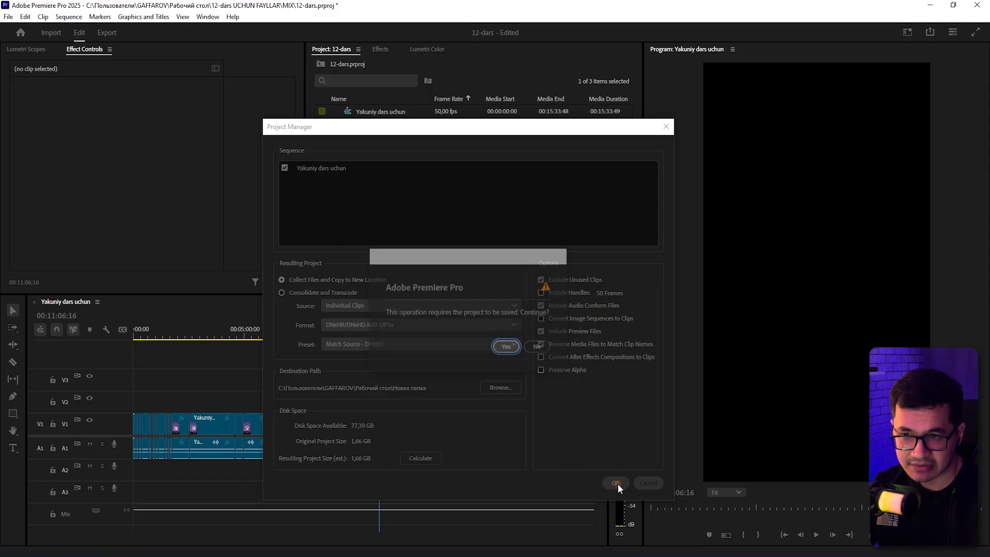
{"action": "left_click", "coordinate": [507, 348]}
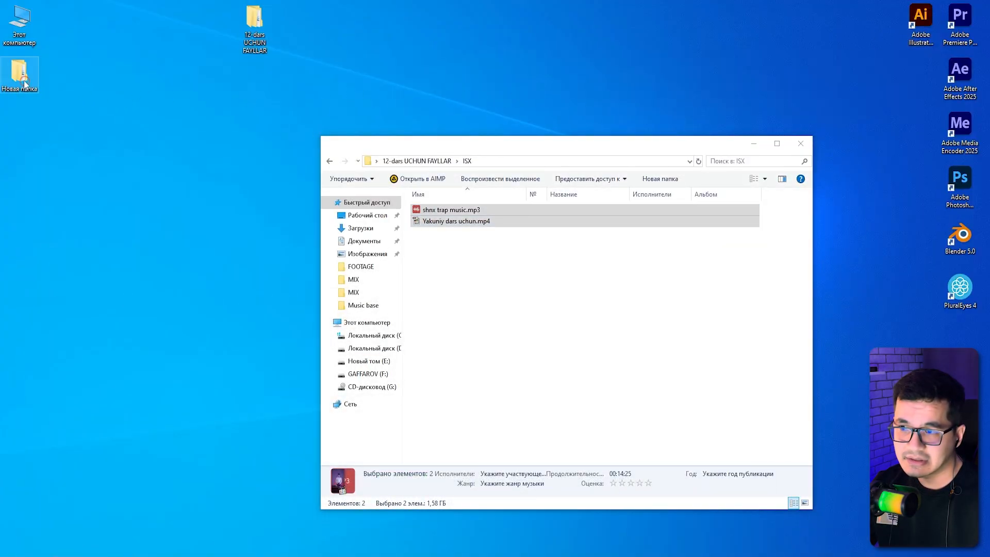
Open the new Desktop folder and its Copied_12-dars folder to check the collected project files.
{"action": "double_click", "coordinate": [24, 85]}
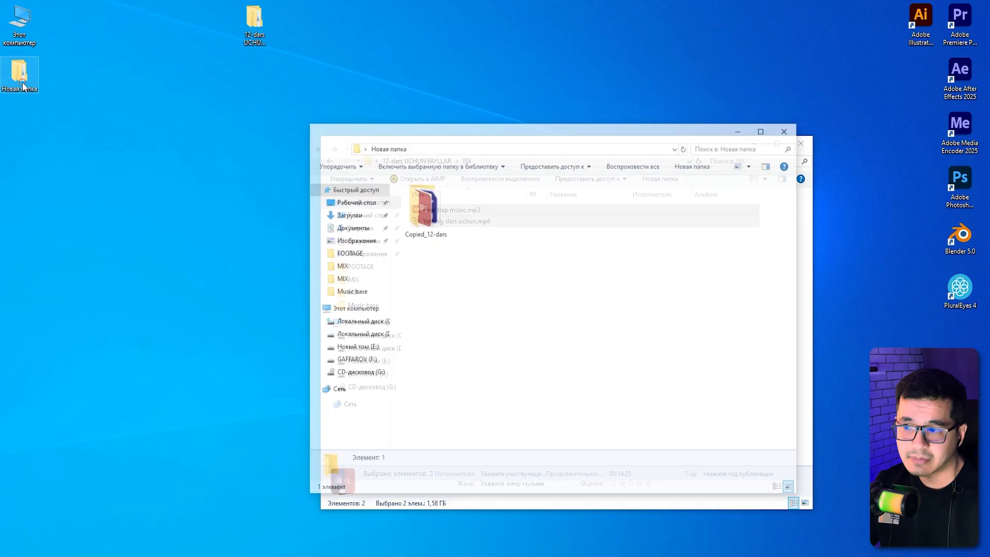
{"action": "left_click_drag", "start_coordinate": [443, 138], "coordinate": [204, 112]}
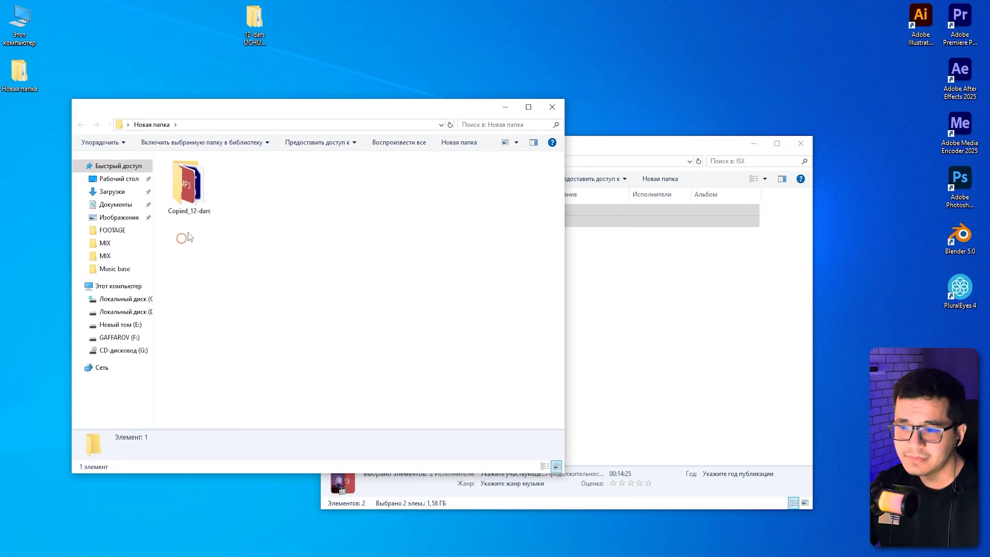
{"action": "double_click", "coordinate": [207, 209]}
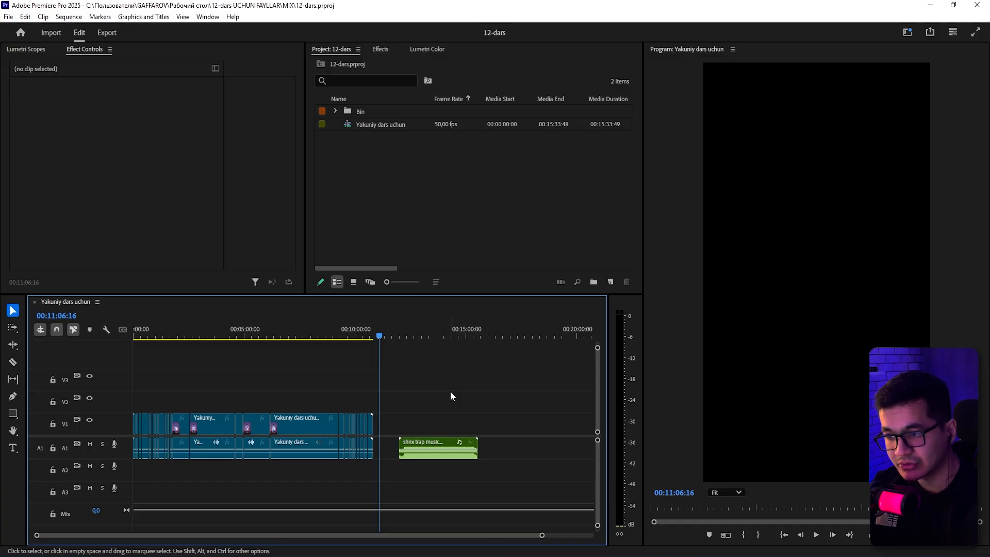
Reveal the timeline video clip's source file in Explorer and cut it.
{"action": "left_click", "coordinate": [10, 18]}
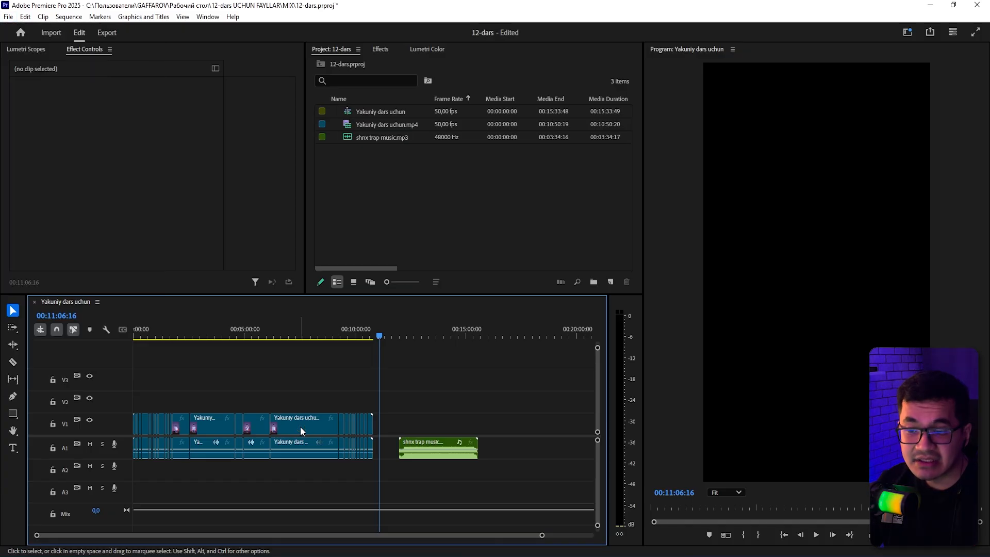
{"action": "right_click", "coordinate": [301, 431]}
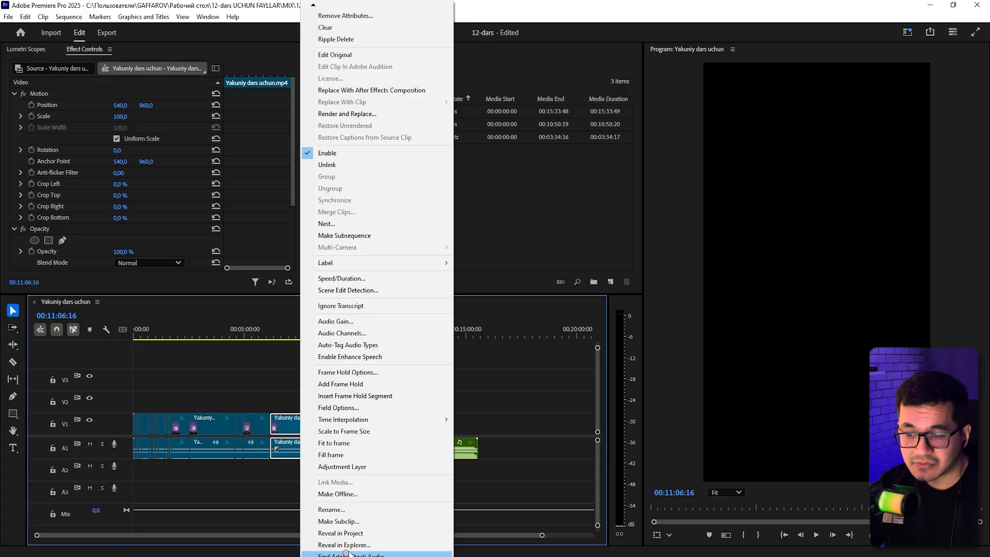
{"action": "left_click", "coordinate": [344, 547]}
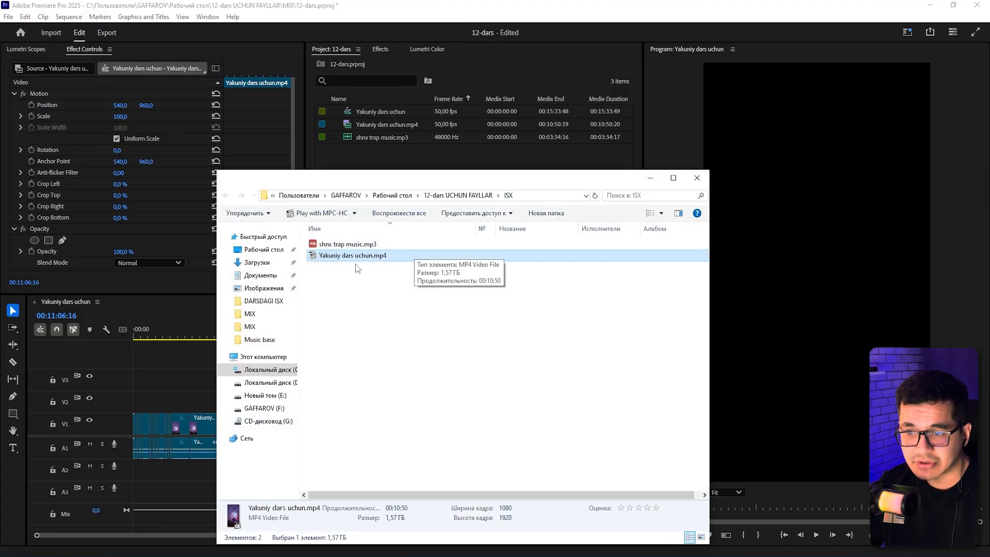
{"action": "right_click", "coordinate": [344, 256]}
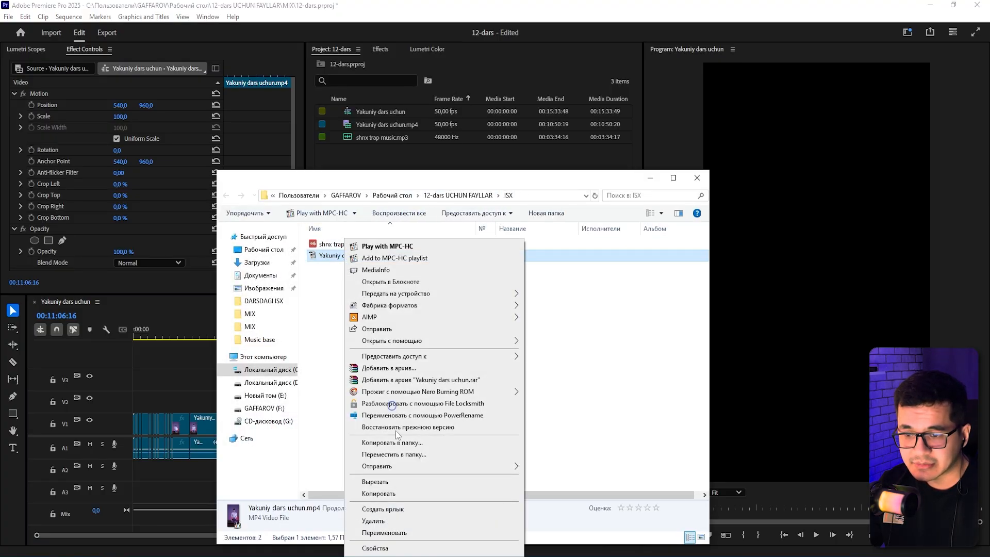
{"action": "left_click", "coordinate": [400, 483]}
{"action": "left_click", "coordinate": [448, 355]}
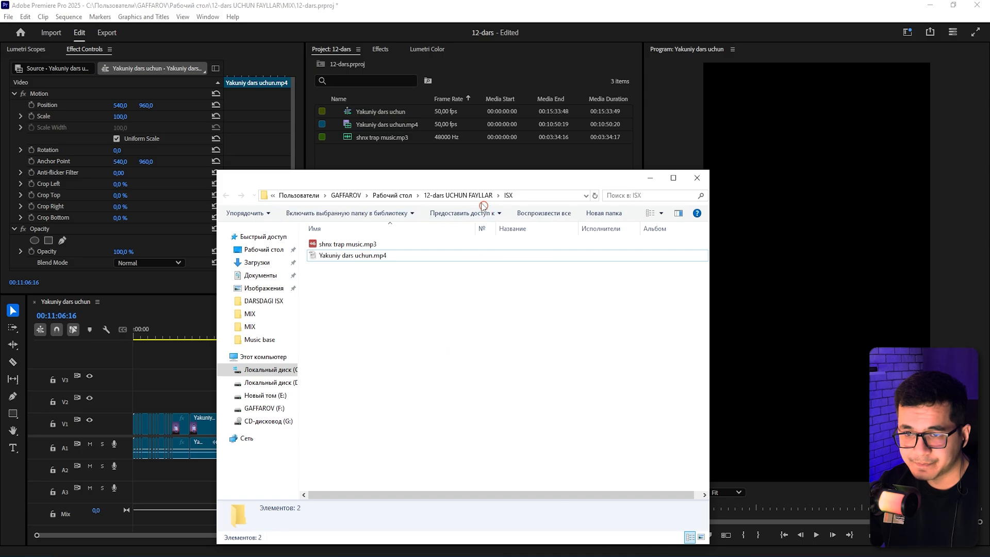
Create a new folder inside 12-dars UCHUN FAYLLAR, paste the video file into it and refresh the view.
{"action": "left_click", "coordinate": [458, 195]}
{"action": "right_click", "coordinate": [339, 294]}
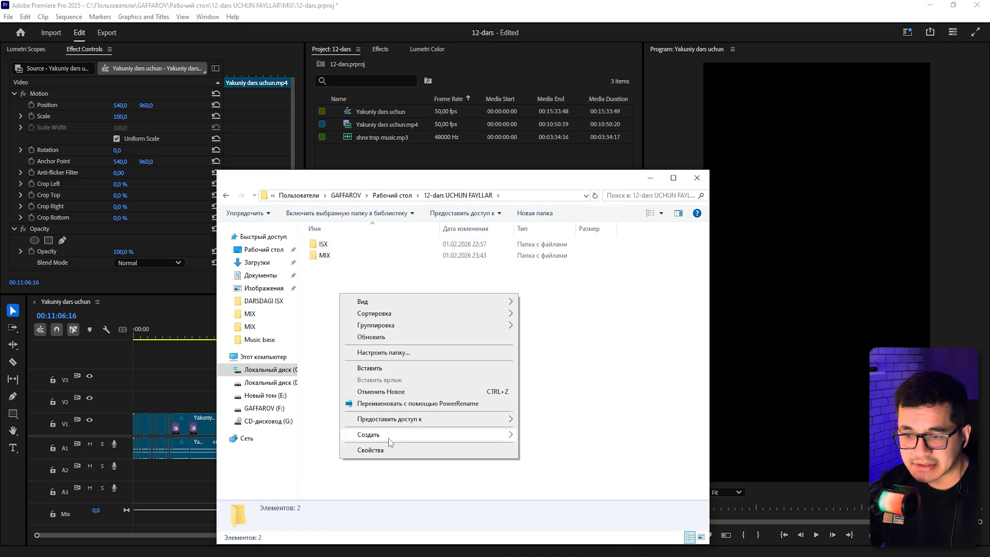
{"action": "mouse_move", "coordinate": [388, 438]}
{"action": "left_click", "coordinate": [541, 436]}
{"action": "key", "text": "Return"}
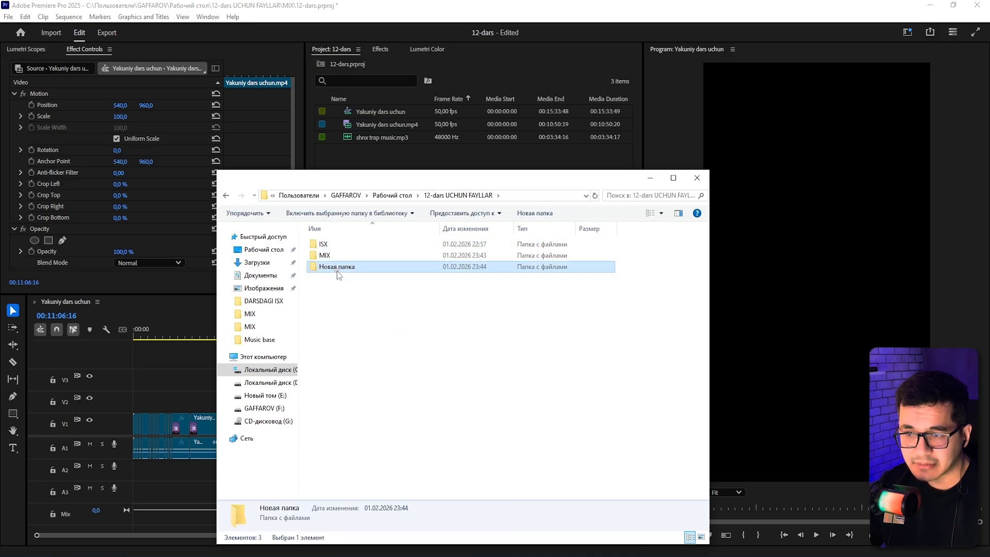
{"action": "double_click", "coordinate": [337, 267]}
{"action": "right_click", "coordinate": [338, 290]}
{"action": "left_click", "coordinate": [367, 367]}
{"action": "right_click", "coordinate": [396, 303]}
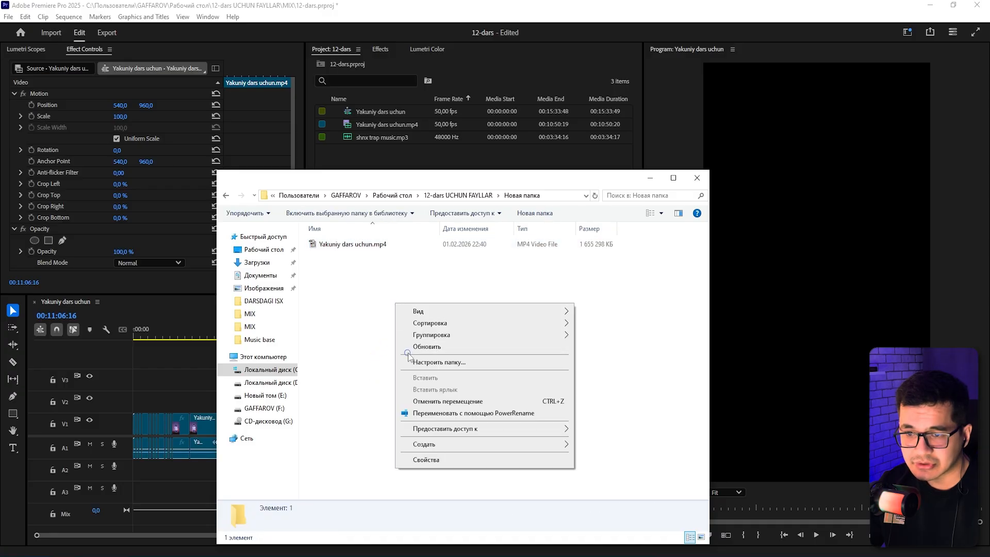
{"action": "left_click", "coordinate": [420, 347]}
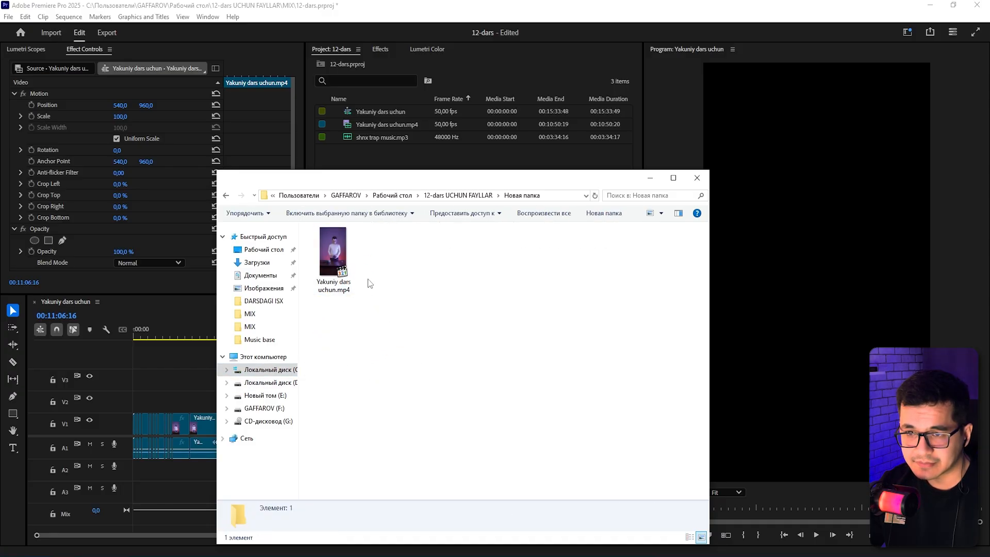
Relink the missing video clip by locating Yakuniy dars uchun.mp4 in the new folder.
{"action": "key", "text": "alt+Tab"}
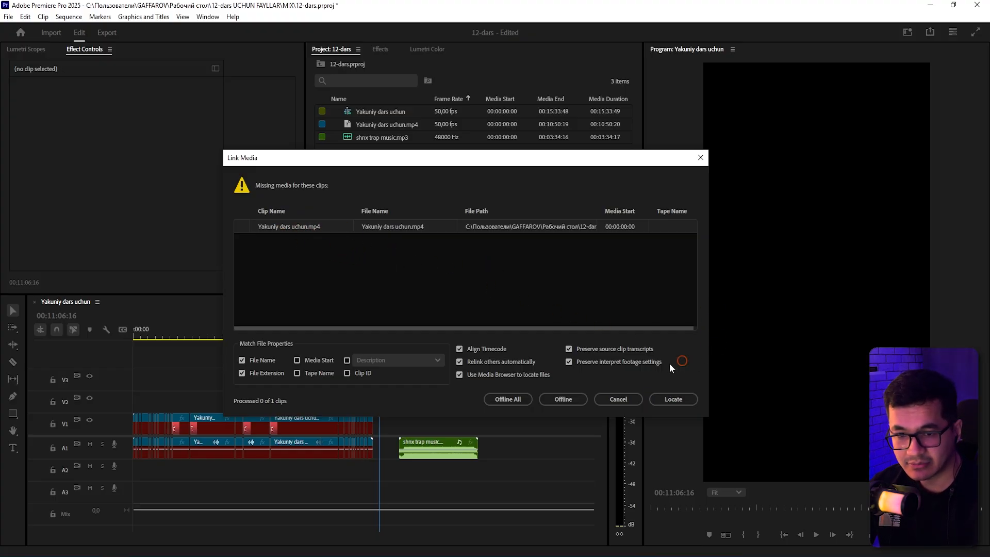
{"action": "left_click", "coordinate": [673, 399]}
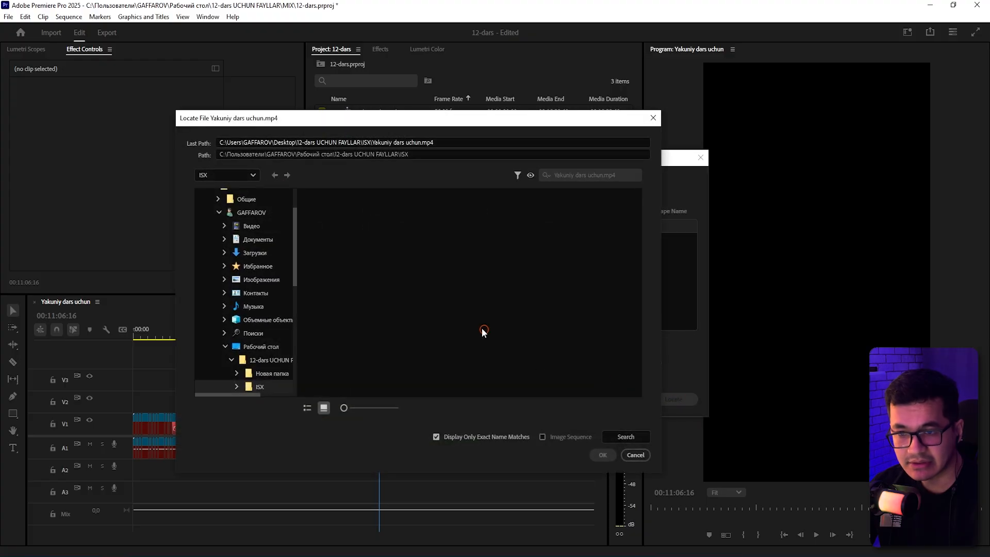
{"action": "scroll", "coordinate": [297, 314], "scroll_direction": "down", "scroll_amount": 1}
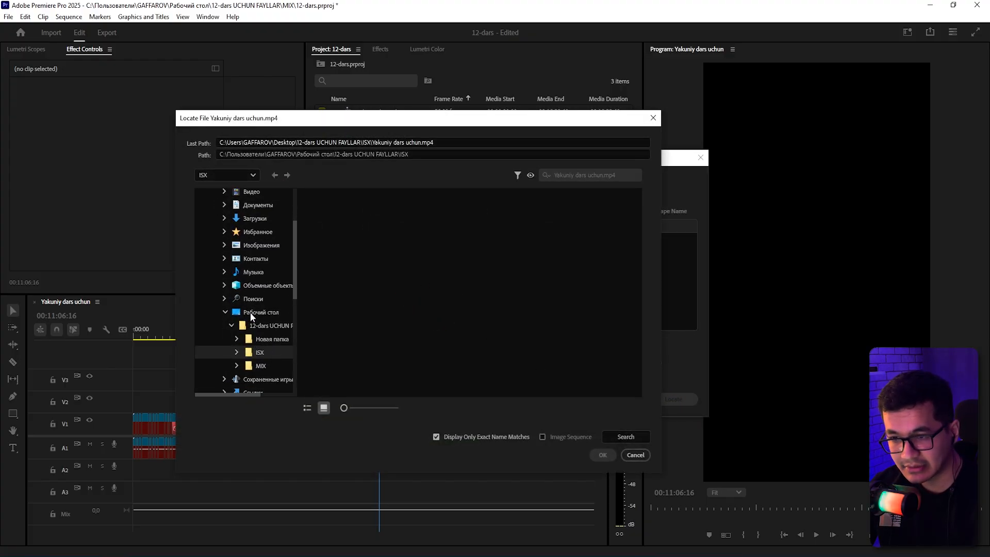
{"action": "left_click", "coordinate": [261, 342]}
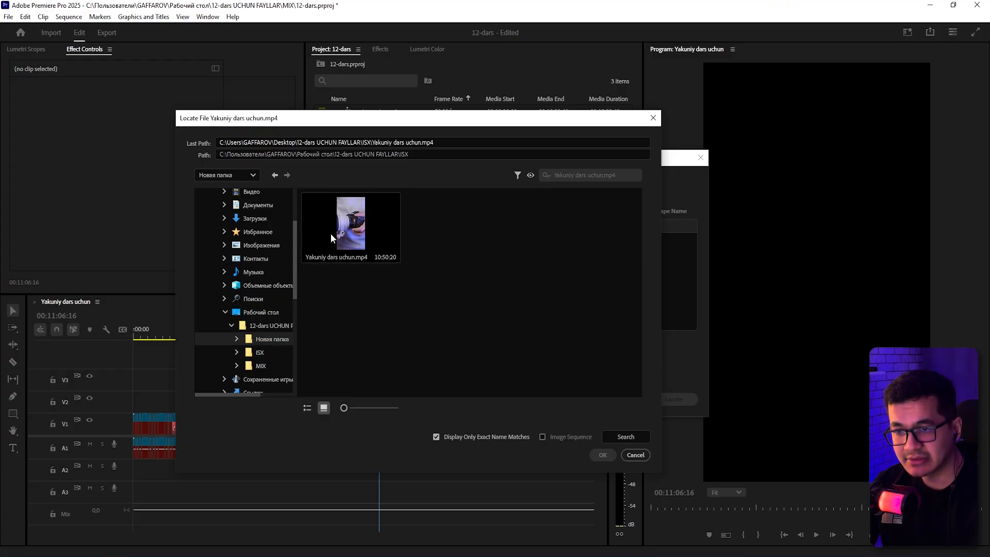
{"action": "left_click", "coordinate": [344, 231]}
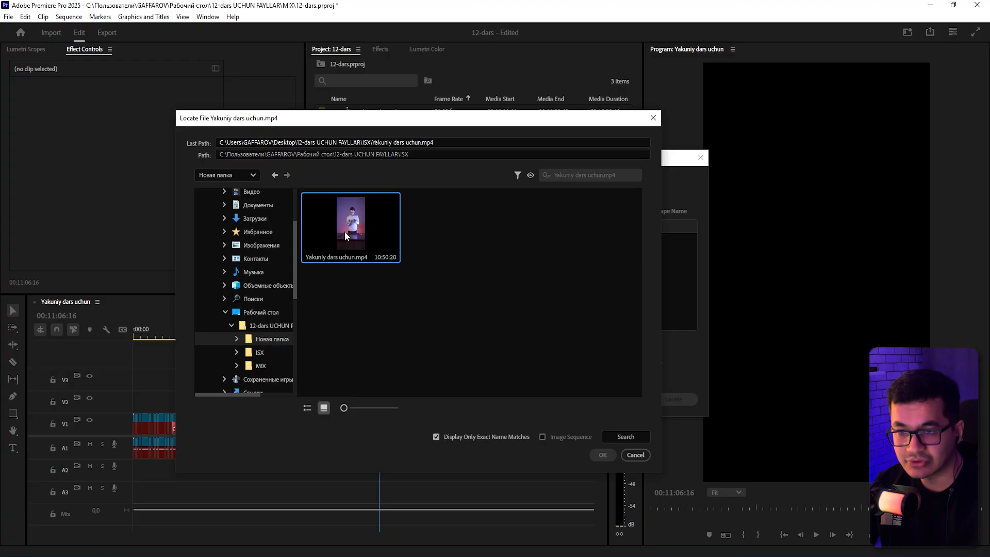
{"action": "double_click", "coordinate": [344, 231]}
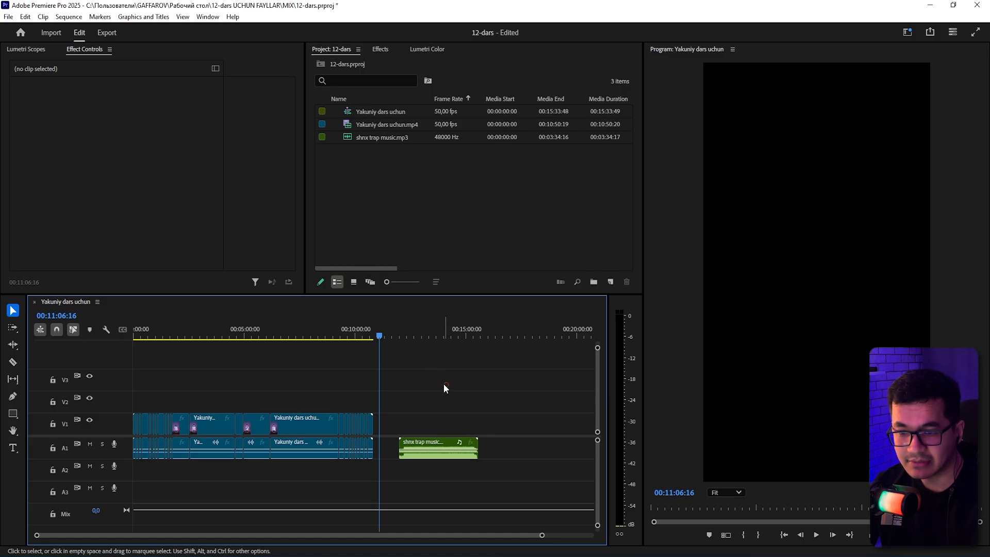
Move the video file from the new folder back into the ISX folder.
{"action": "left_click", "coordinate": [293, 336]}
{"action": "left_click_drag", "start_coordinate": [373, 371], "coordinate": [102, 420]}
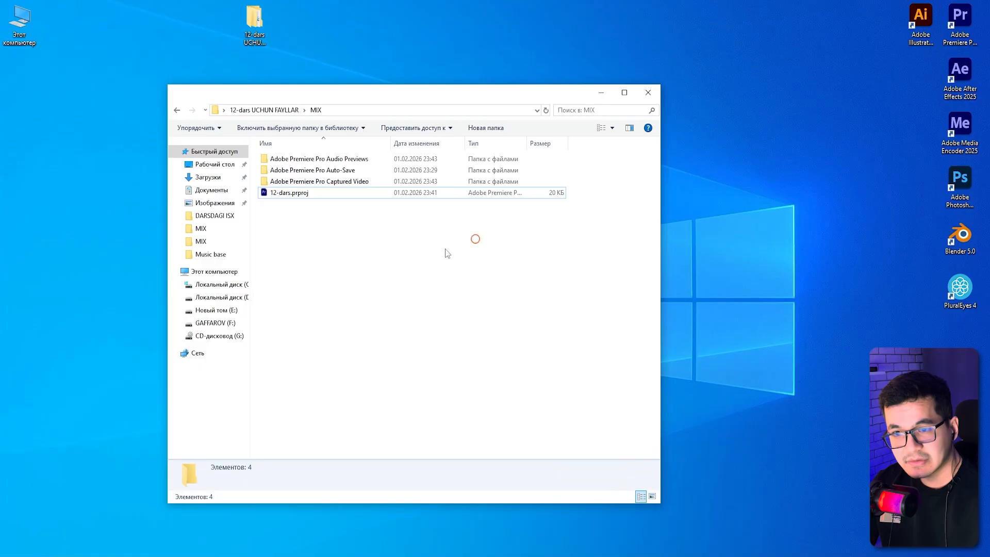
{"action": "key", "text": "alt+Up"}
{"action": "double_click", "coordinate": [284, 159]}
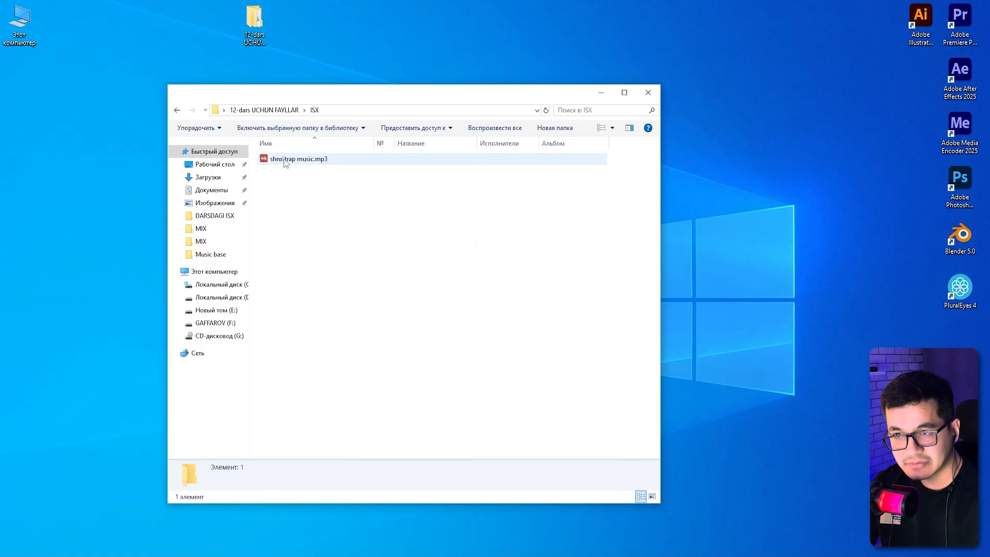
{"action": "key", "text": "alt+Up"}
{"action": "left_click", "coordinate": [284, 181]}
{"action": "double_click", "coordinate": [284, 180]}
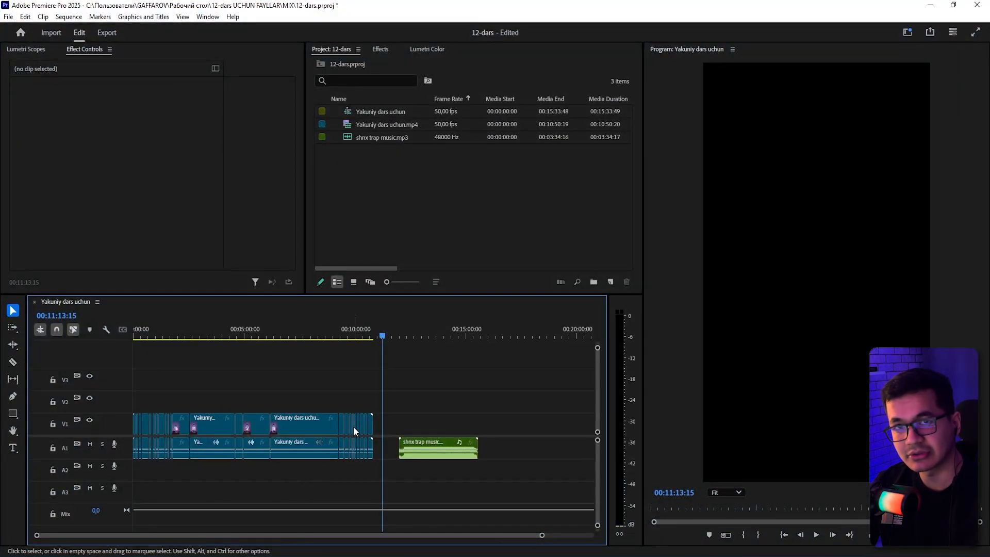
{"action": "left_click_drag", "start_coordinate": [137, 387], "coordinate": [440, 382]}
{"action": "left_click", "coordinate": [929, 6]}
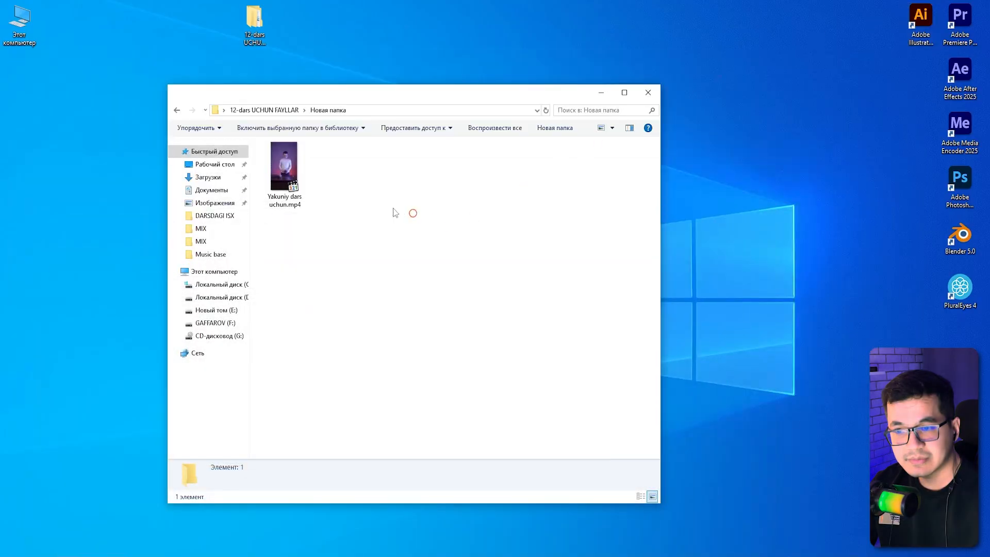
{"action": "right_click", "coordinate": [293, 175]}
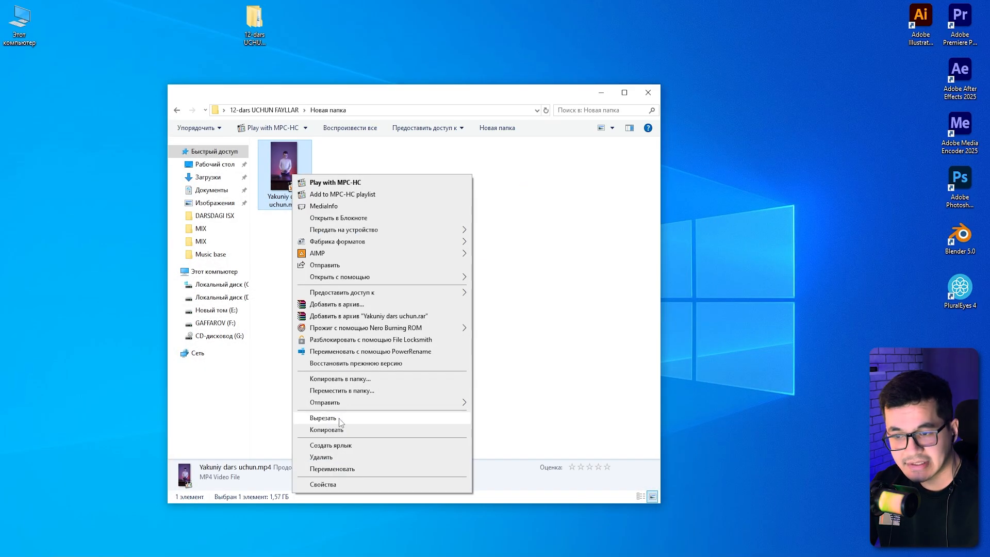
{"action": "left_click", "coordinate": [337, 419]}
{"action": "key", "text": "alt+Left"}
{"action": "left_click", "coordinate": [293, 159]}
{"action": "double_click", "coordinate": [292, 159]}
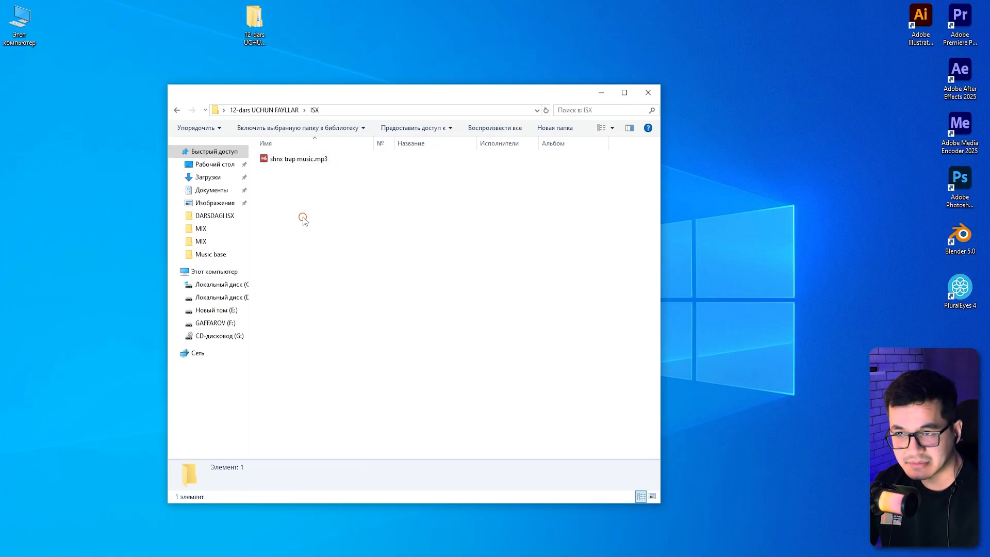
{"action": "right_click", "coordinate": [292, 189]}
{"action": "left_click", "coordinate": [325, 266]}
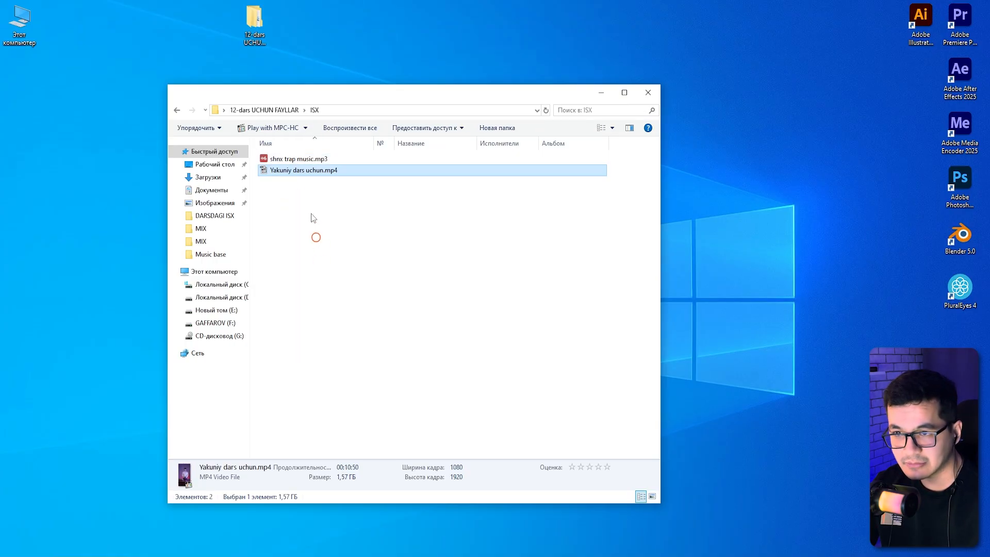
Rename the video file to Yakuniy dars uchun 2.mp4.
{"action": "right_click", "coordinate": [312, 171]}
{"action": "left_click", "coordinate": [340, 468]}
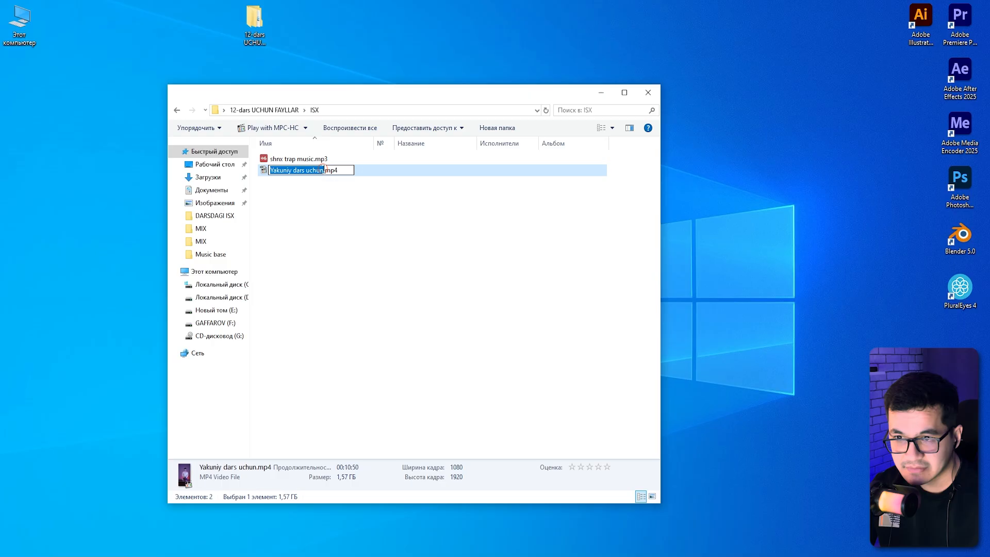
{"action": "key", "text": "Right"}
{"action": "type", "text": "2"}
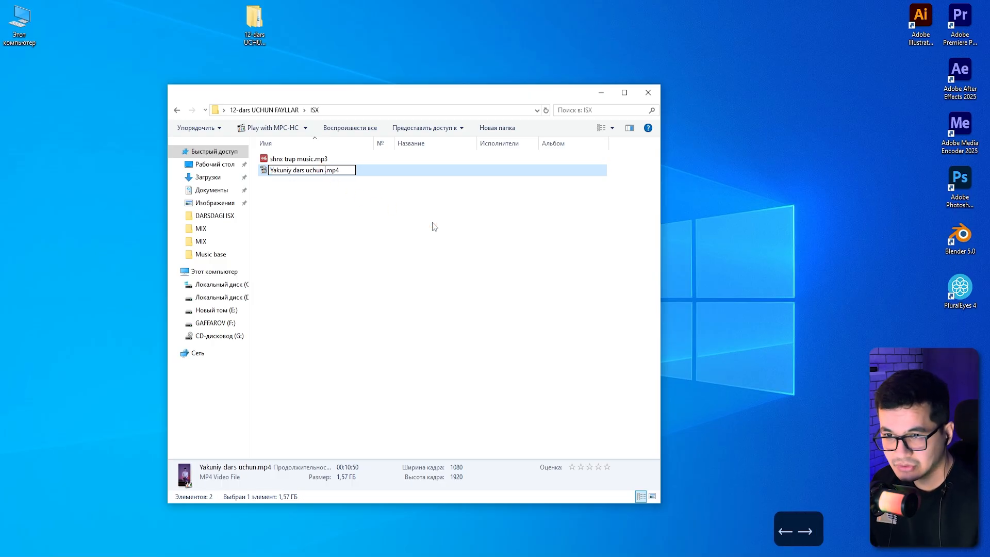
{"action": "key", "text": "Return"}
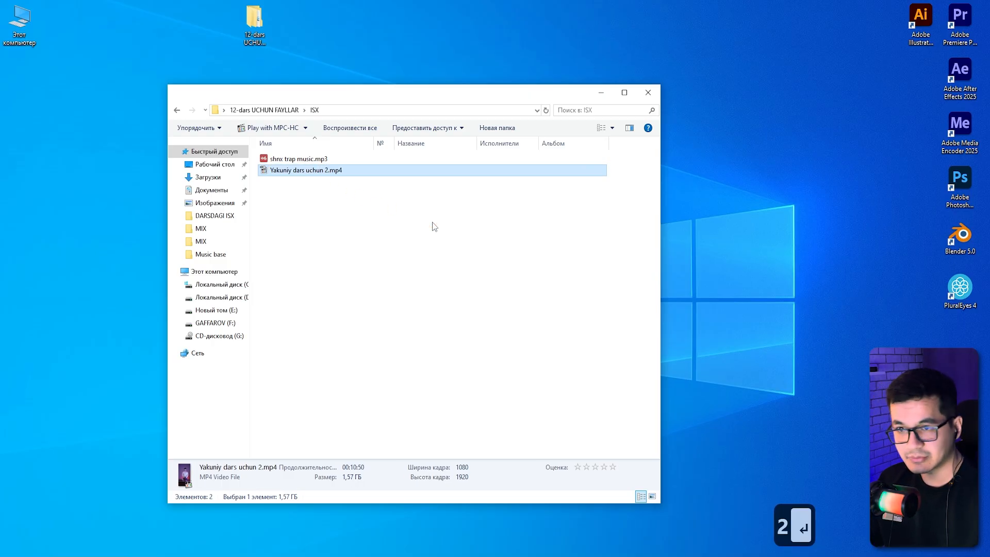
Refresh the ISX folder and switch back to Premiere Pro.
{"action": "right_click", "coordinate": [321, 225]}
{"action": "left_click", "coordinate": [343, 268]}
{"action": "left_click", "coordinate": [76, 554]}
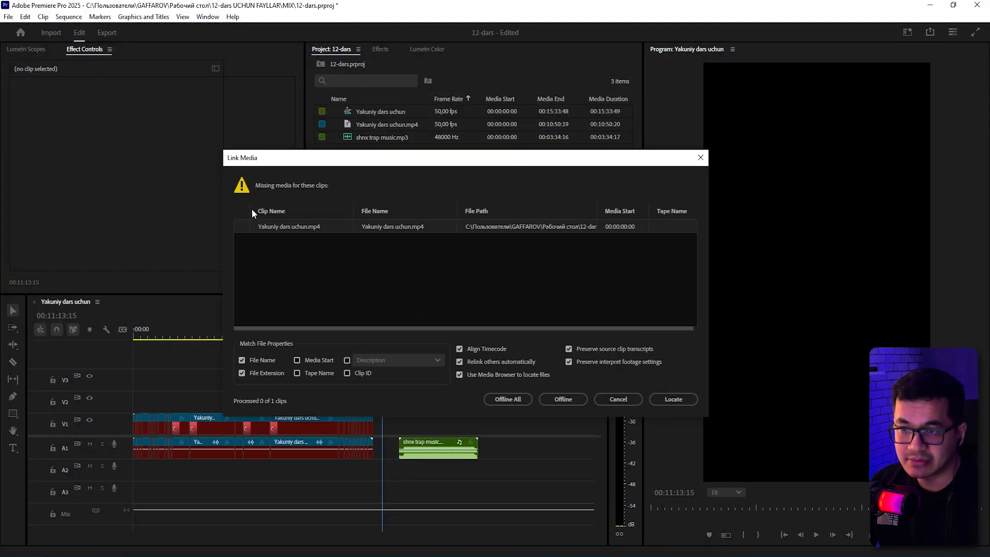
Try to relink the missing clip to Yakuniy dars uchun 2.mp4 in the ISX folder, turning off exact name matching.
{"action": "left_click", "coordinate": [669, 401]}
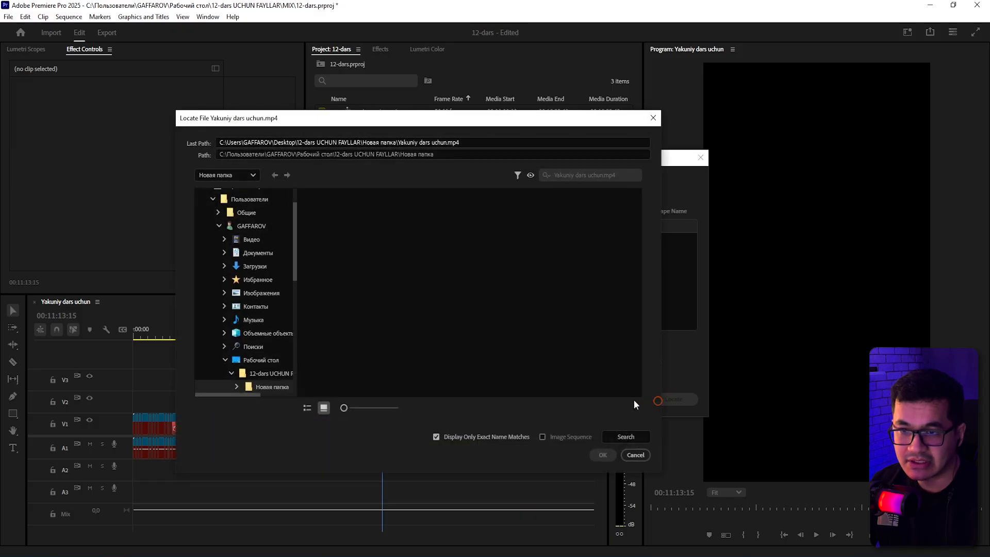
{"action": "scroll", "coordinate": [268, 356], "scroll_direction": "down", "scroll_amount": 3}
{"action": "left_click", "coordinate": [258, 361]}
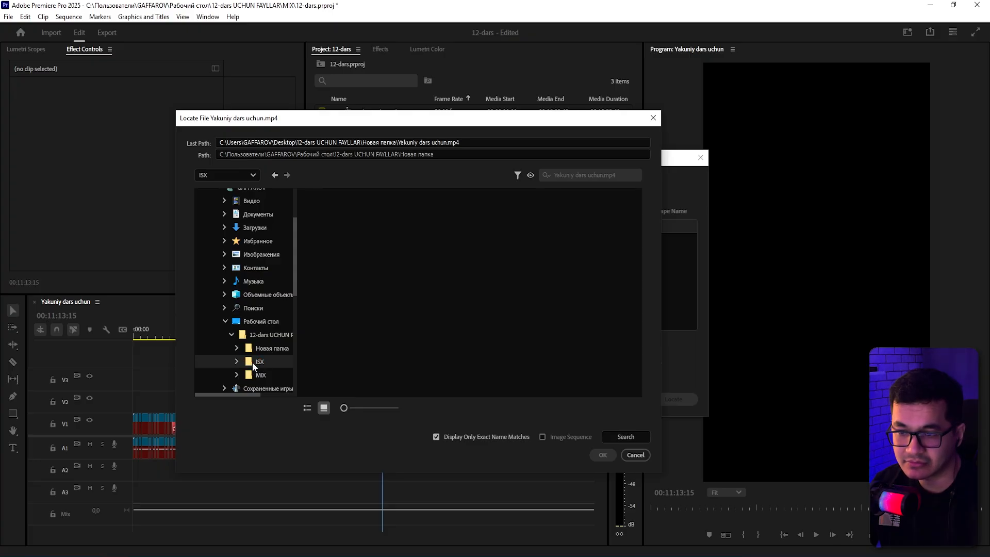
{"action": "left_click", "coordinate": [264, 361]}
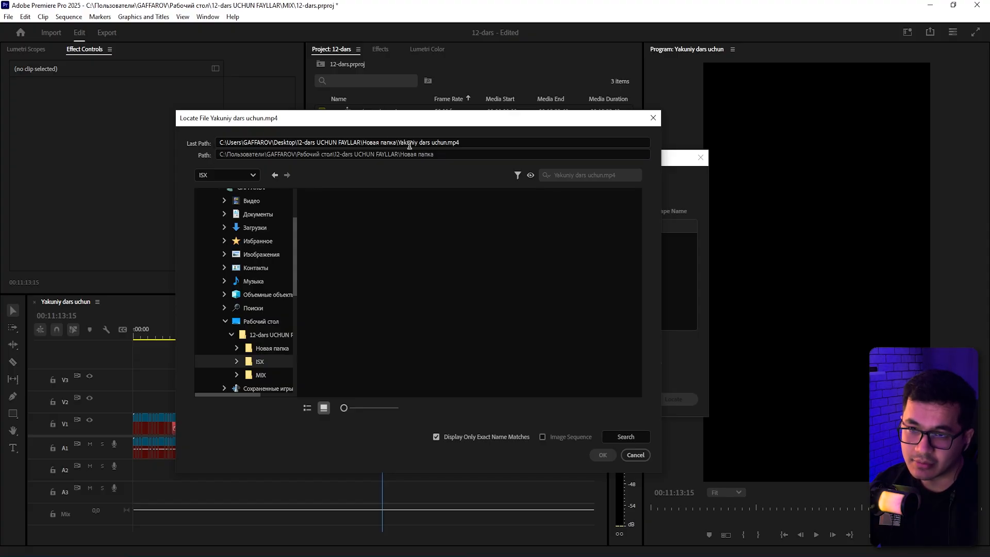
{"action": "left_click_drag", "start_coordinate": [397, 145], "coordinate": [462, 153]}
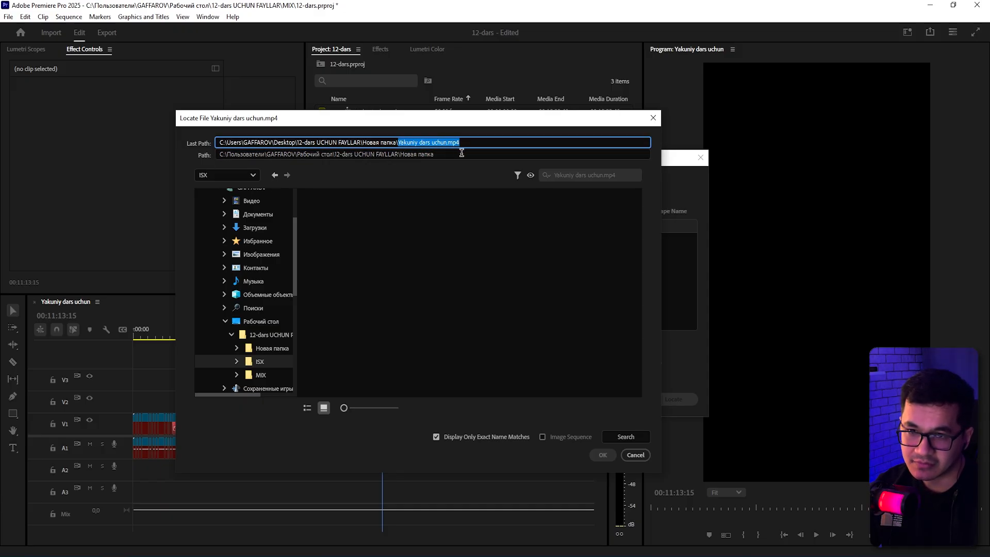
{"action": "left_click", "coordinate": [482, 222]}
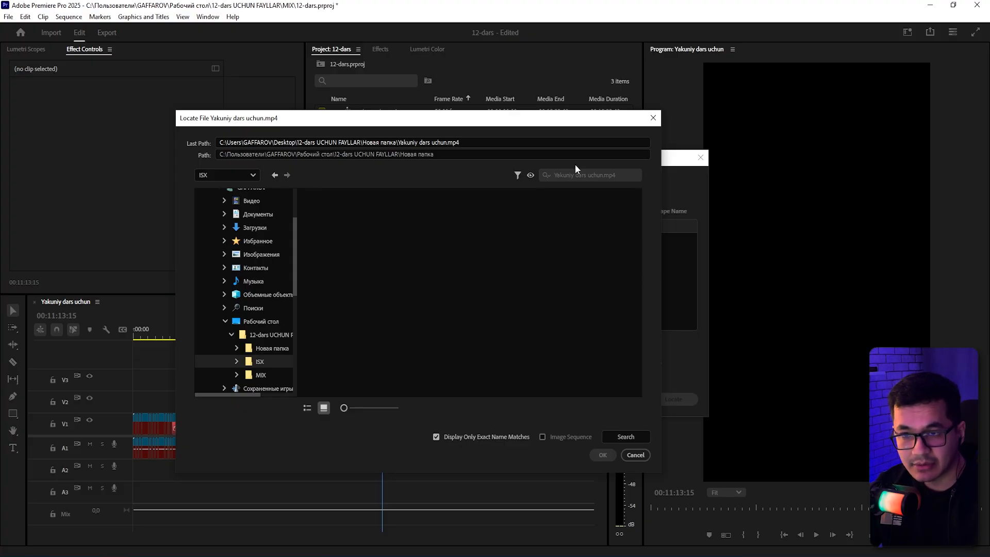
{"action": "left_click_drag", "start_coordinate": [399, 143], "coordinate": [447, 144]}
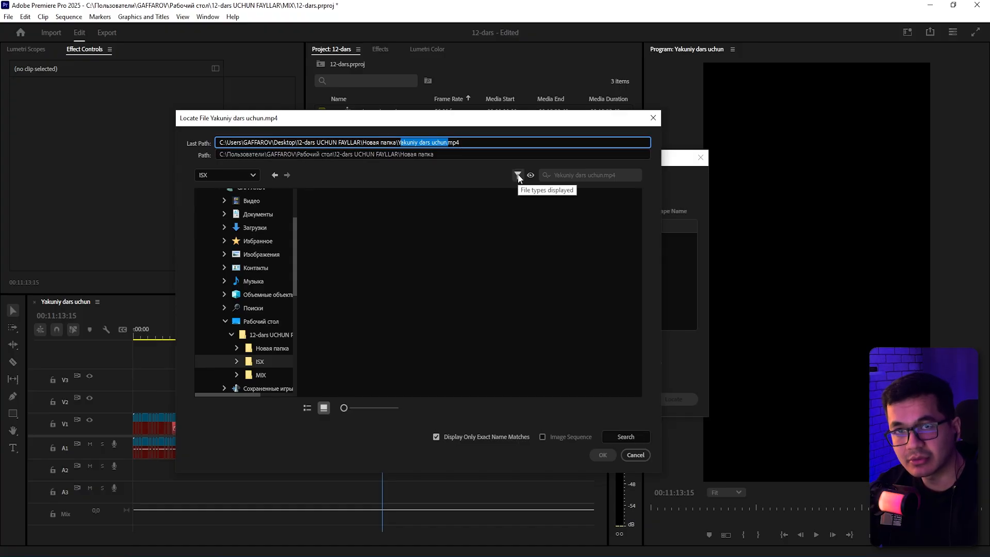
{"action": "left_click", "coordinate": [521, 314]}
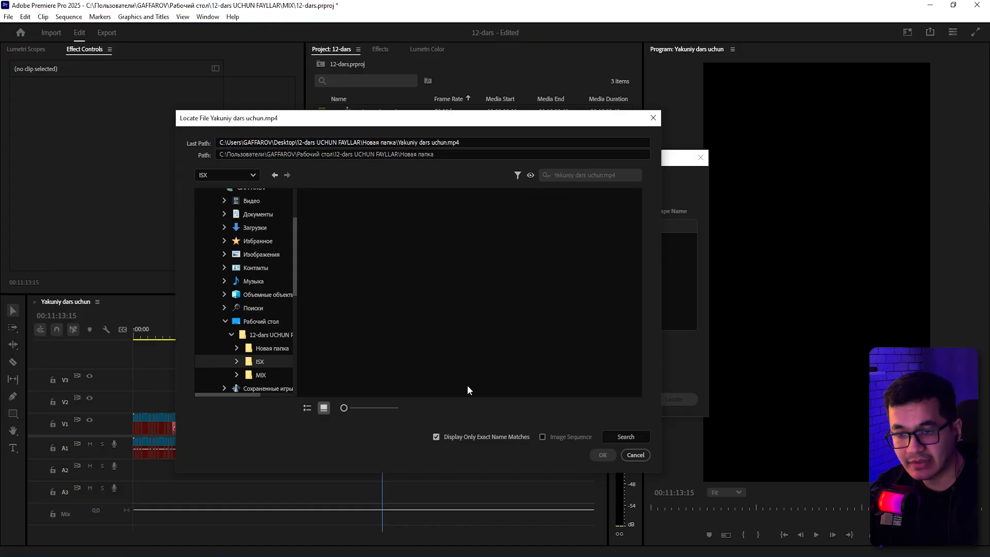
{"action": "left_click", "coordinate": [437, 437]}
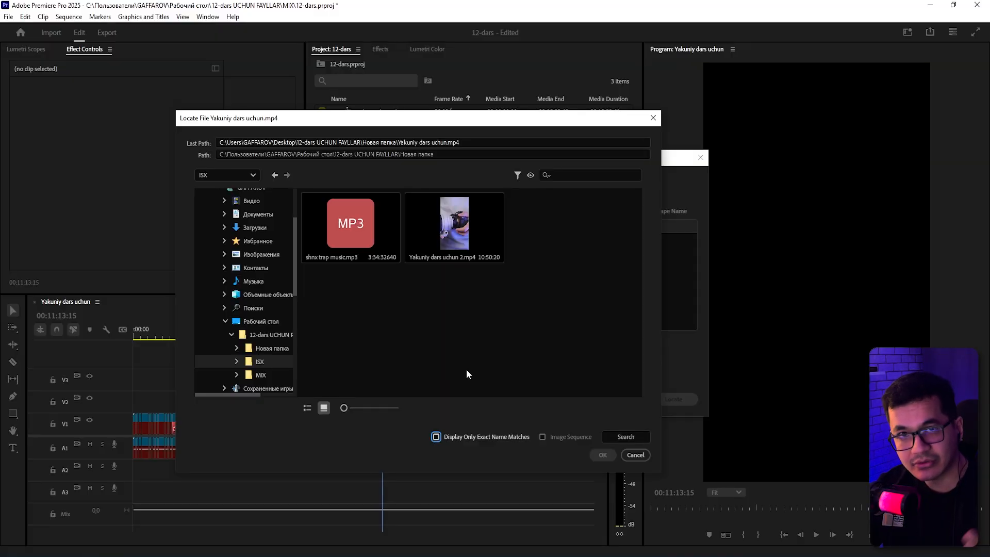
{"action": "left_click", "coordinate": [461, 334]}
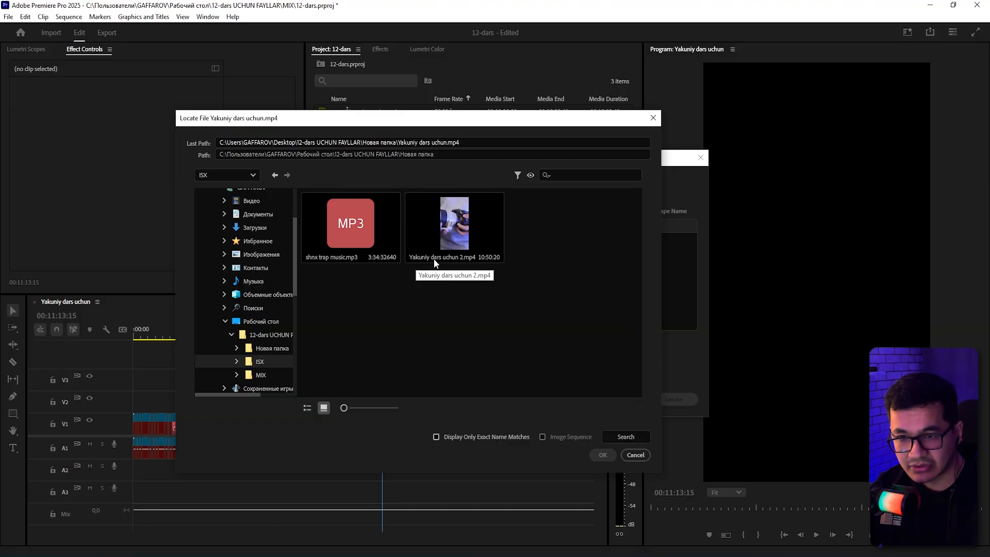
{"action": "double_click", "coordinate": [460, 232]}
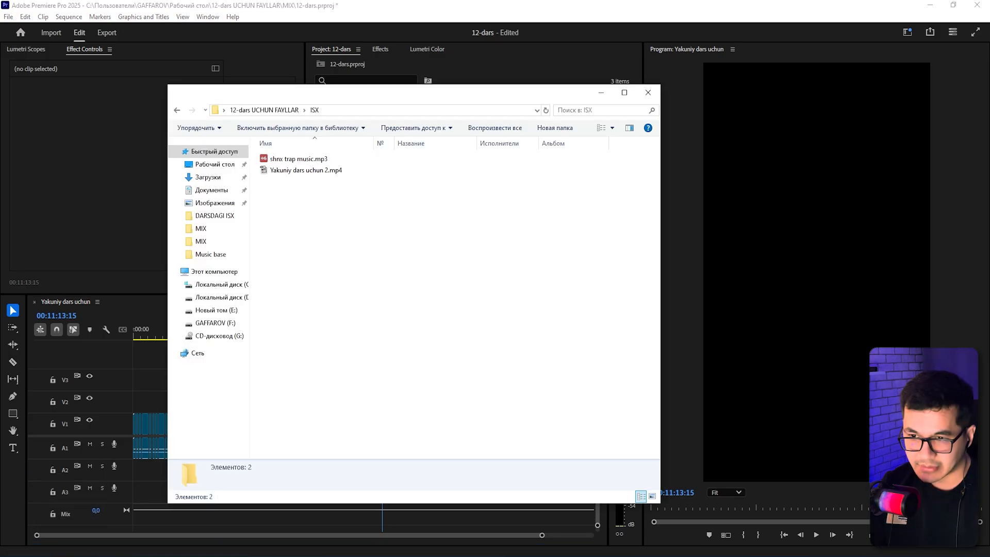
Rename the video file in the ISX folder back to Yakuniy dars uchun.mp4.
{"action": "key", "text": "alt+Tab"}
{"action": "right_click", "coordinate": [326, 169]}
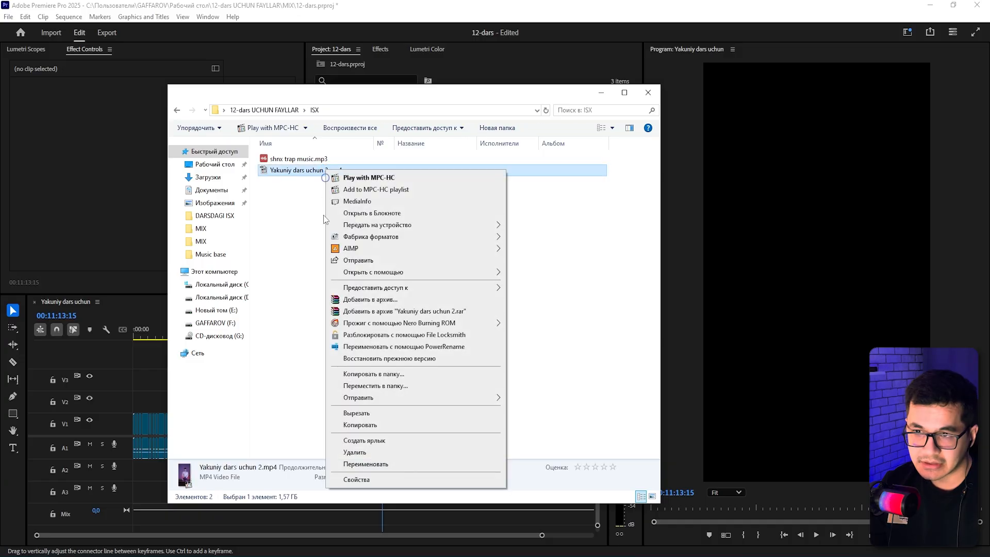
{"action": "left_click", "coordinate": [386, 464]}
{"action": "key", "text": "Right"}
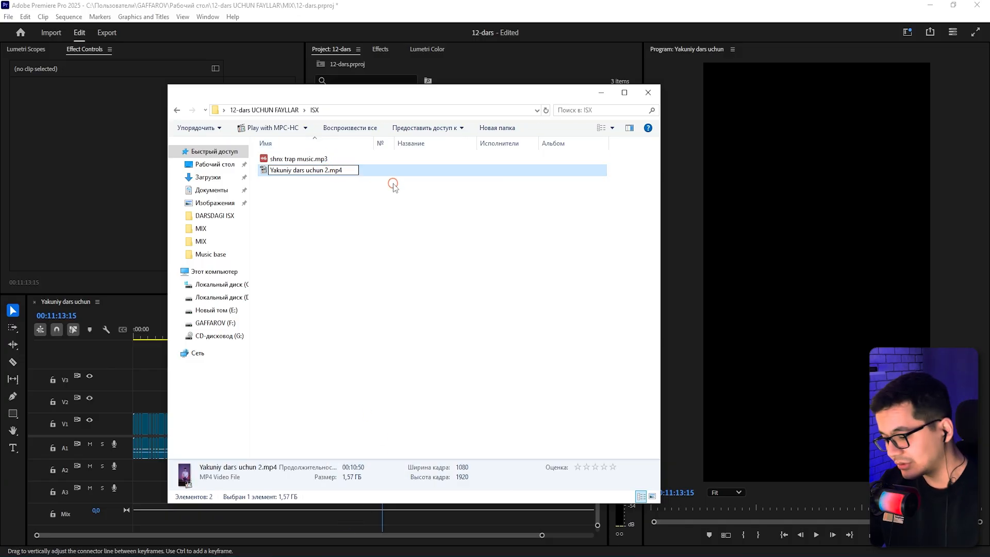
{"action": "key", "text": "BackSpace"}
{"action": "key", "text": "BackSpace"}
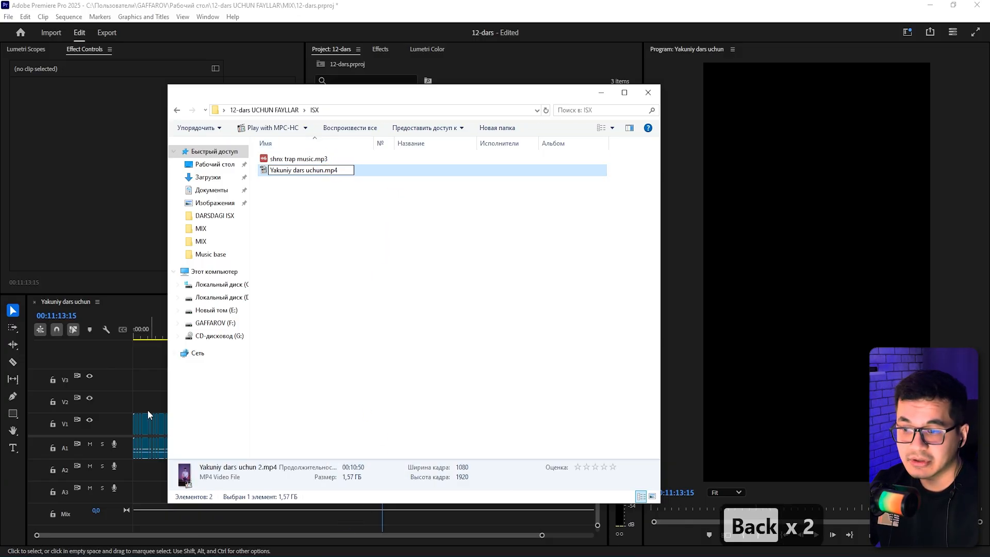
{"action": "left_click", "coordinate": [152, 388]}
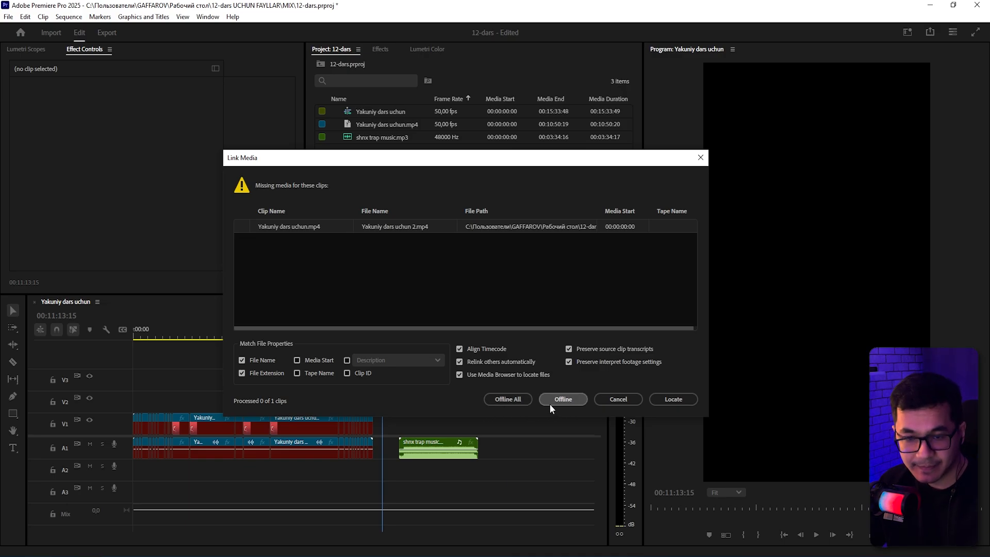
Close the Link Media dialog and open Link Media again for an offline clip in the timeline.
{"action": "left_click", "coordinate": [617, 402]}
{"action": "left_click_drag", "start_coordinate": [470, 381], "coordinate": [507, 414]}
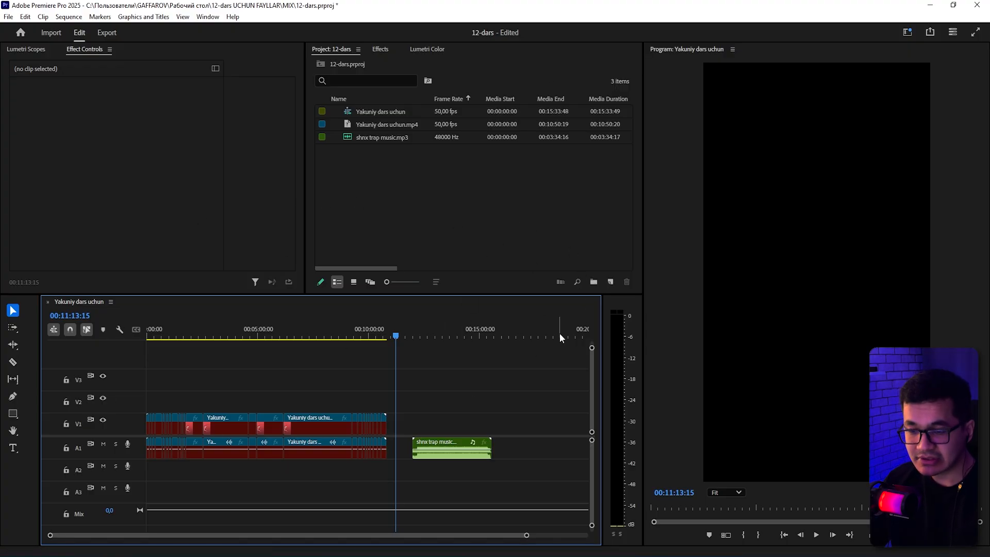
{"action": "left_click_drag", "start_coordinate": [462, 383], "coordinate": [485, 407]}
{"action": "left_click", "coordinate": [358, 335]}
{"action": "key", "text": "s"}
{"action": "key", "text": "s"}
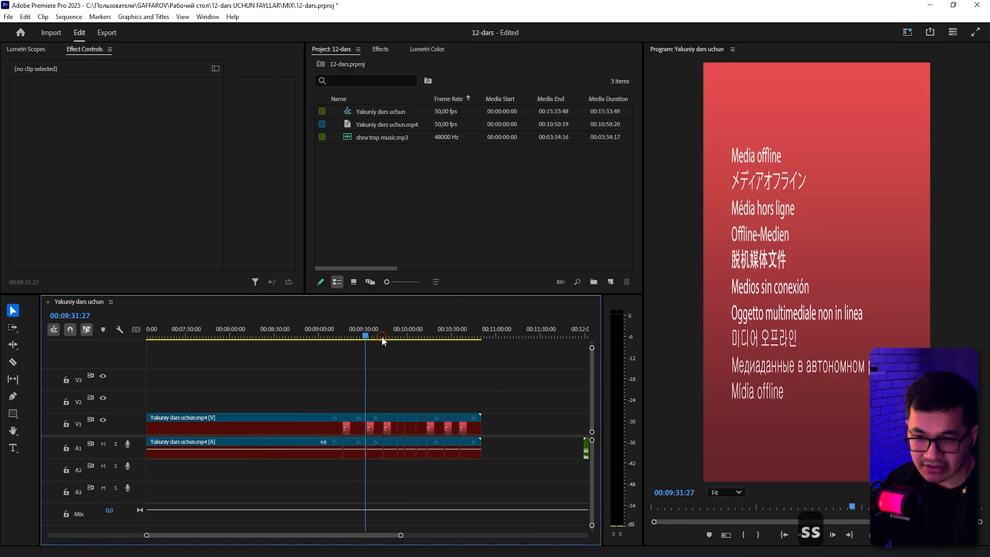
{"action": "key", "text": "s"}
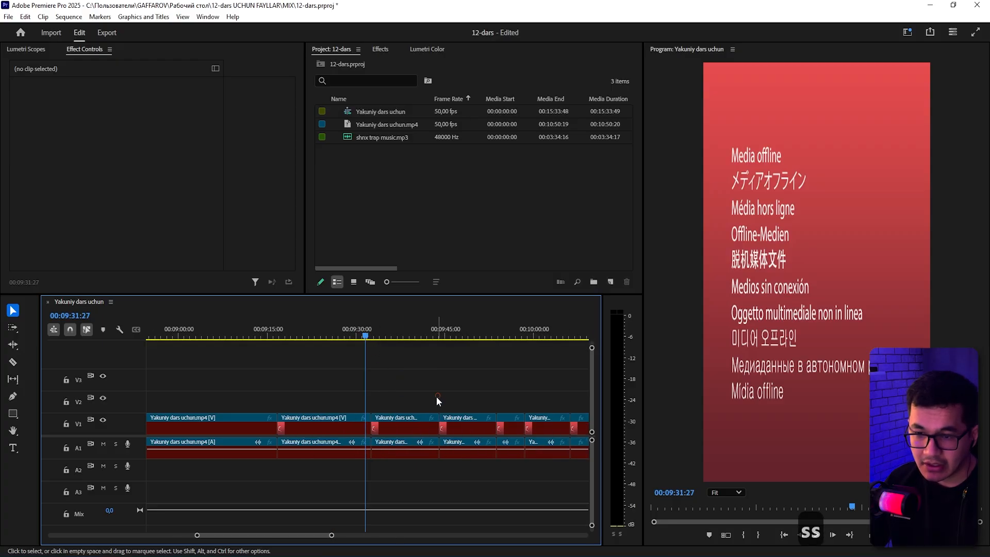
{"action": "right_click", "coordinate": [348, 437]}
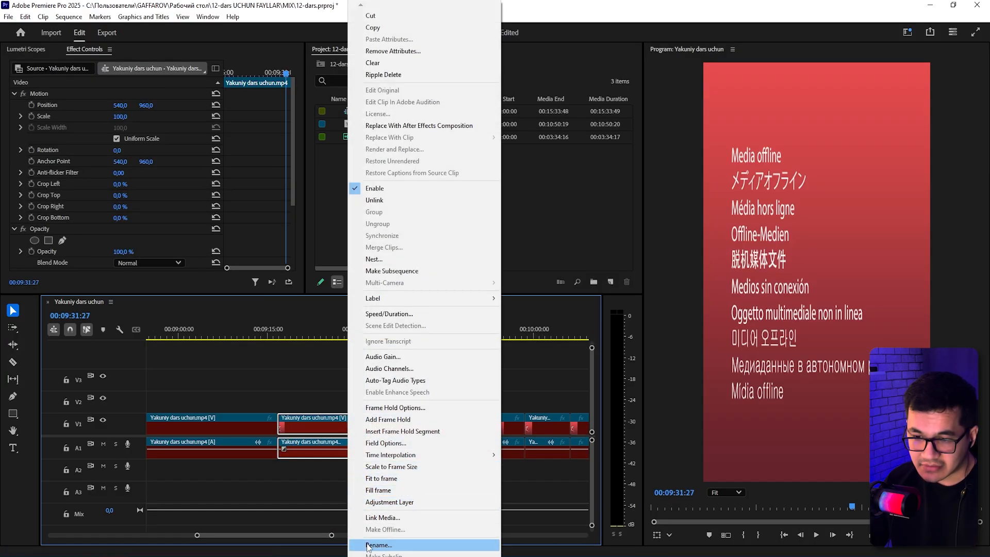
{"action": "left_click", "coordinate": [391, 520]}
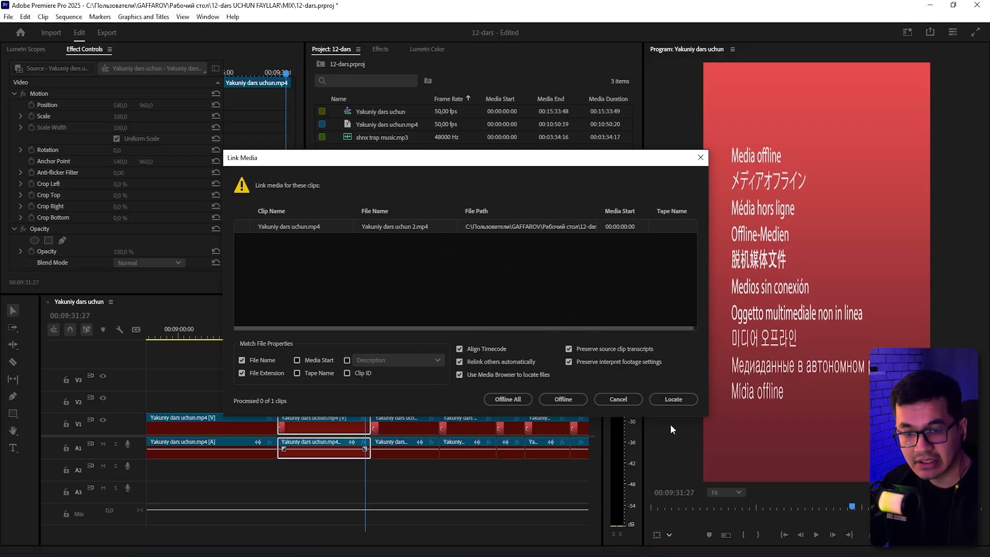
Relink the clip by locating Yakuniy dars uchun.mp4 in the ISX folder.
{"action": "left_click", "coordinate": [673, 399]}
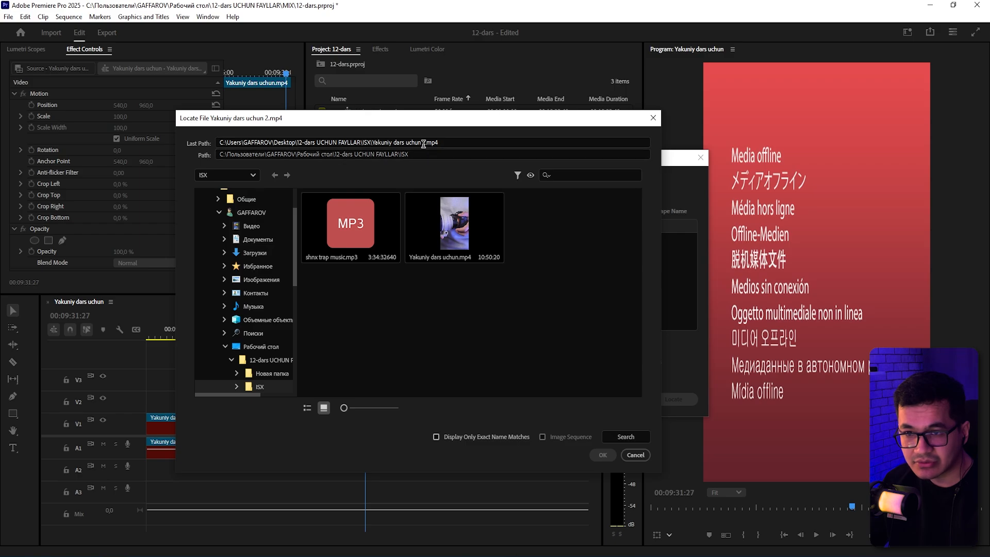
{"action": "left_click", "coordinate": [437, 437]}
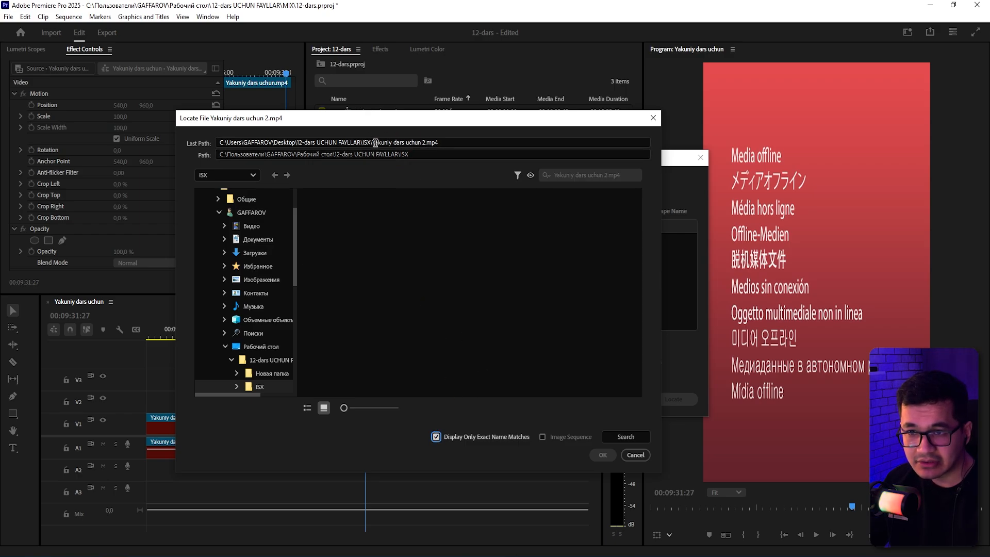
{"action": "left_click_drag", "start_coordinate": [373, 143], "coordinate": [447, 142]}
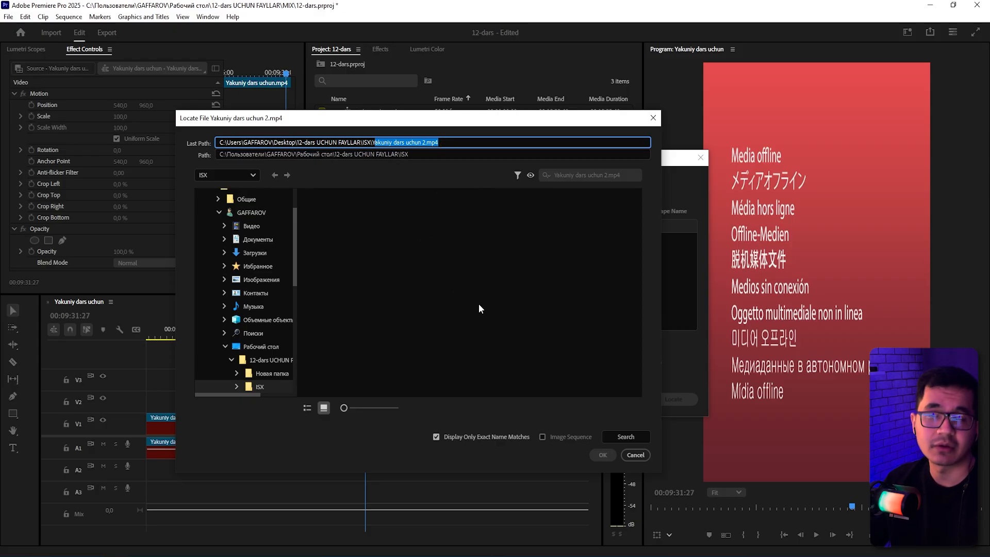
{"action": "left_click", "coordinate": [436, 437]}
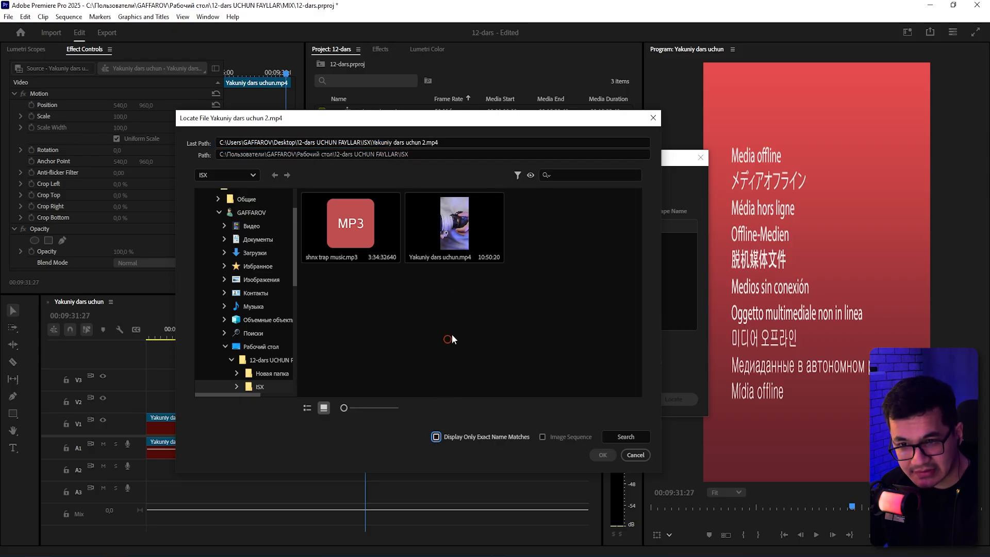
{"action": "double_click", "coordinate": [458, 230]}
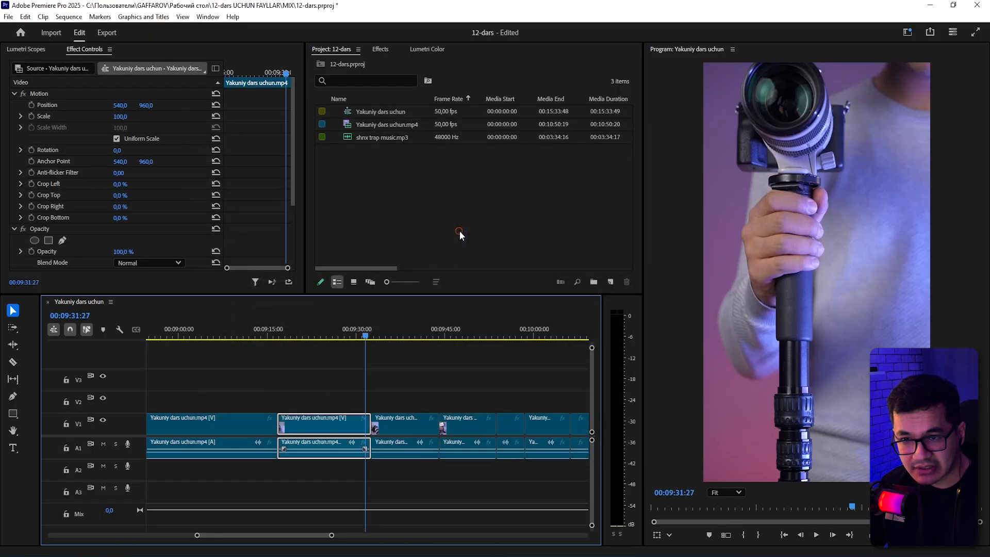
Save the project with the relinked sequence.
{"action": "left_click", "coordinate": [451, 376]}
{"action": "left_click_drag", "start_coordinate": [433, 370], "coordinate": [154, 448]}
{"action": "left_click", "coordinate": [444, 350]}
{"action": "key", "text": "a"}
{"action": "key", "text": "a"}
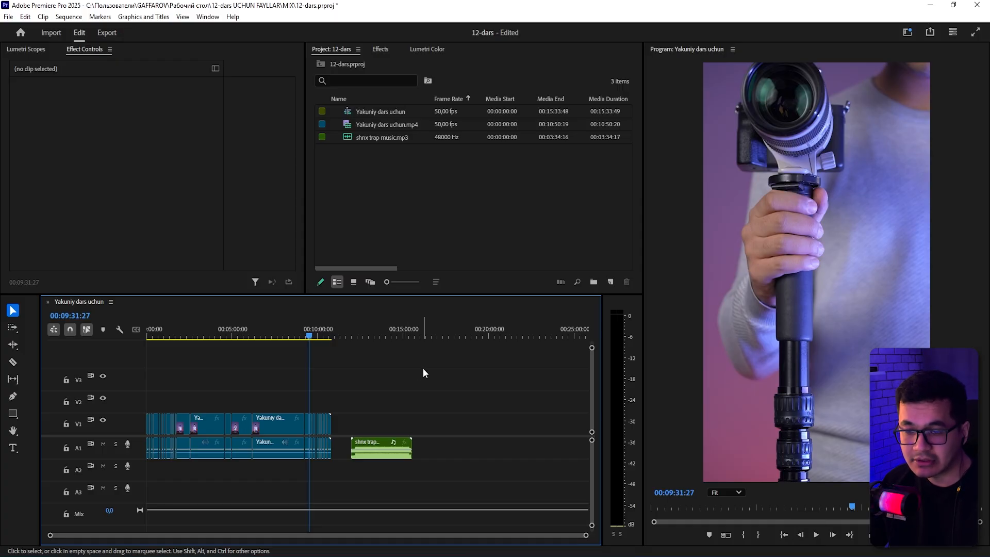
{"action": "key", "text": "ctrl+s"}
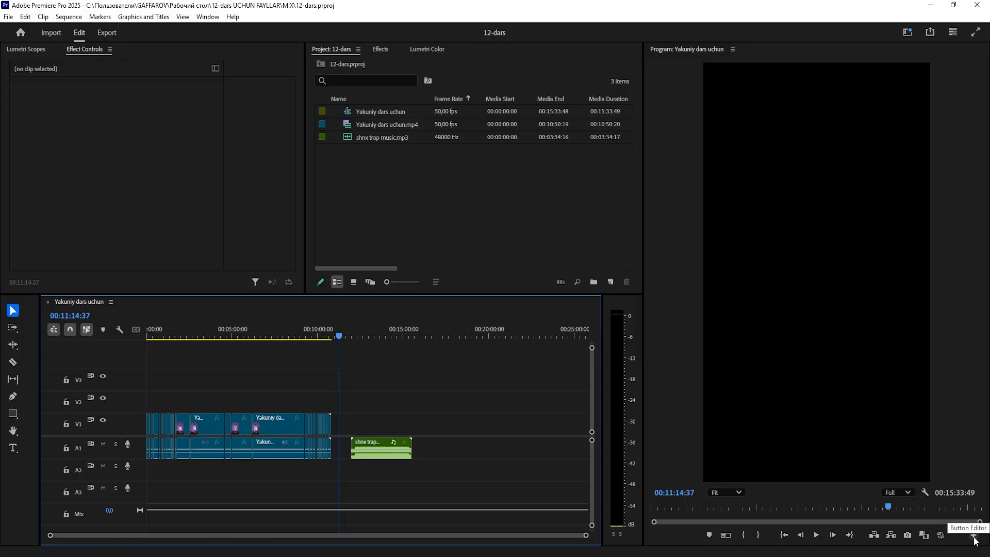
Add the Toggle Proxies button to the Program monitor's button bar.
{"action": "left_click", "coordinate": [975, 540]}
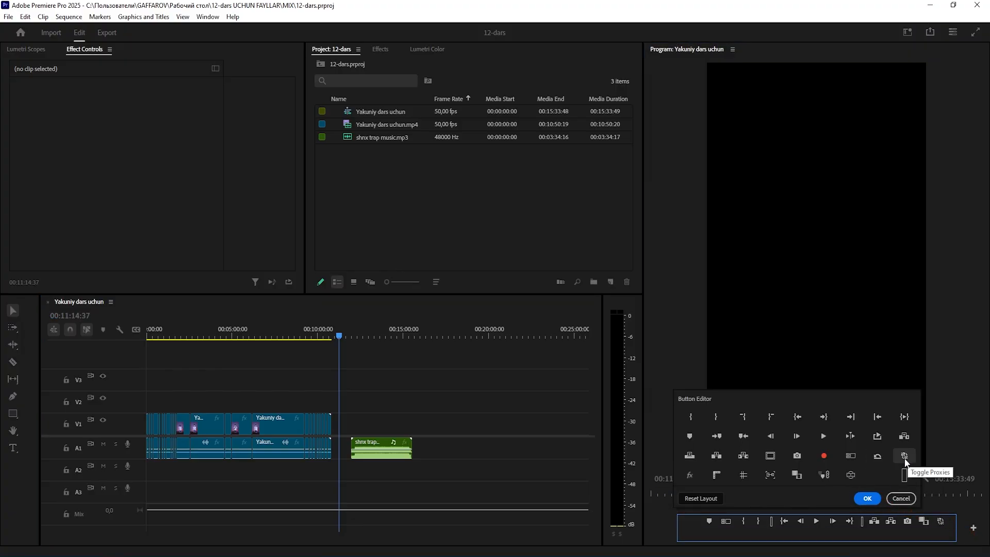
{"action": "left_click_drag", "start_coordinate": [904, 457], "coordinate": [938, 528]}
{"action": "left_click", "coordinate": [876, 500]}
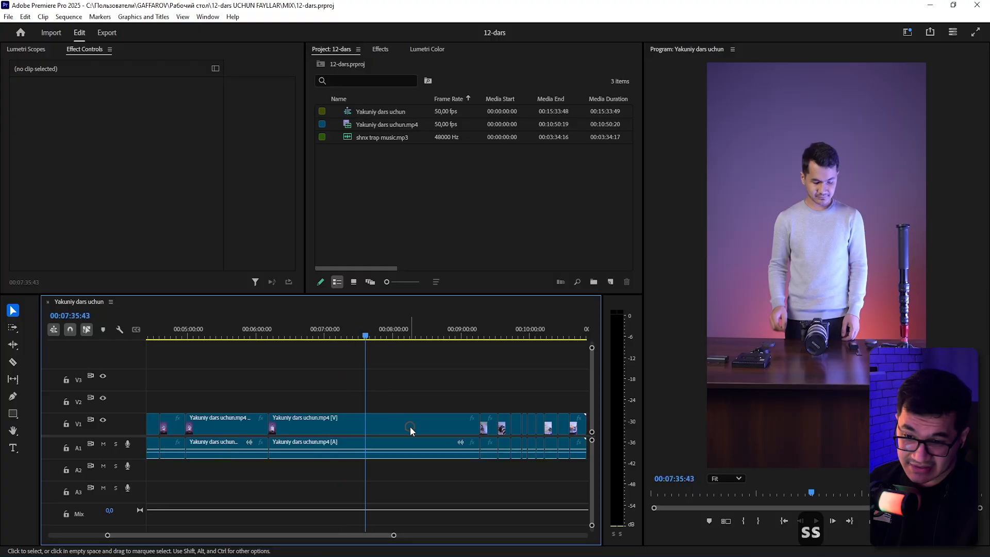
Reveal a timeline clip's source file in Explorer.
{"action": "left_click", "coordinate": [380, 424]}
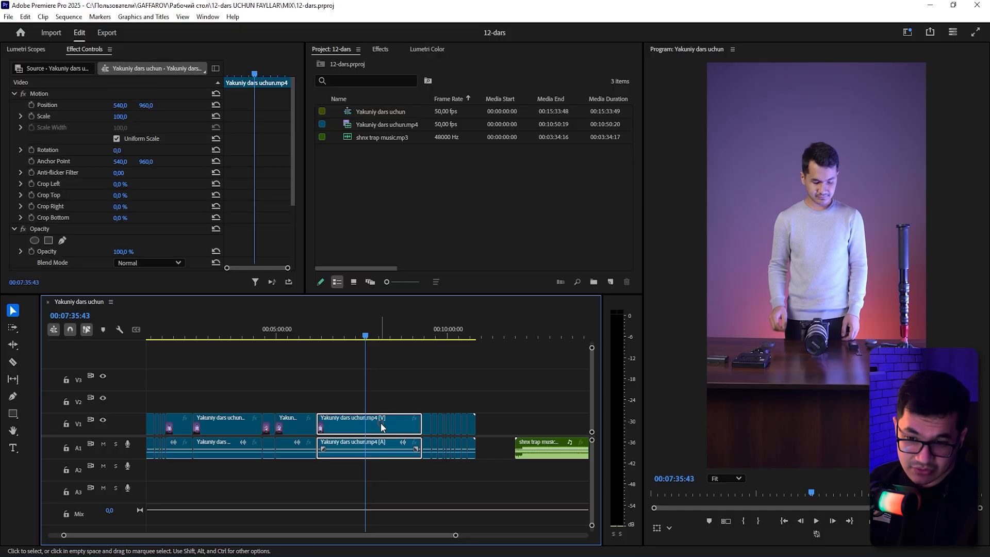
{"action": "right_click", "coordinate": [381, 426]}
{"action": "scroll", "coordinate": [457, 464], "scroll_direction": "down", "scroll_amount": 2}
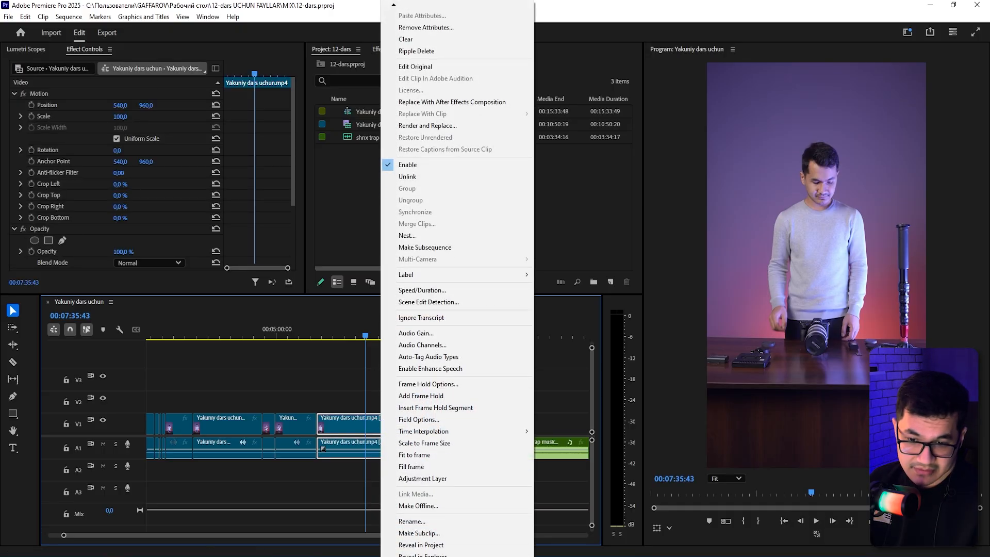
{"action": "left_click", "coordinate": [423, 546]}
{"action": "right_click", "coordinate": [364, 94]}
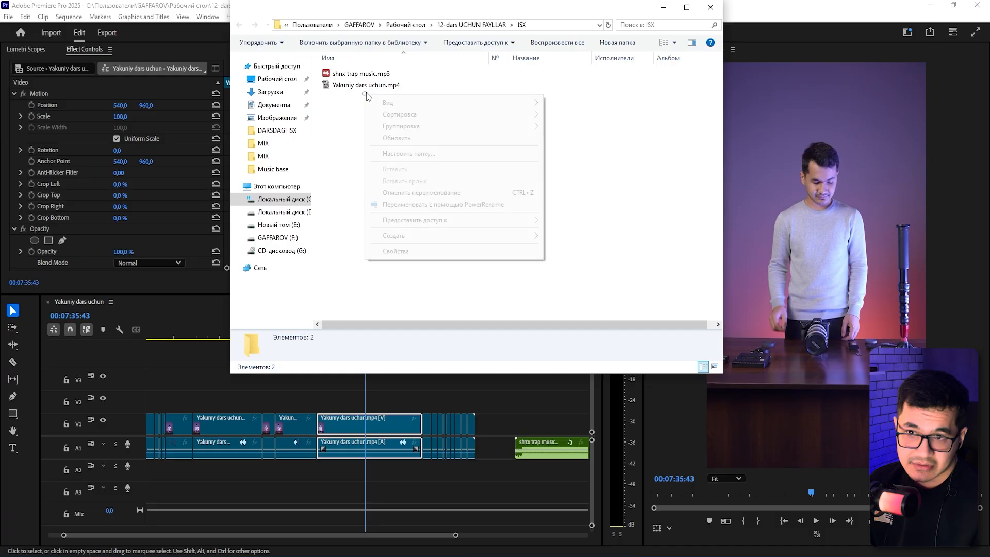
{"action": "left_click", "coordinate": [369, 87]}
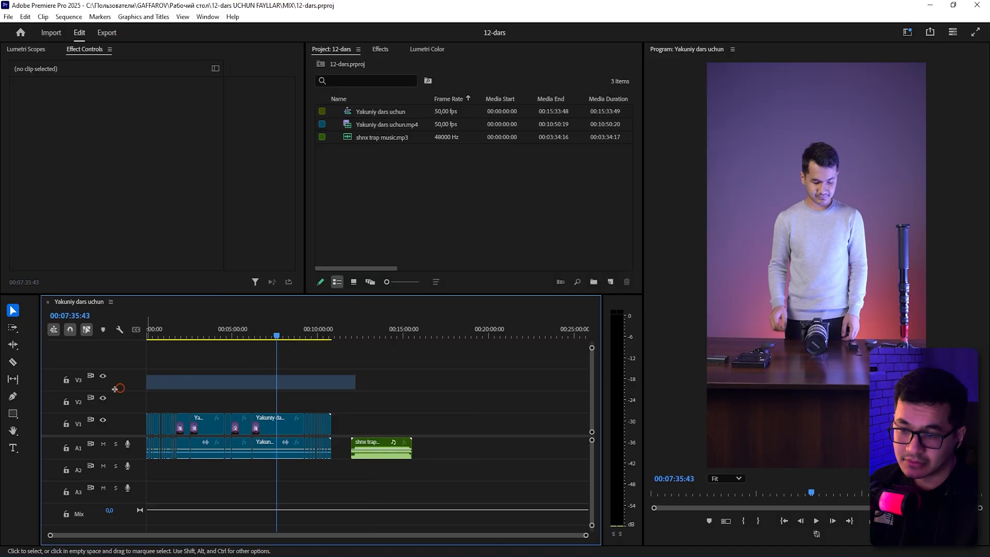
Create Half-size proxies of Yakuniy dars uchun.mp4 with the ProRes QuickTime Proxy preset, stored next to the original media.
{"action": "left_click_drag", "start_coordinate": [355, 385], "coordinate": [223, 408]}
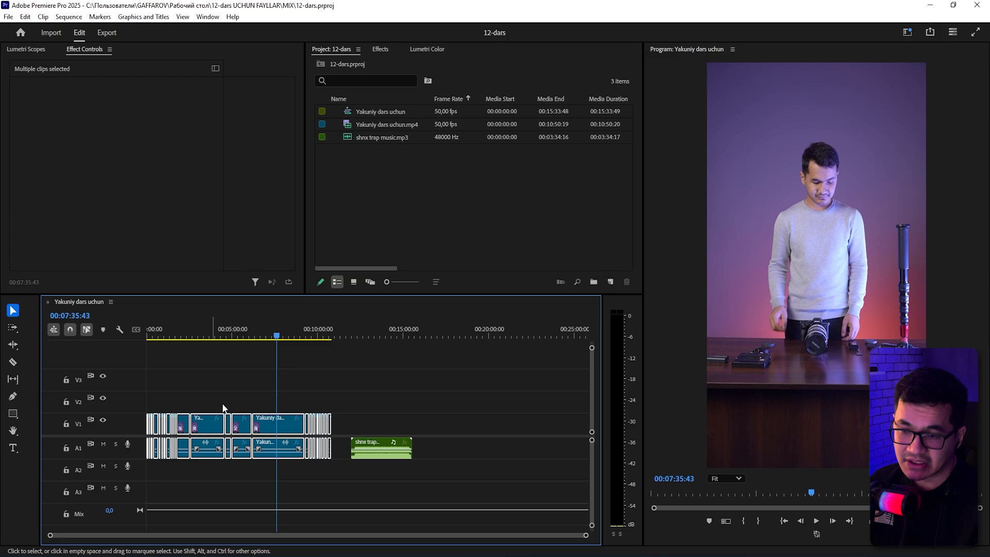
{"action": "left_click", "coordinate": [269, 398]}
{"action": "left_click", "coordinate": [411, 127]}
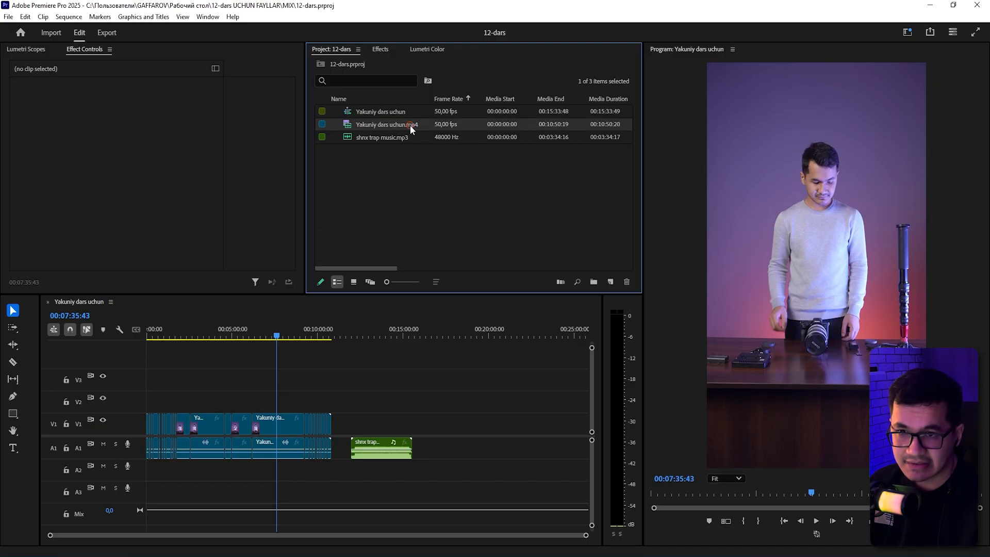
{"action": "right_click", "coordinate": [419, 127]}
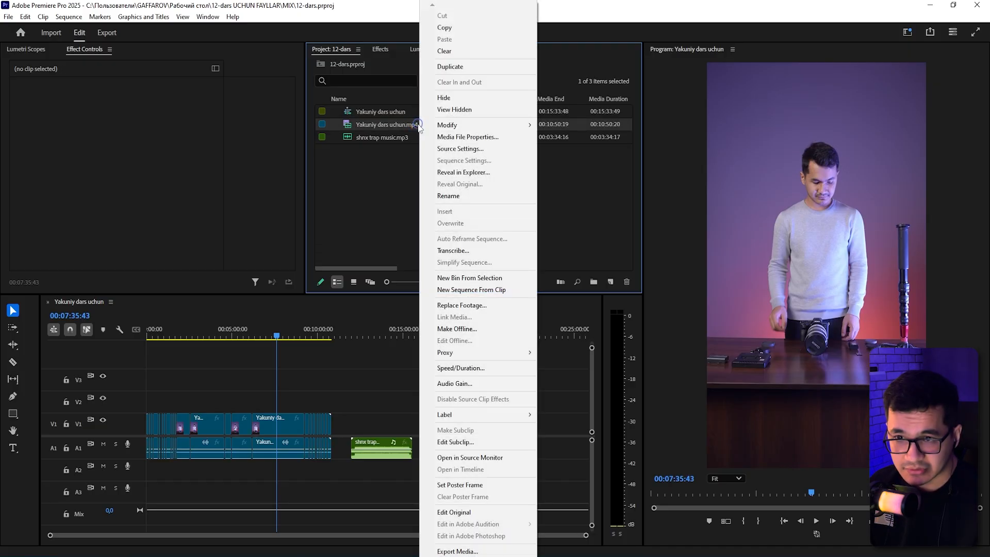
{"action": "mouse_move", "coordinate": [454, 356]}
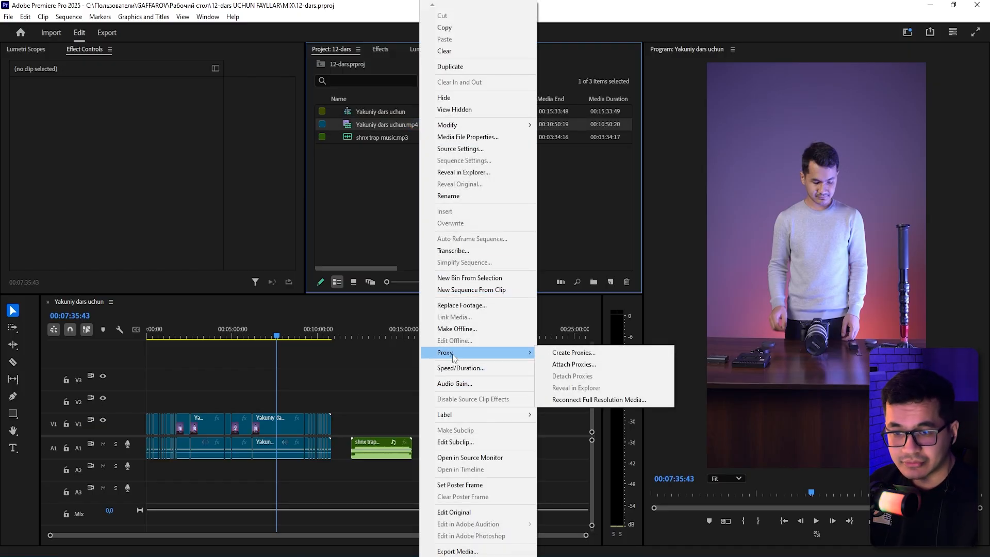
{"action": "left_click", "coordinate": [574, 353]}
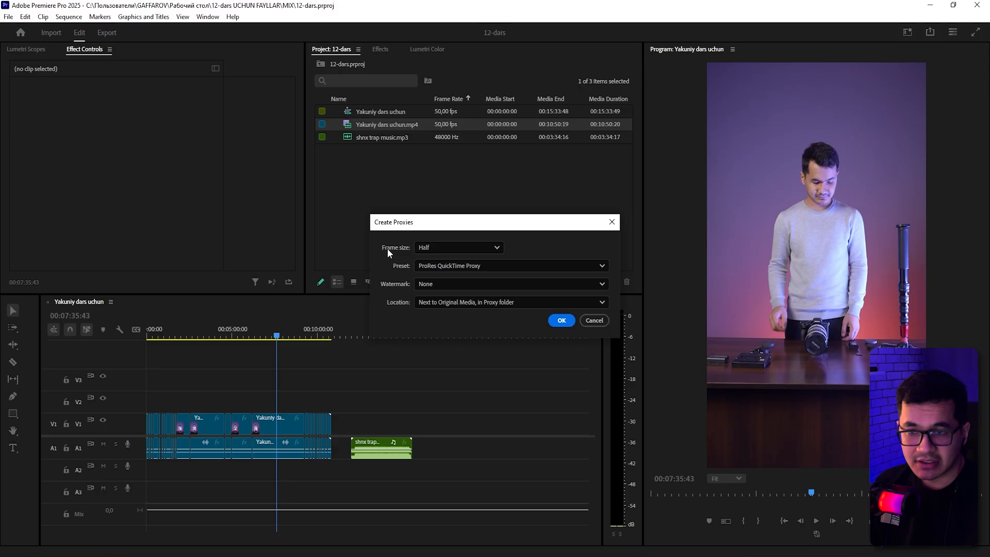
{"action": "left_click", "coordinate": [417, 248]}
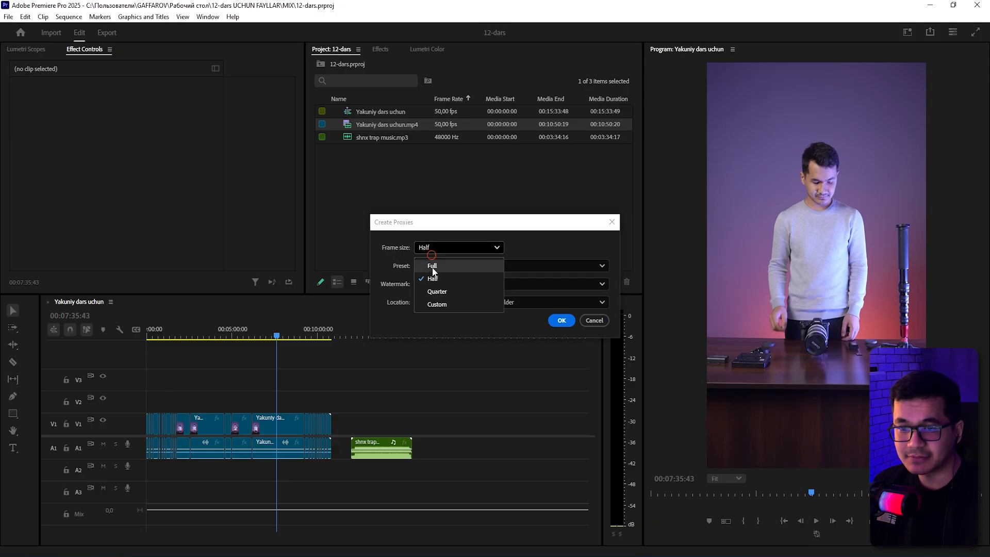
{"action": "left_click", "coordinate": [437, 304]}
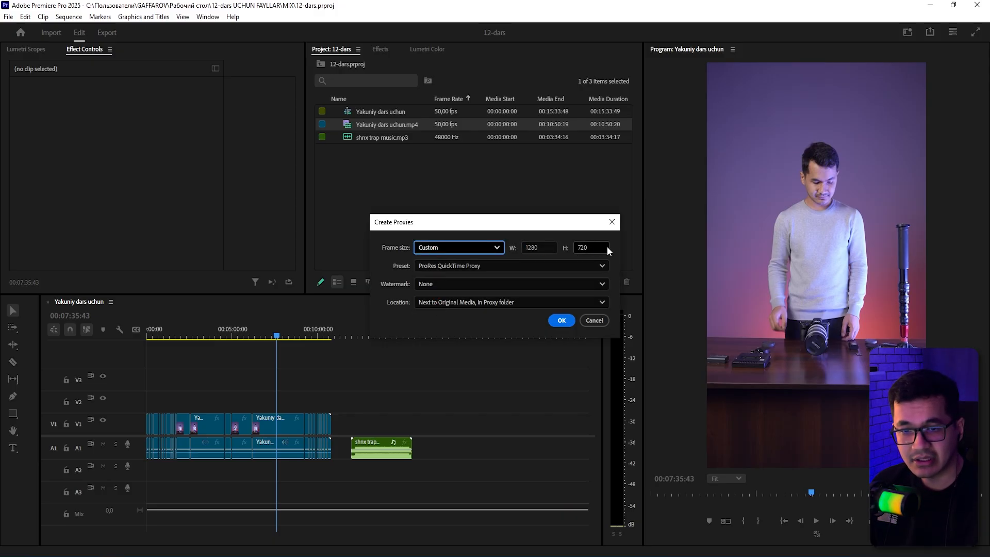
{"action": "left_click", "coordinate": [467, 244]}
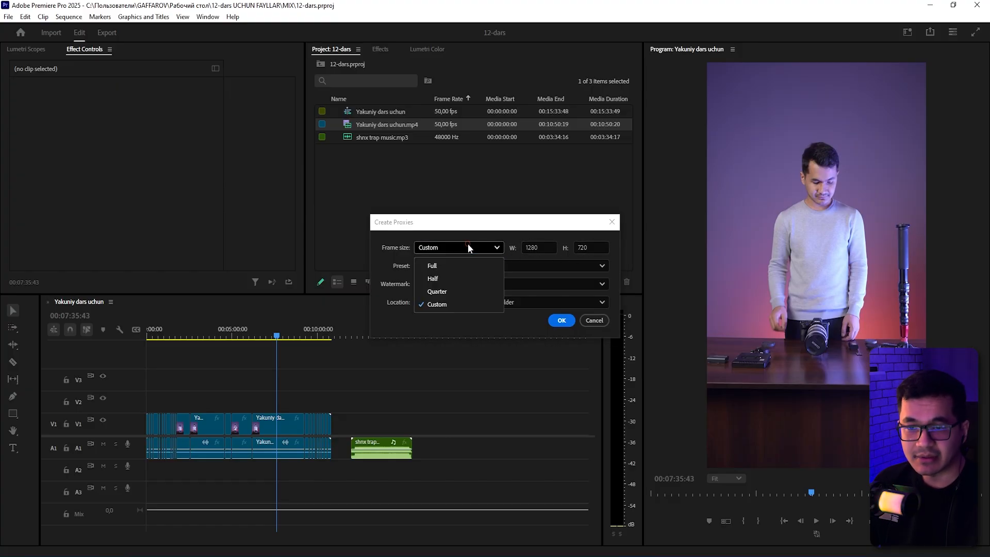
{"action": "left_click", "coordinate": [443, 278]}
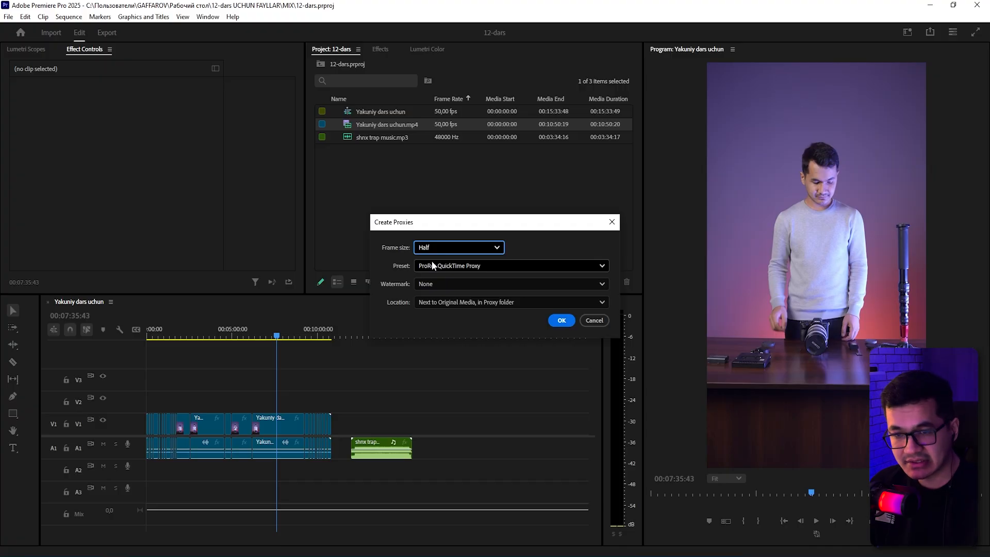
{"action": "left_click", "coordinate": [434, 245]}
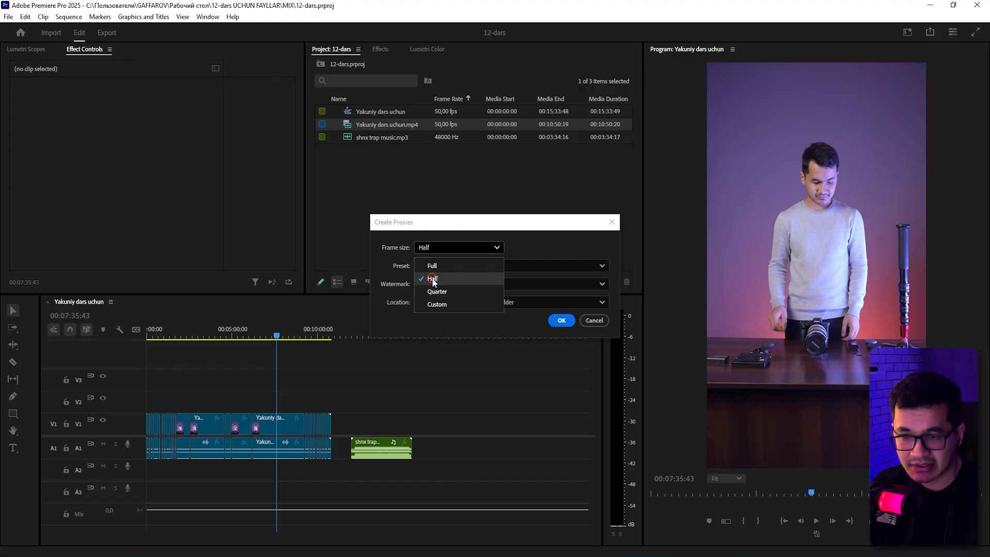
{"action": "left_click", "coordinate": [432, 278]}
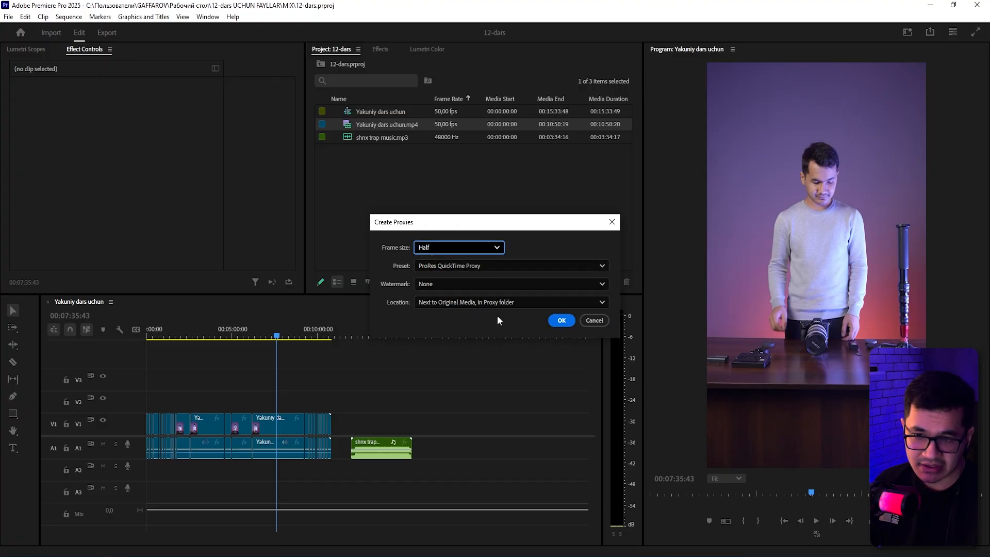
{"action": "left_click", "coordinate": [558, 323]}
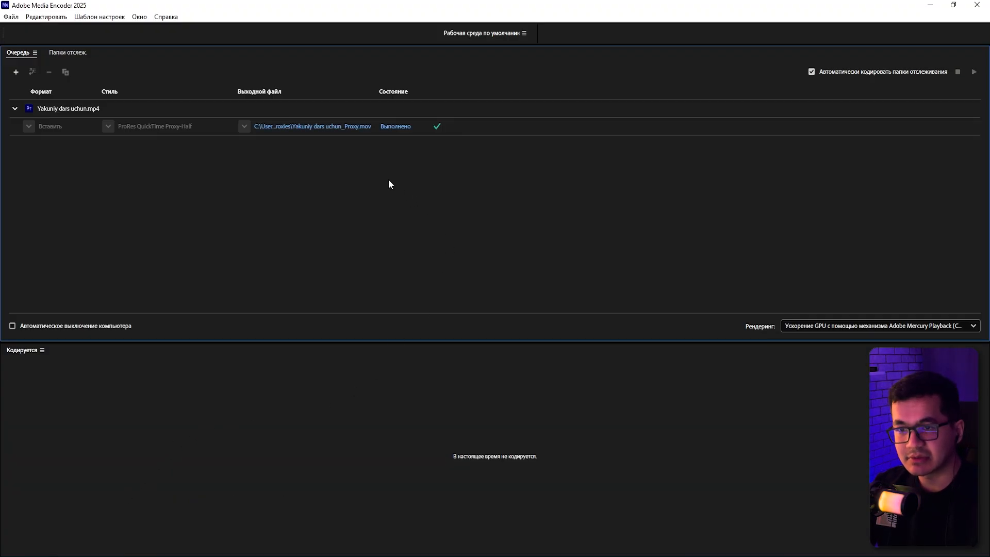
Close Media Encoder and open the Proxies folder inside the ISX folder in Explorer to check the proxy file.
{"action": "left_click", "coordinate": [977, 5]}
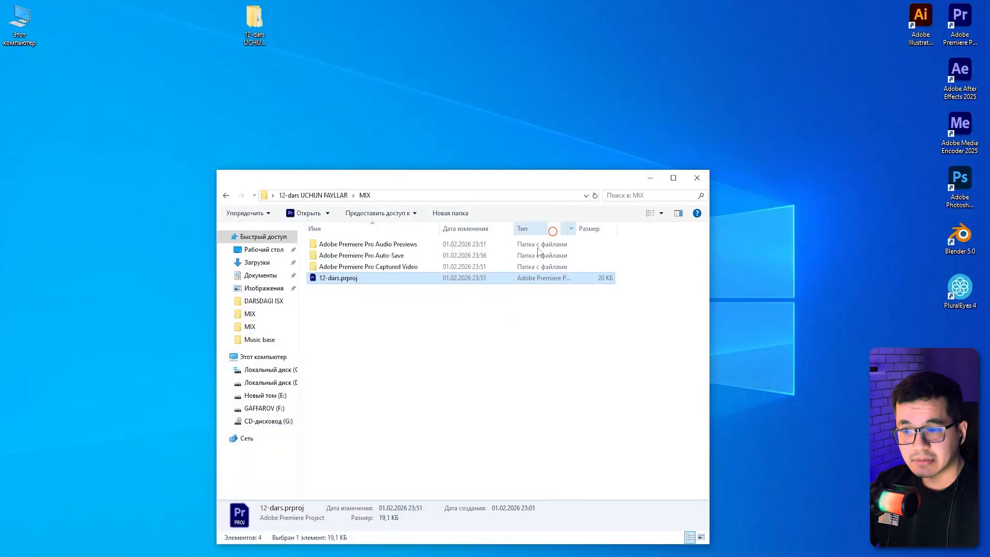
{"action": "key", "text": "alt+Up"}
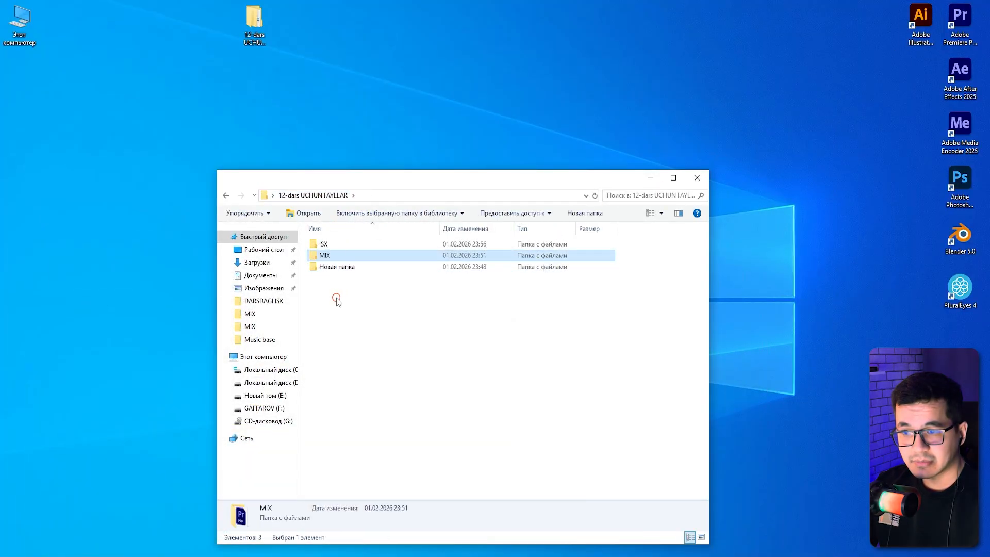
{"action": "double_click", "coordinate": [323, 245]}
{"action": "left_click", "coordinate": [340, 245]}
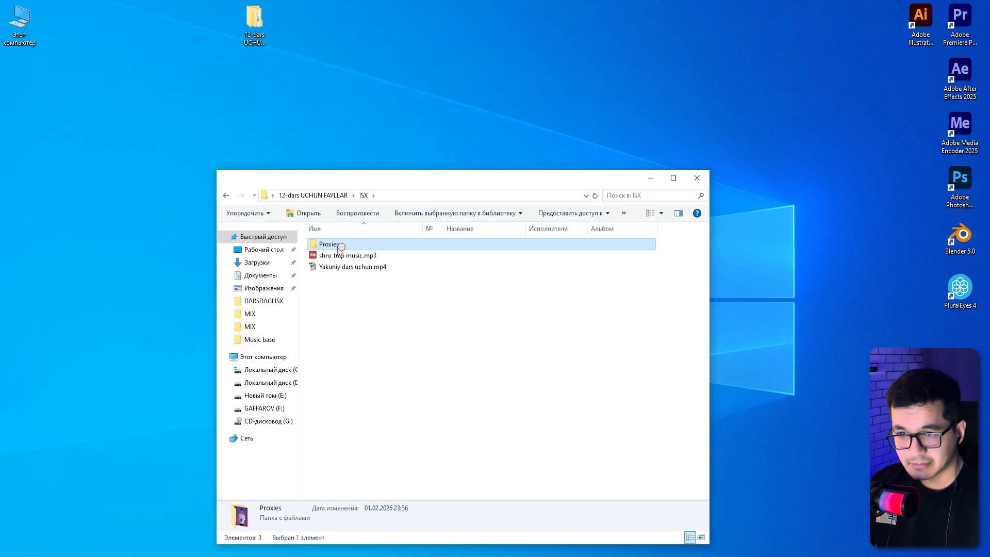
{"action": "left_click", "coordinate": [356, 294]}
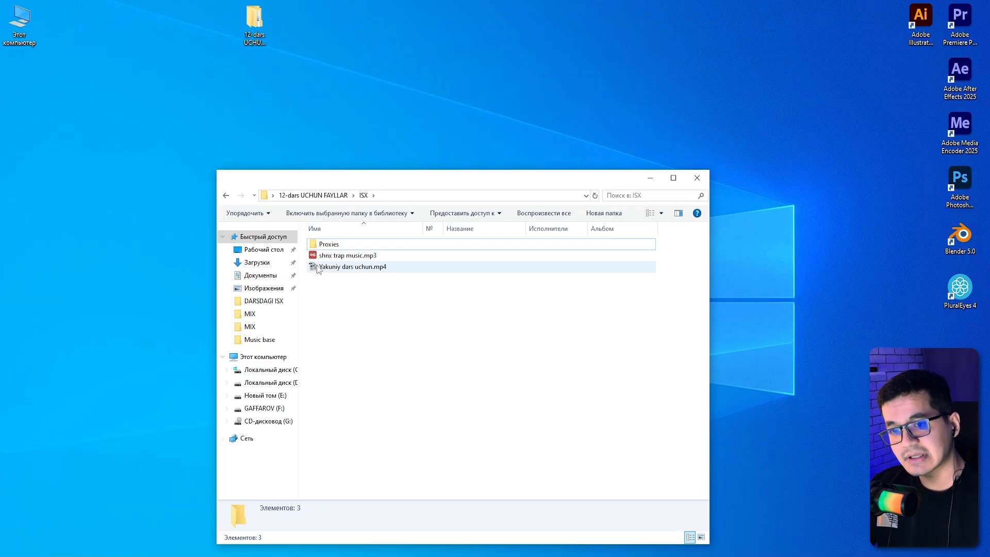
{"action": "double_click", "coordinate": [344, 246]}
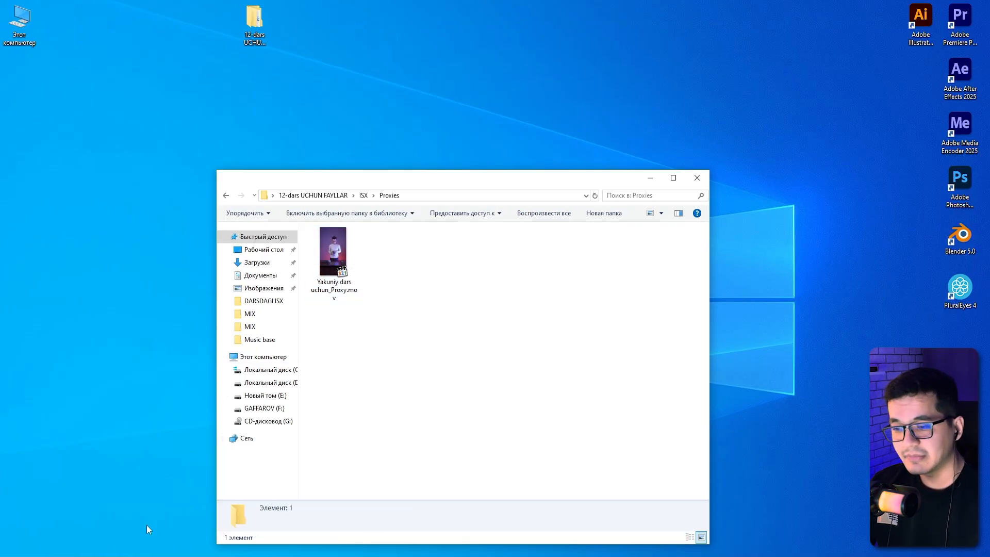
Turn on proxy playback in the Program monitor and place the playhead near 00:09:12 on the timeline.
{"action": "left_click", "coordinate": [150, 556]}
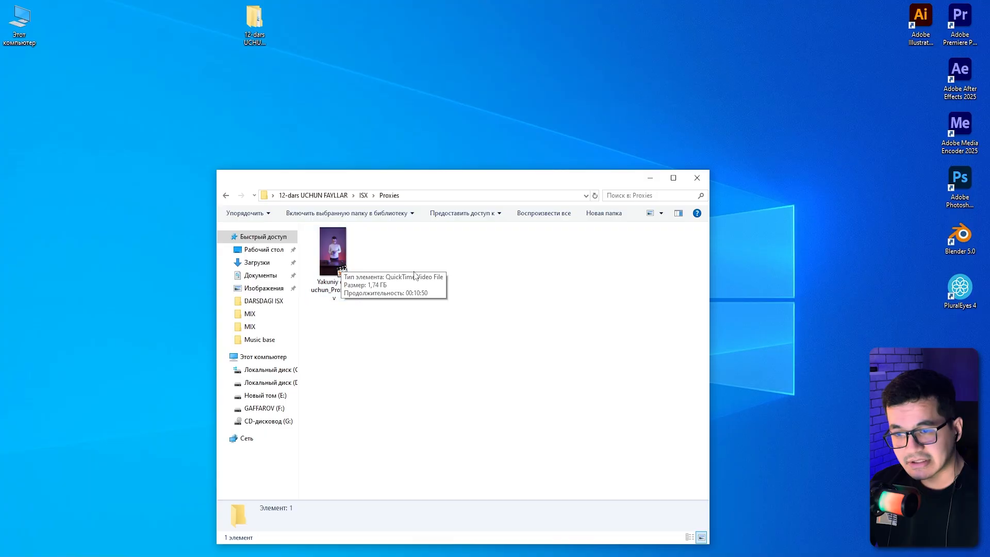
{"action": "left_click", "coordinate": [410, 274]}
{"action": "left_click", "coordinate": [330, 300]}
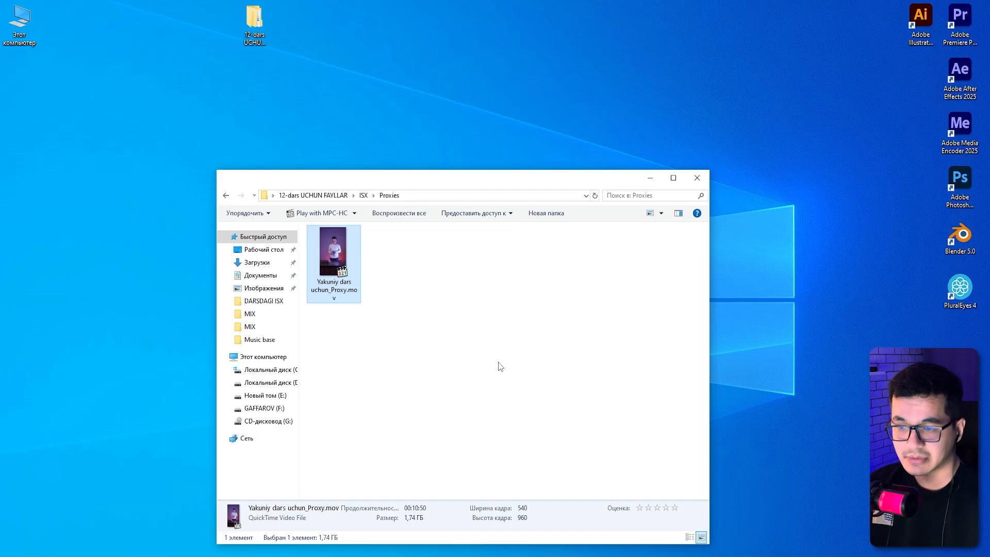
{"action": "left_click", "coordinate": [486, 355]}
{"action": "key", "text": "a"}
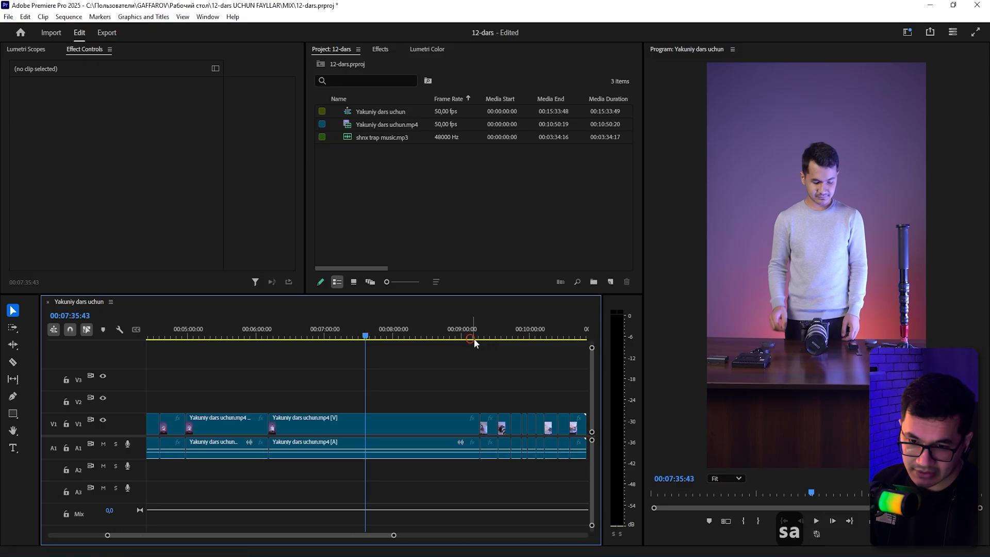
{"action": "left_click", "coordinate": [472, 336]}
{"action": "key", "text": "s"}
{"action": "key", "text": "s"}
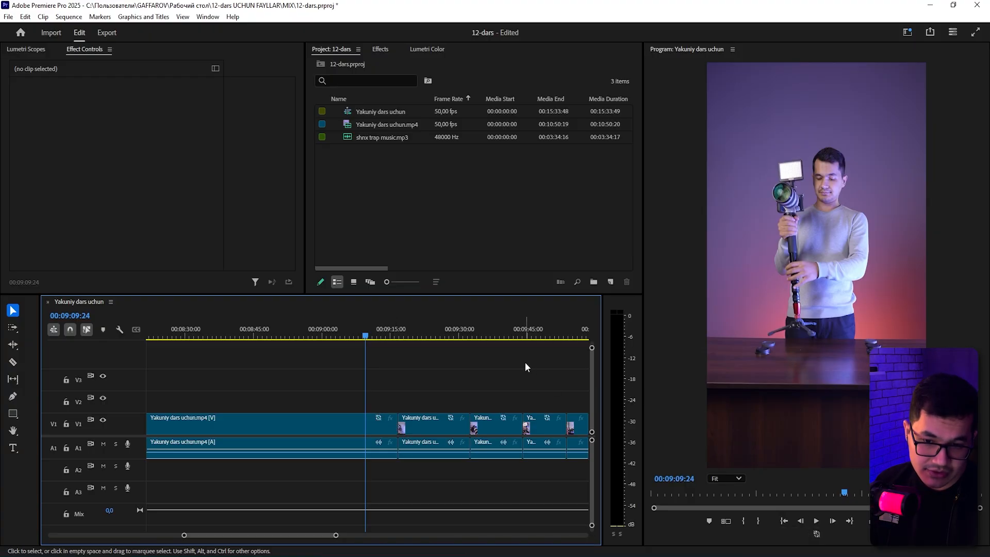
{"action": "left_click", "coordinate": [815, 536]}
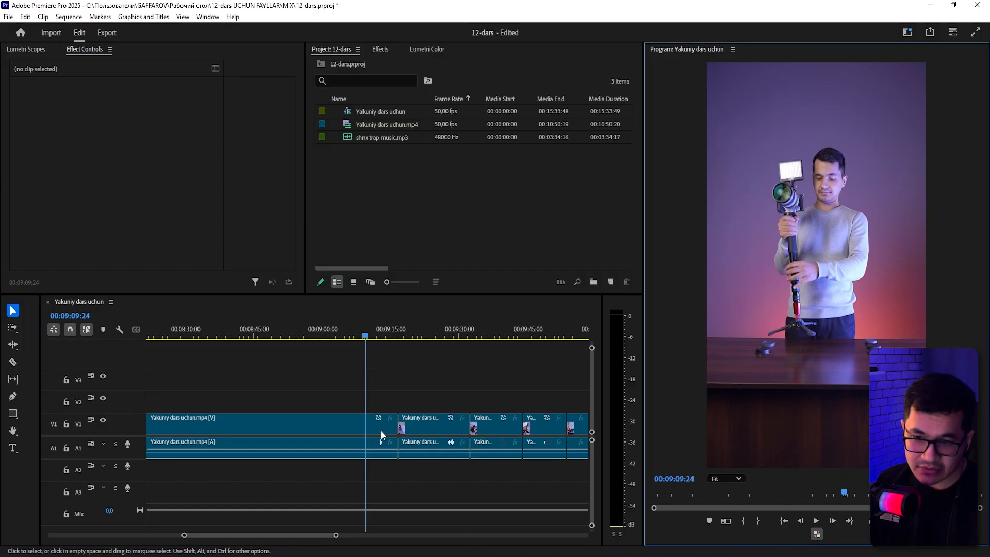
{"action": "left_click", "coordinate": [478, 390]}
{"action": "left_click", "coordinate": [379, 335]}
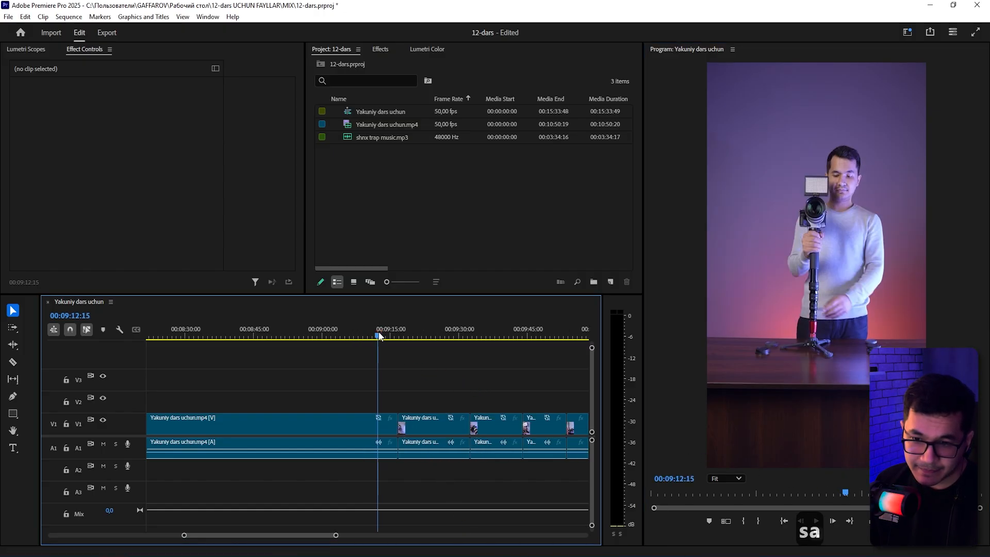
Compare the original Yakuniy dars uchun.mp4 file with its proxy in the Proxies folder in Explorer.
{"action": "scroll", "coordinate": [389, 414], "scroll_direction": "up", "scroll_amount": 2}
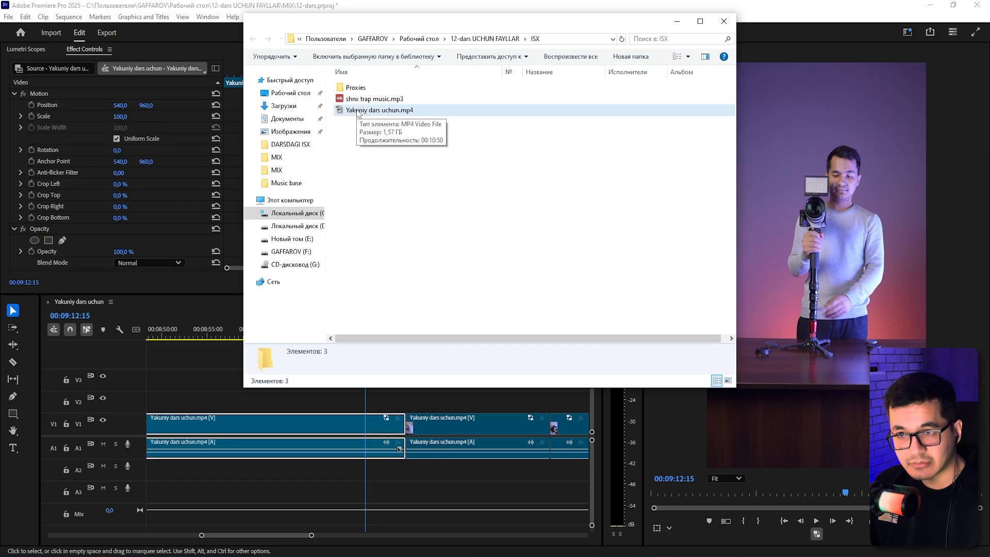
{"action": "left_click", "coordinate": [358, 112]}
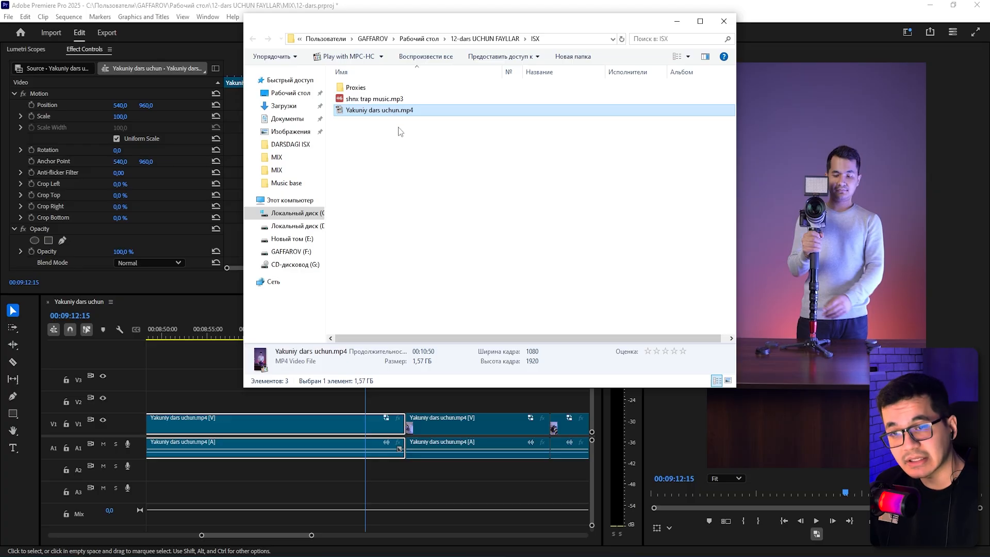
{"action": "left_click", "coordinate": [385, 119]}
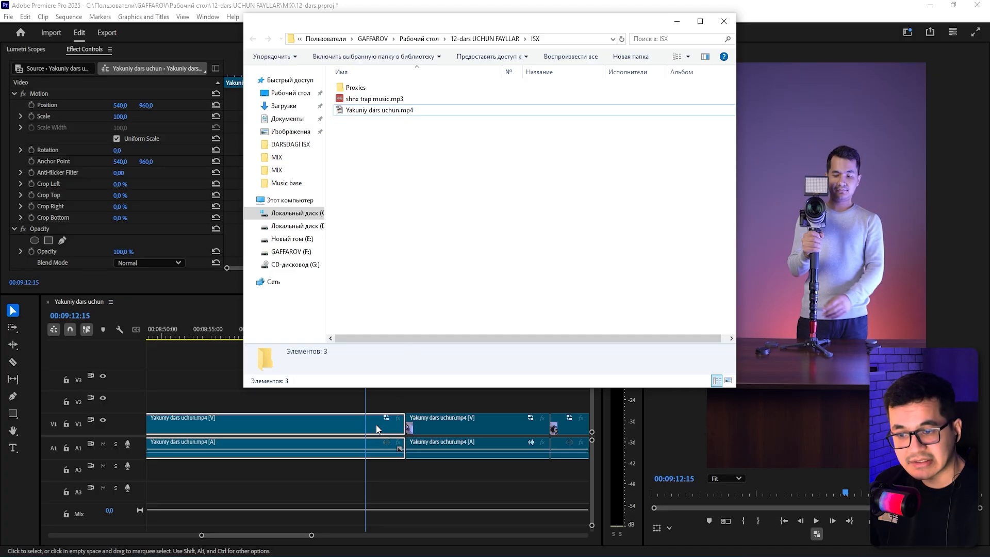
{"action": "left_click", "coordinate": [376, 111]}
{"action": "double_click", "coordinate": [356, 87]}
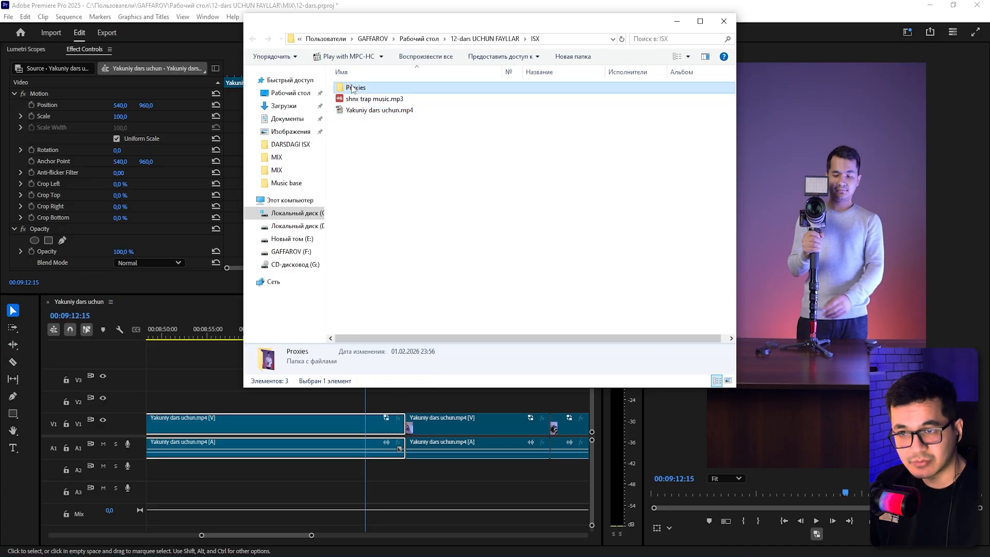
{"action": "left_click", "coordinate": [369, 107]}
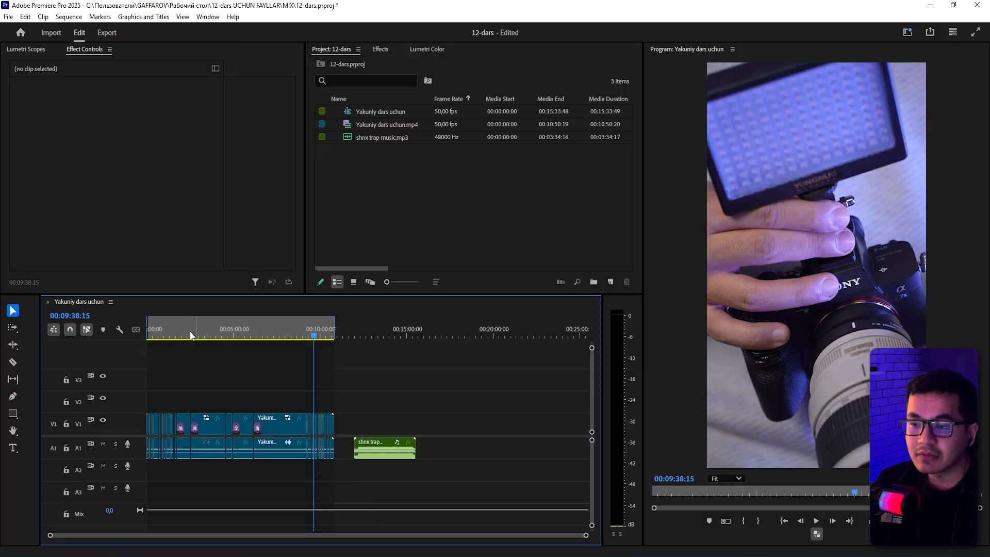
Turn proxy playback off again in the Program monitor while reviewing the sequence's clips.
{"action": "left_click", "coordinate": [273, 335]}
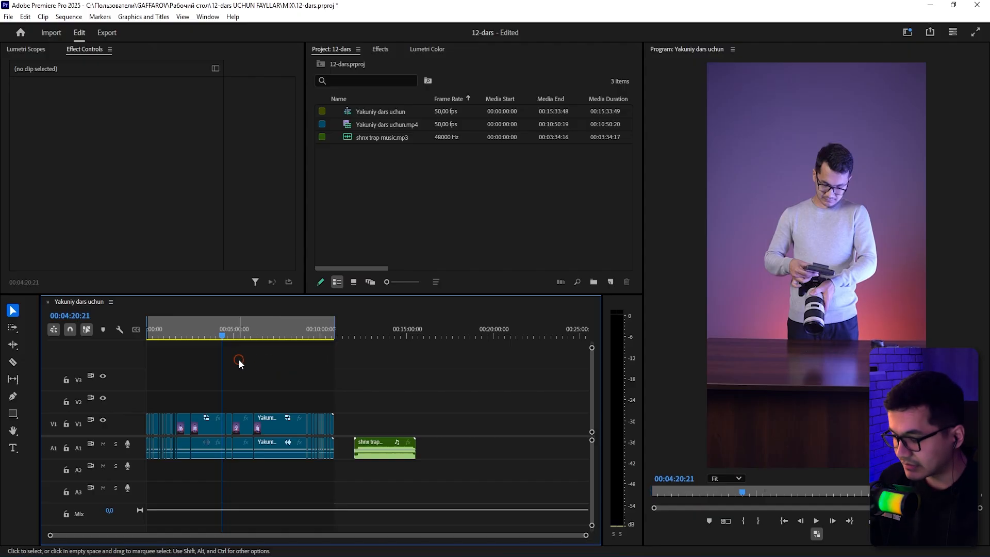
{"action": "key", "text": "s"}
{"action": "key", "text": "s"}
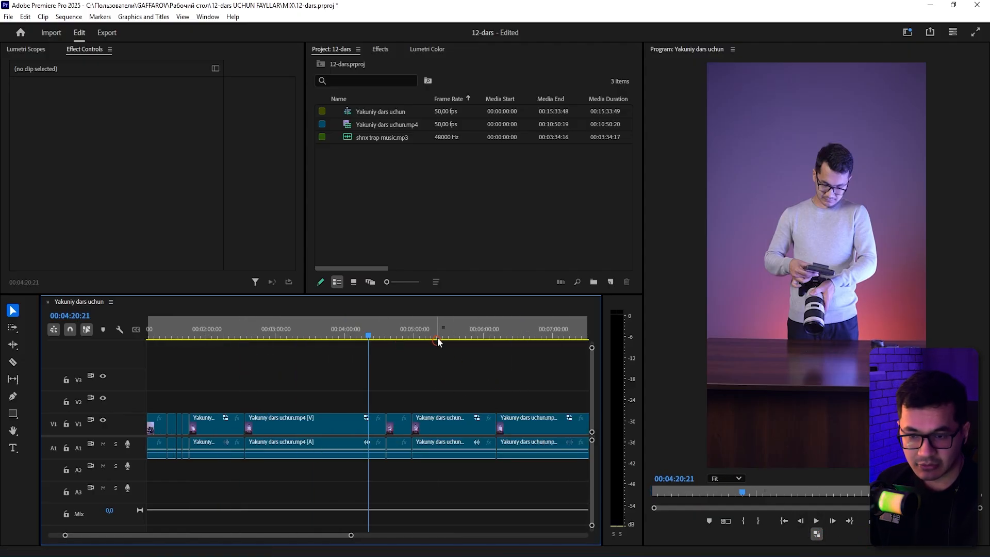
{"action": "left_click_drag", "start_coordinate": [438, 341], "coordinate": [448, 335]}
{"action": "key", "text": "a"}
{"action": "key", "text": "a"}
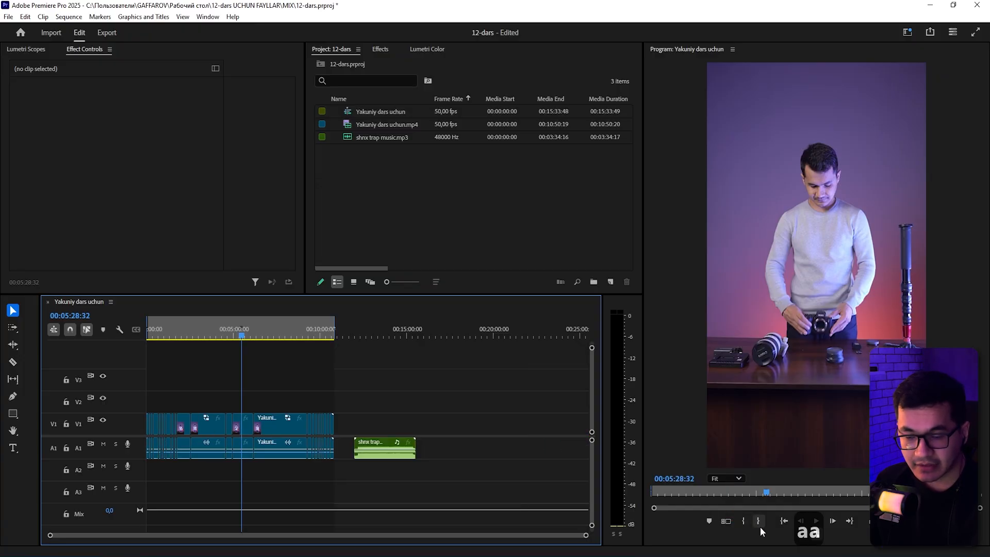
{"action": "left_click_drag", "start_coordinate": [359, 386], "coordinate": [98, 446]}
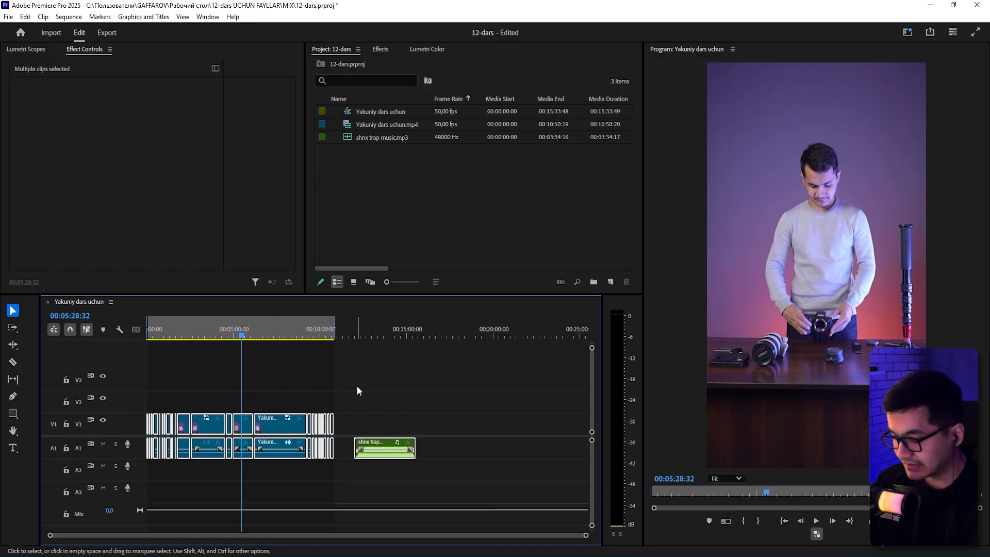
{"action": "key", "text": "slash"}
{"action": "left_click_drag", "start_coordinate": [491, 384], "coordinate": [18, 494]}
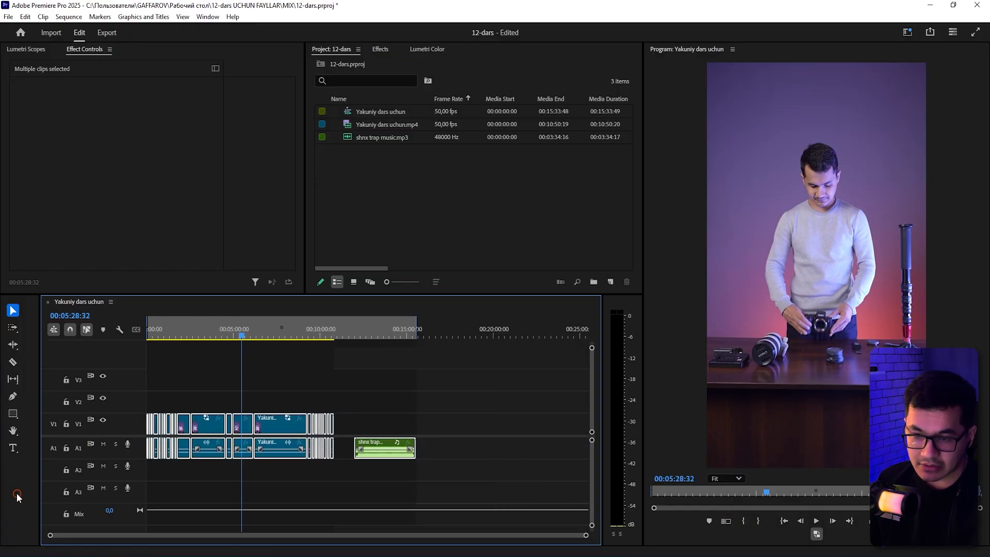
{"action": "left_click", "coordinate": [820, 534]}
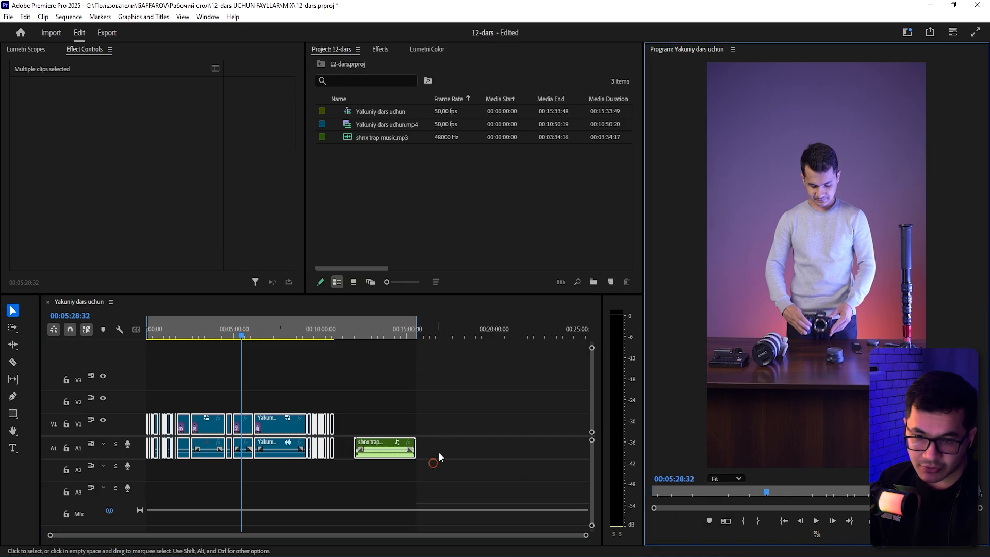
{"action": "left_click", "coordinate": [522, 418]}
{"action": "key", "text": "ctrl+m"}
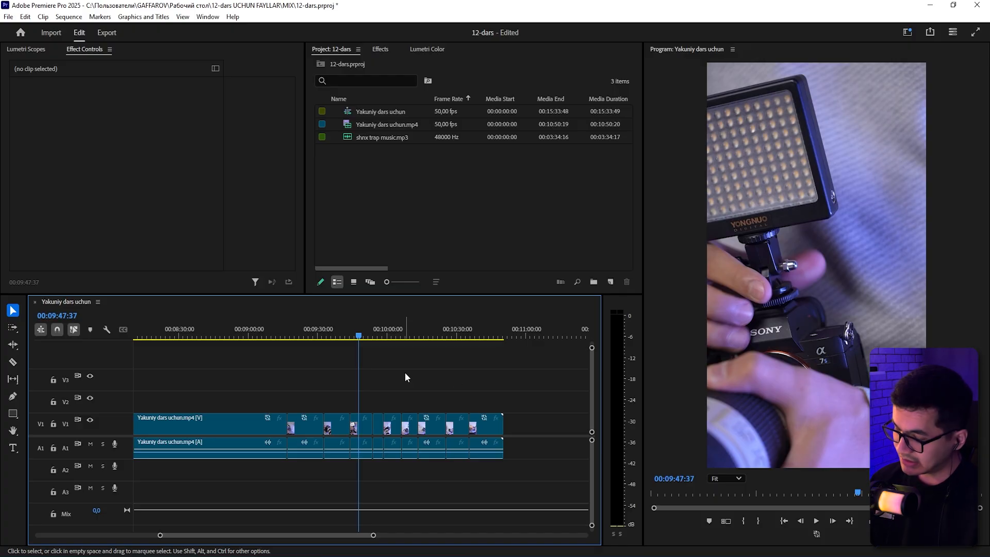
Replace the timeline clip under the playhead near 00:09:47 with an After Effects composition.
{"action": "key", "text": "s"}
{"action": "key", "text": "s"}
{"action": "key", "text": "s"}
{"action": "left_click_drag", "start_coordinate": [400, 382], "coordinate": [340, 442]}
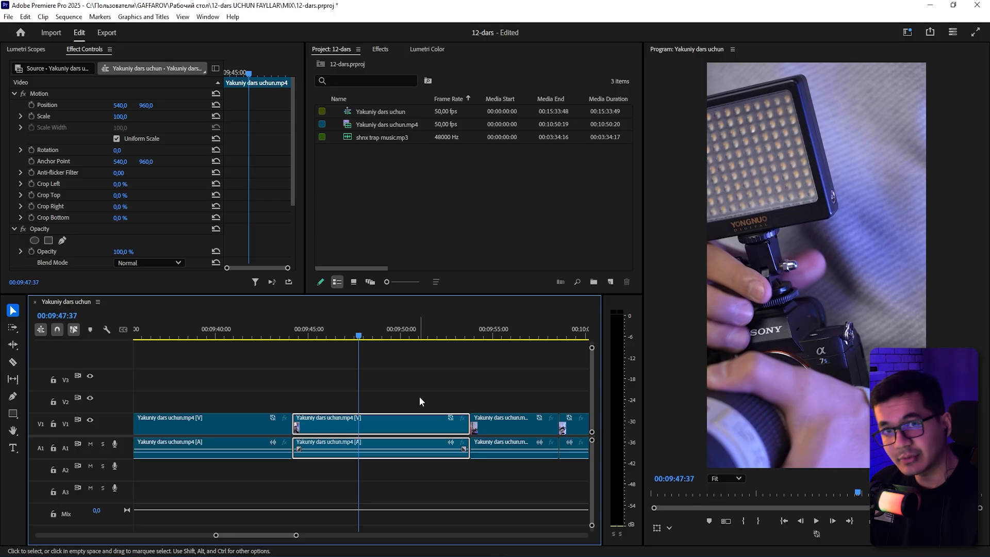
{"action": "left_click_drag", "start_coordinate": [414, 380], "coordinate": [361, 467]}
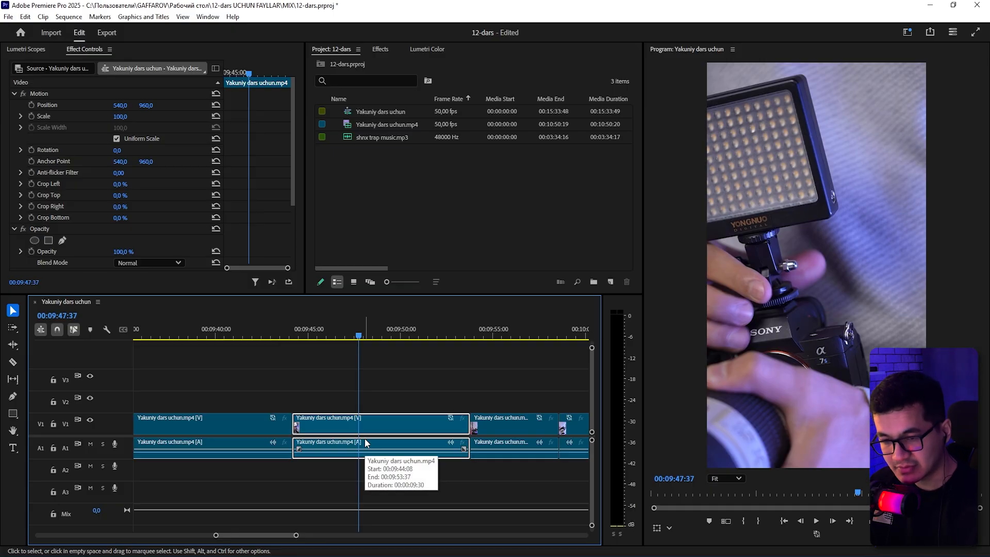
{"action": "left_click_drag", "start_coordinate": [399, 388], "coordinate": [357, 445]}
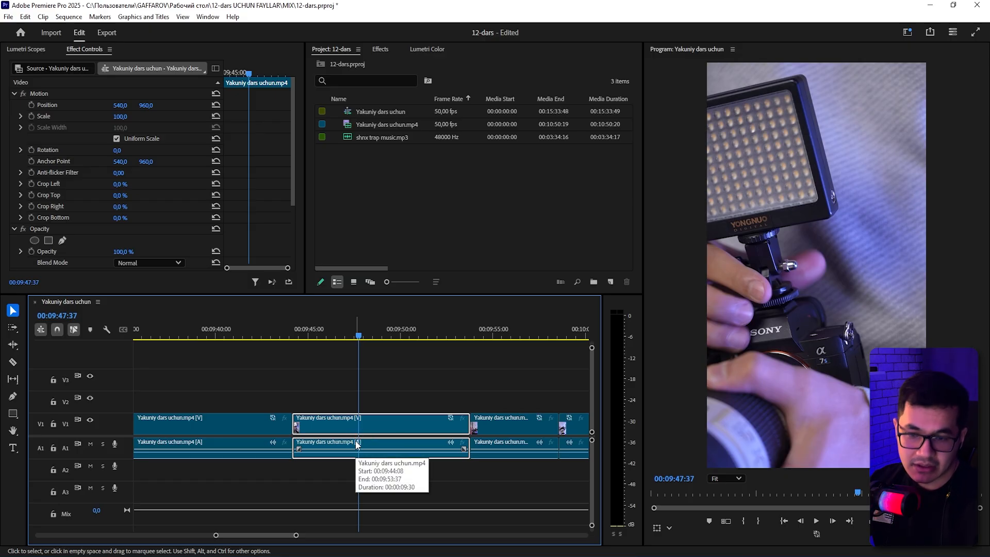
{"action": "left_click", "coordinate": [478, 376]}
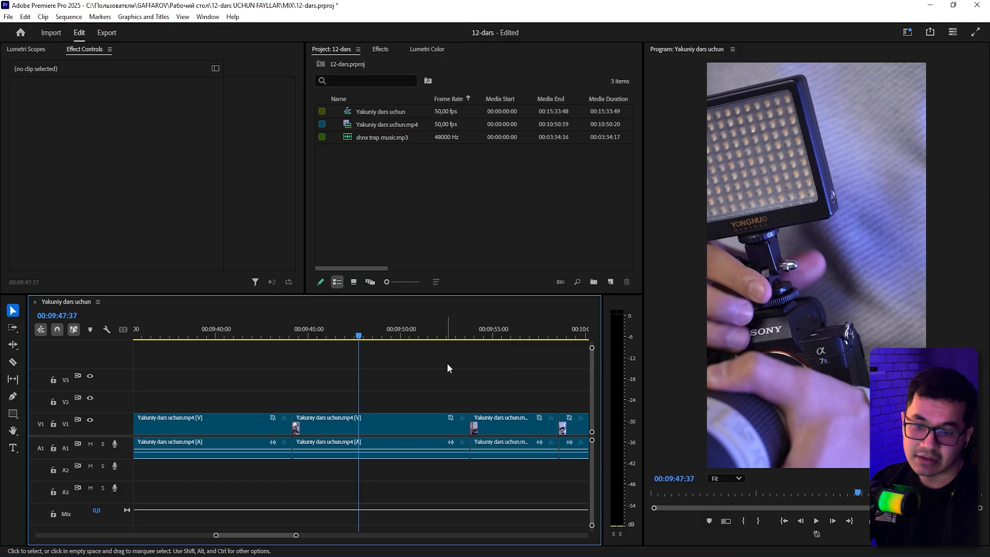
{"action": "left_click_drag", "start_coordinate": [509, 380], "coordinate": [240, 439]}
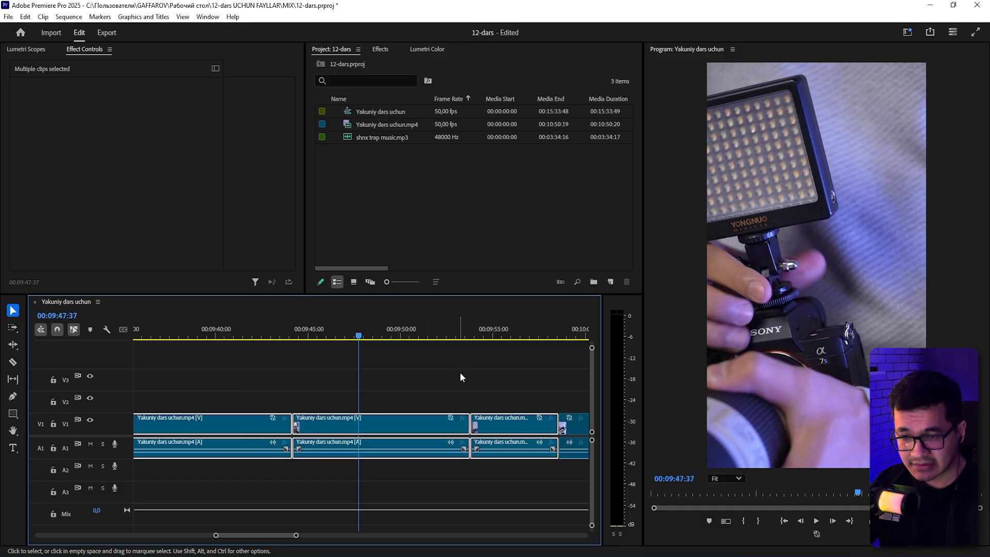
{"action": "left_click_drag", "start_coordinate": [519, 385], "coordinate": [245, 433]}
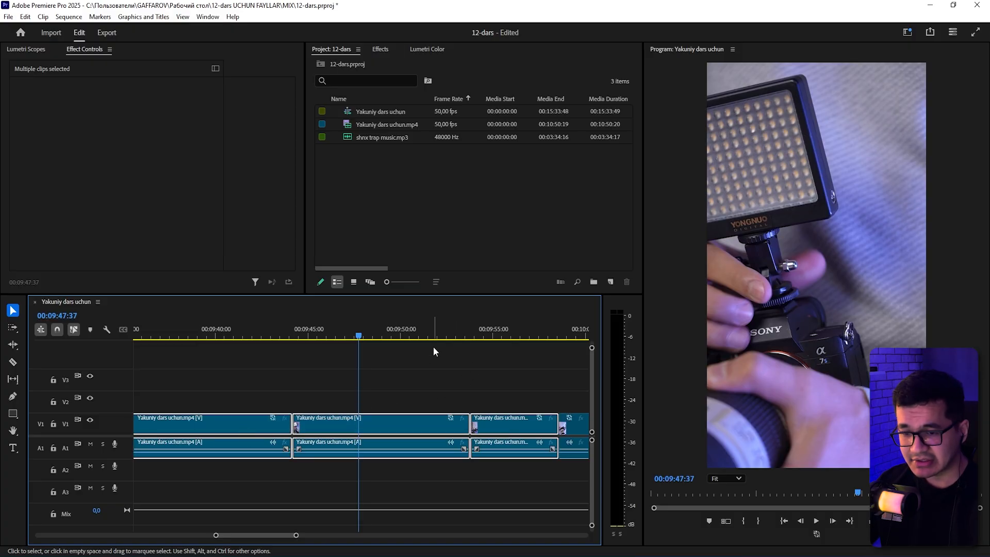
{"action": "left_click_drag", "start_coordinate": [433, 347], "coordinate": [379, 433]}
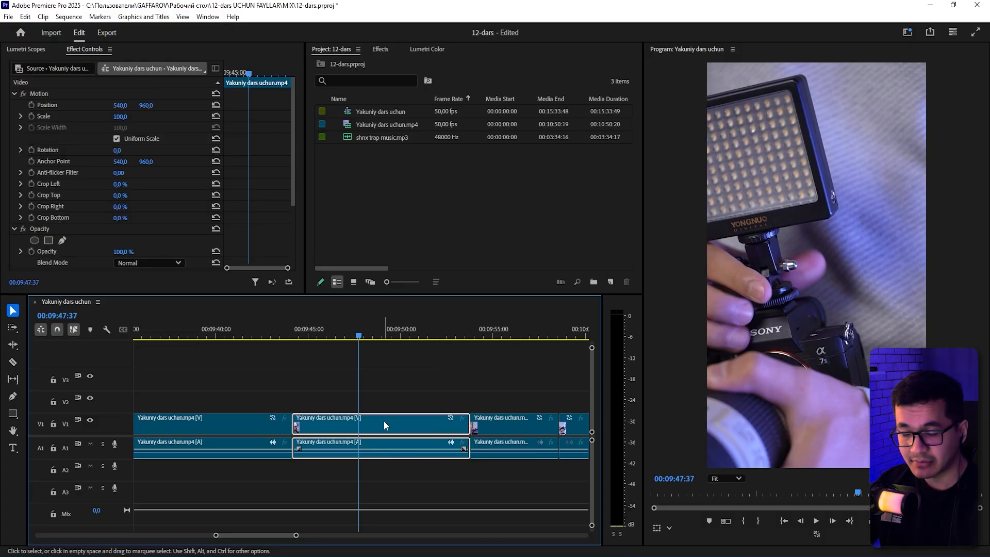
{"action": "left_click_drag", "start_coordinate": [412, 380], "coordinate": [383, 434]}
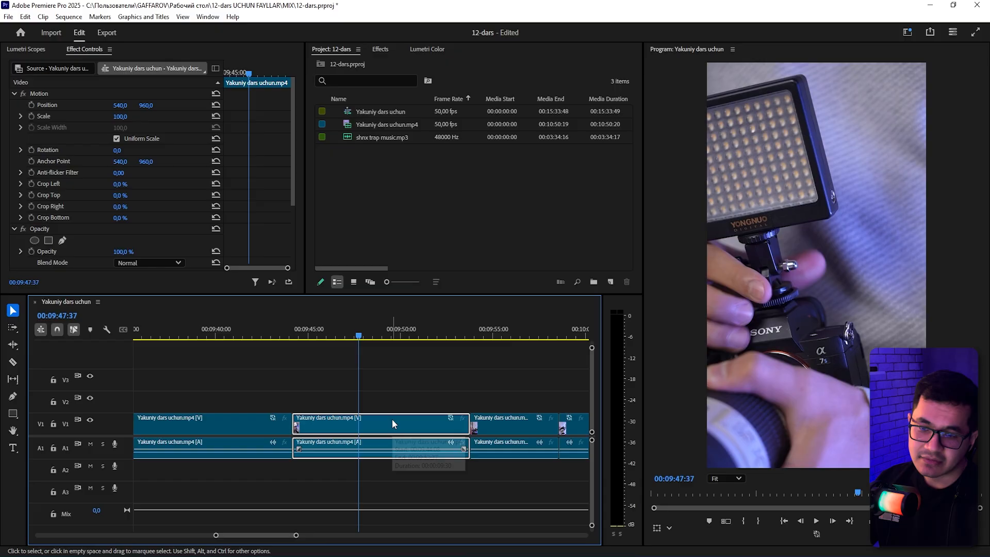
{"action": "right_click", "coordinate": [392, 420]}
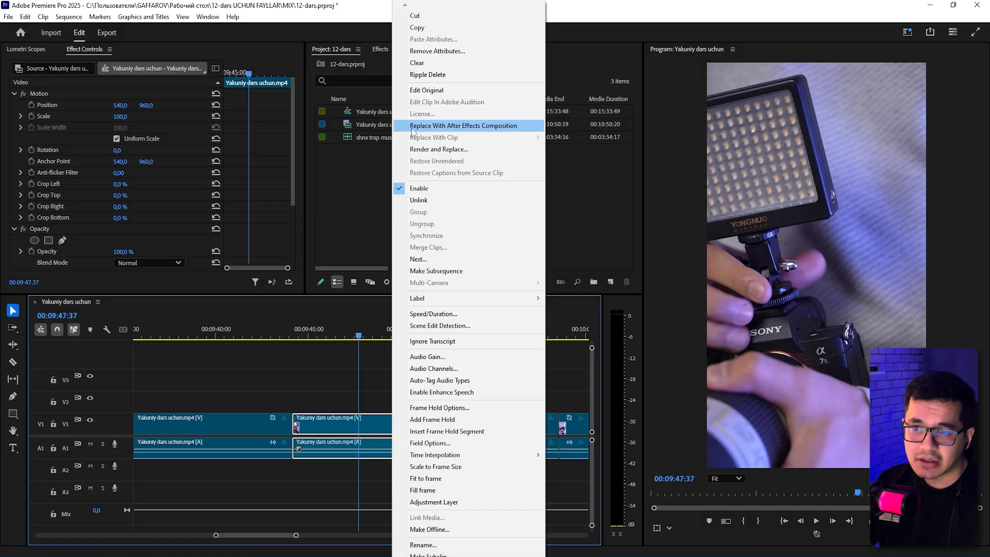
{"action": "left_click", "coordinate": [509, 125]}
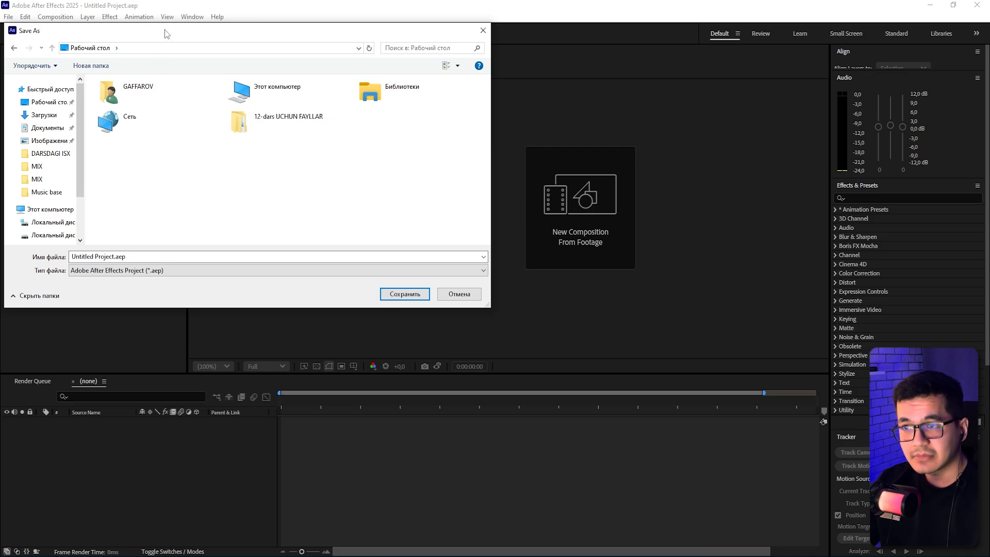
In the Save As dialog, open the 12-dars UCHUN FAYLLAR folder and delete its empty Новая папка folder.
{"action": "mouse_move", "coordinate": [165, 31]}
{"action": "left_mouse_down"}
{"action": "mouse_move", "coordinate": [287, 122]}
{"action": "mouse_move", "coordinate": [338, 204]}
{"action": "mouse_move", "coordinate": [319, 155]}
{"action": "left_mouse_up"}
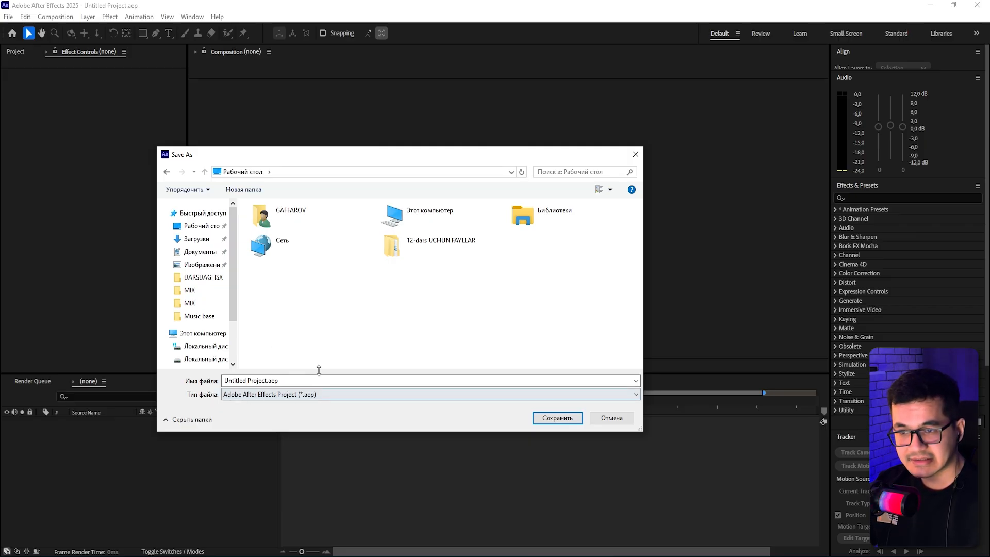
{"action": "left_click", "coordinate": [407, 253]}
{"action": "double_click", "coordinate": [407, 252]}
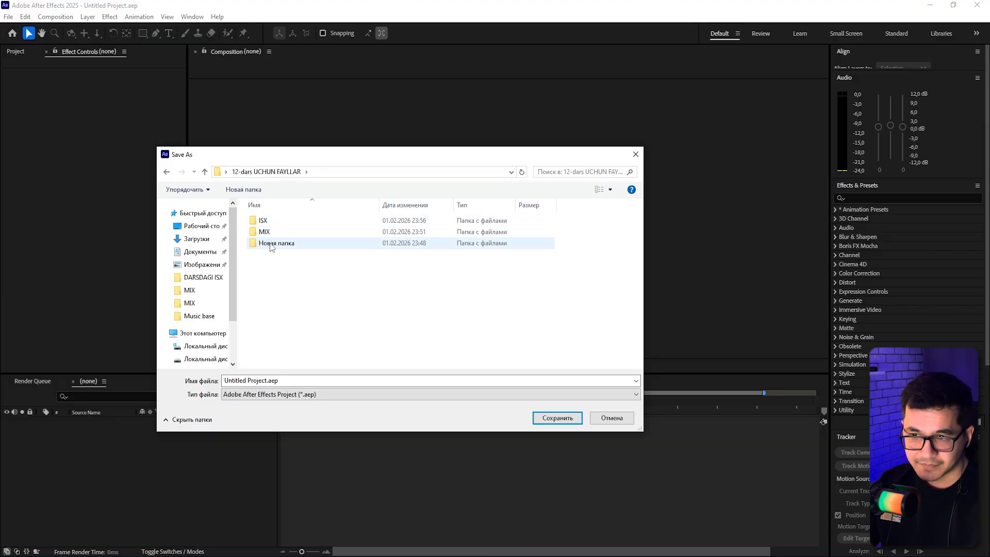
{"action": "right_click", "coordinate": [272, 246]}
{"action": "left_click", "coordinate": [322, 521]}
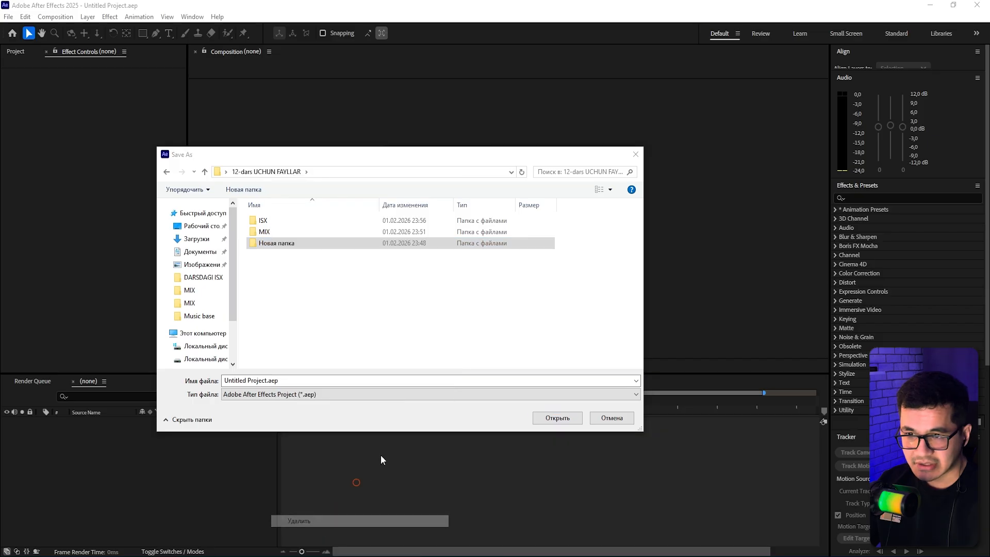
{"action": "right_click", "coordinate": [282, 263]}
{"action": "left_click", "coordinate": [304, 307]}
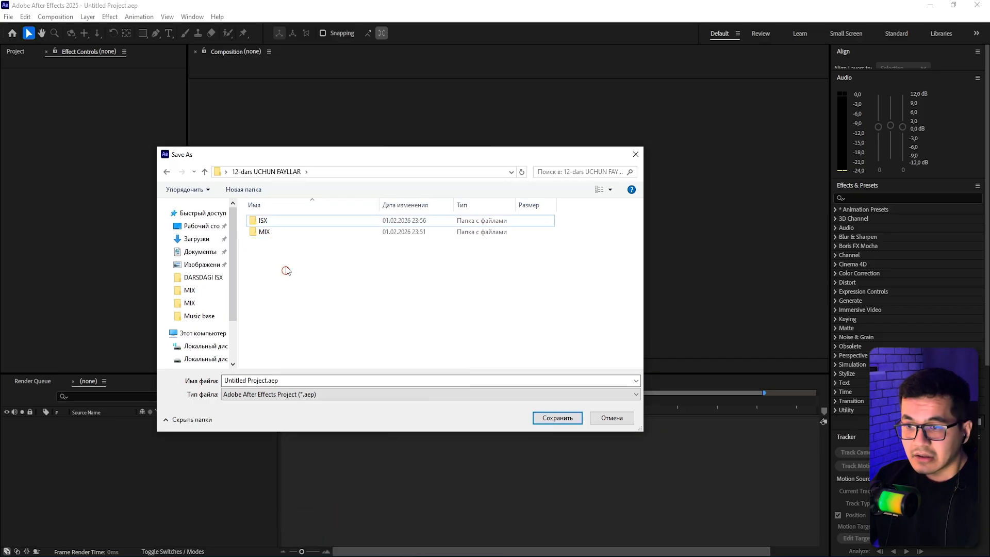
{"action": "double_click", "coordinate": [264, 231]}
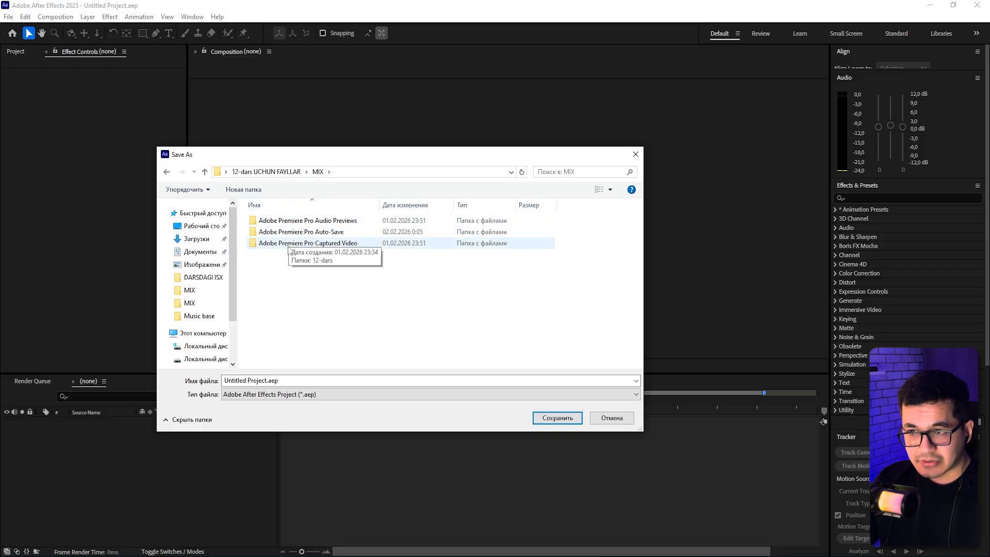
{"action": "left_click", "coordinate": [166, 172]}
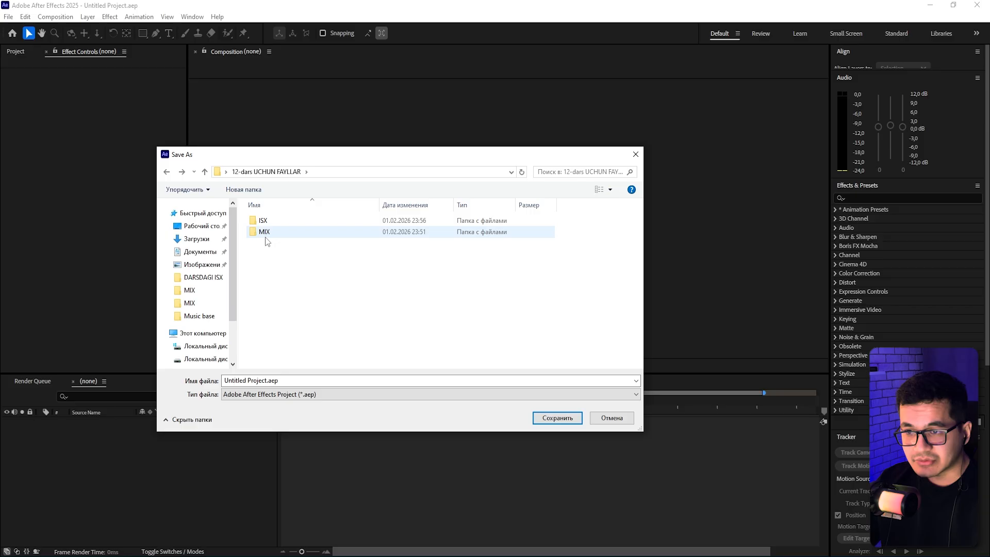
Create a new folder named After MIX inside the 12-dars UCHUN FAYLLAR folder.
{"action": "right_click", "coordinate": [264, 257]}
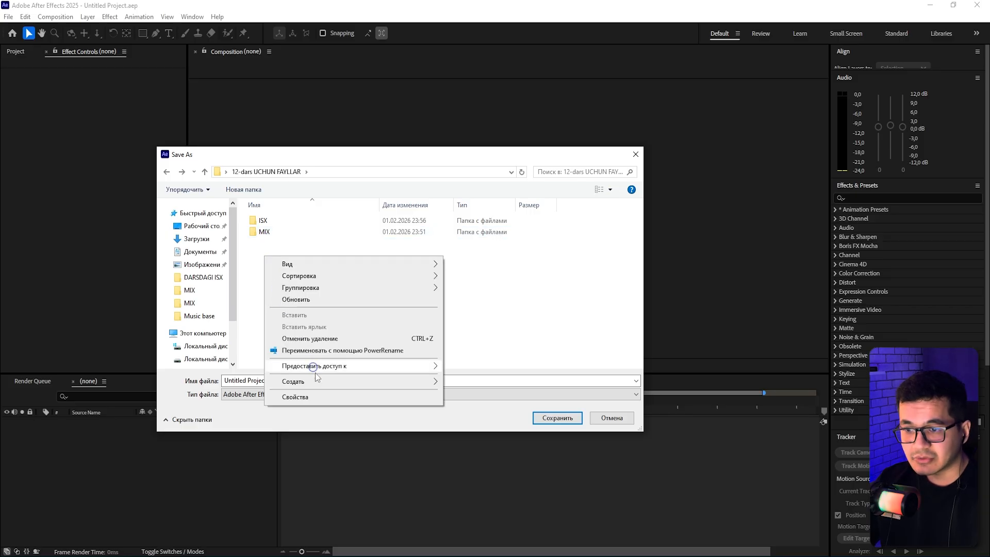
{"action": "mouse_move", "coordinate": [320, 381]}
{"action": "left_click", "coordinate": [454, 383]}
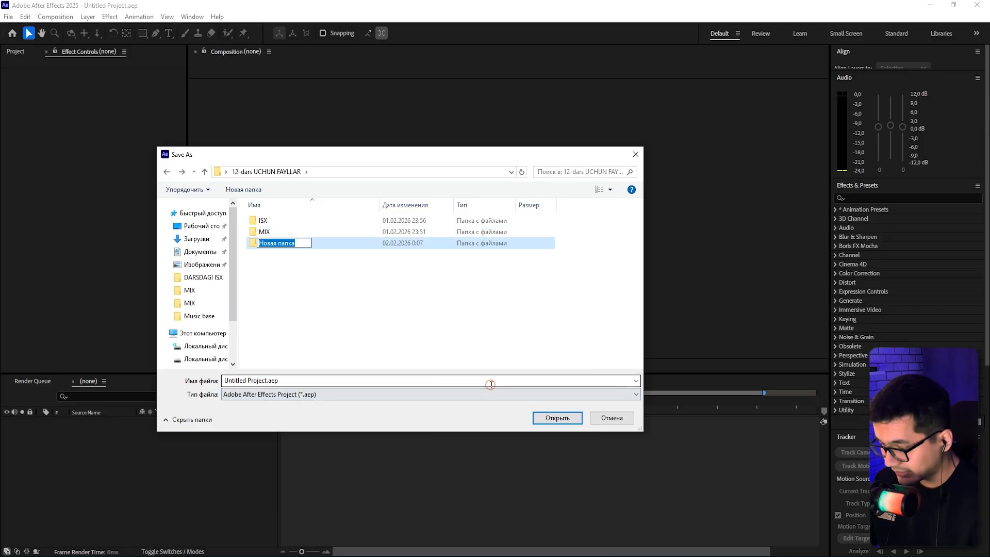
{"action": "type", "text": "Af"}
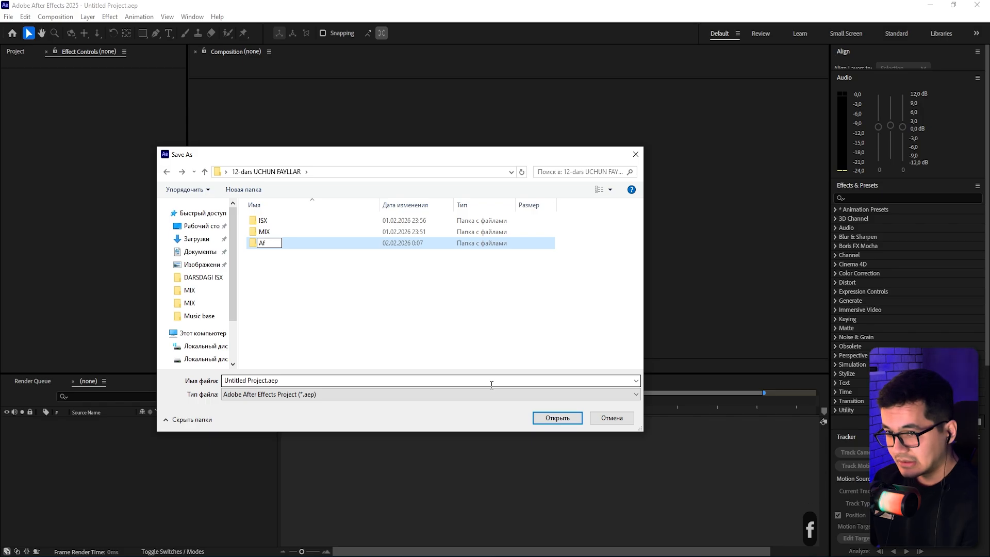
{"action": "type", "text": "ter MIX"}
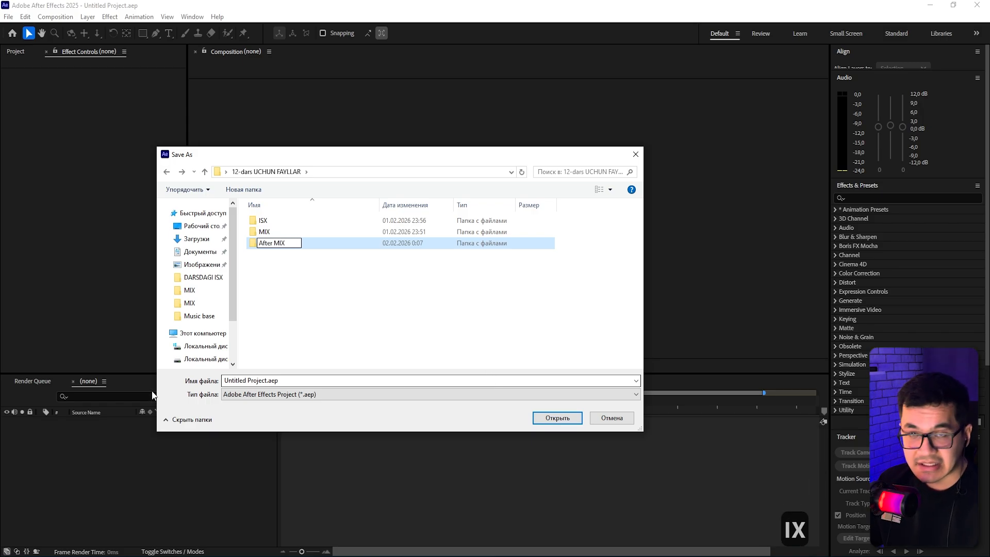
{"action": "left_click", "coordinate": [354, 293]}
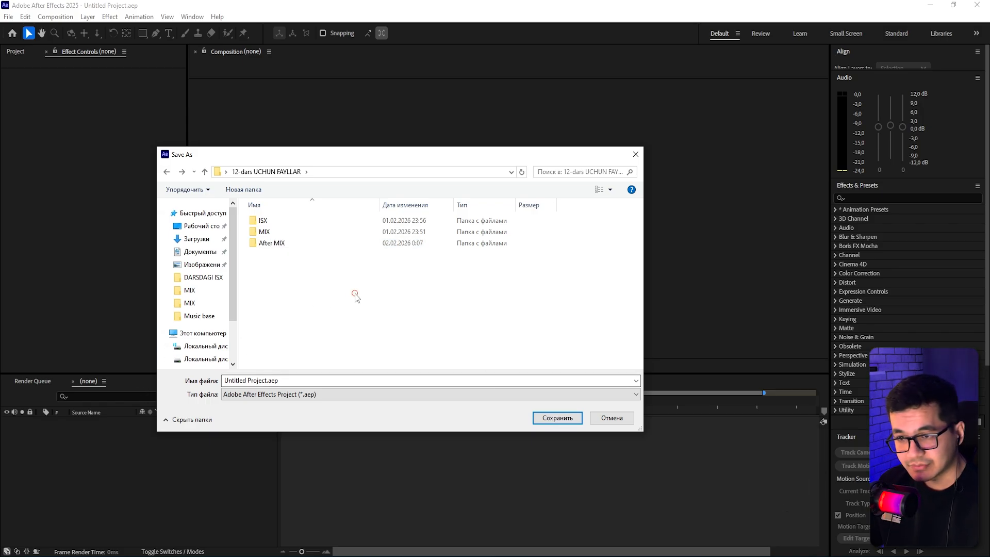
Open the After MIX folder and save the After Effects project there as 1.
{"action": "left_click", "coordinate": [268, 232]}
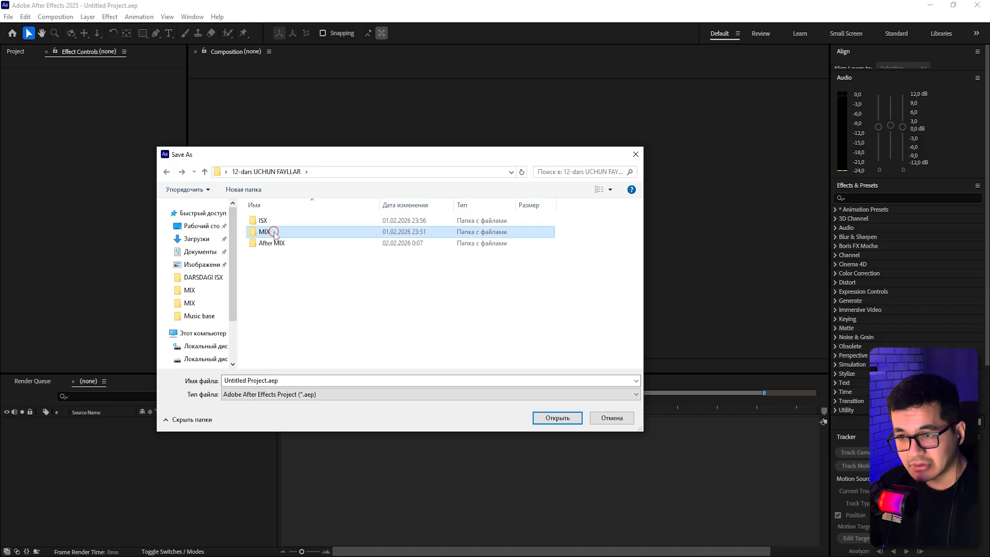
{"action": "left_click", "coordinate": [269, 244]}
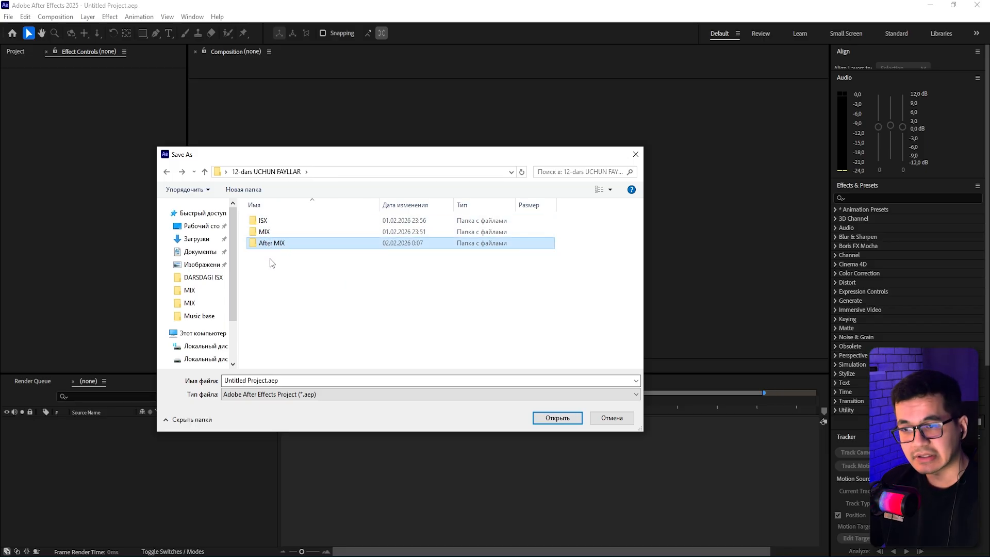
{"action": "double_click", "coordinate": [273, 244]}
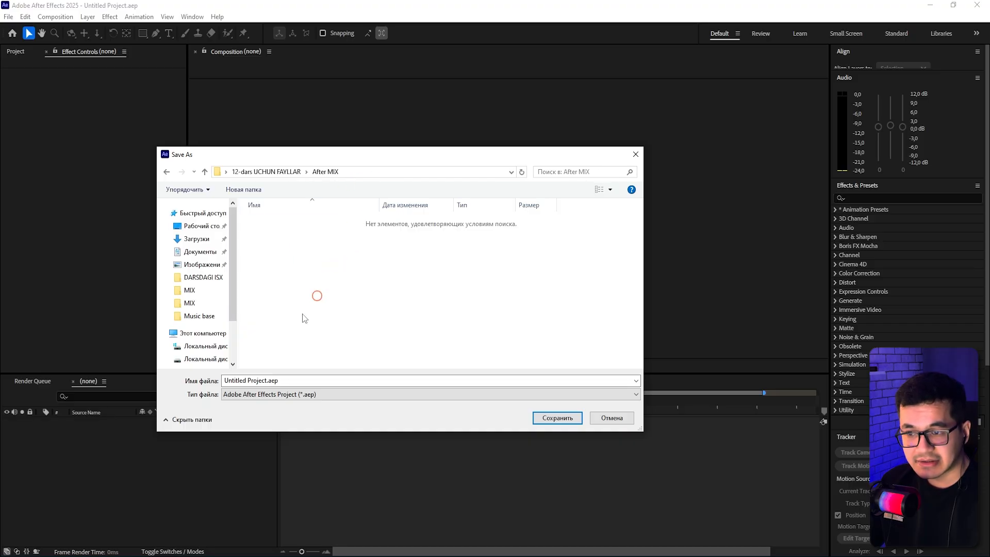
{"action": "triple_click", "coordinate": [292, 377]}
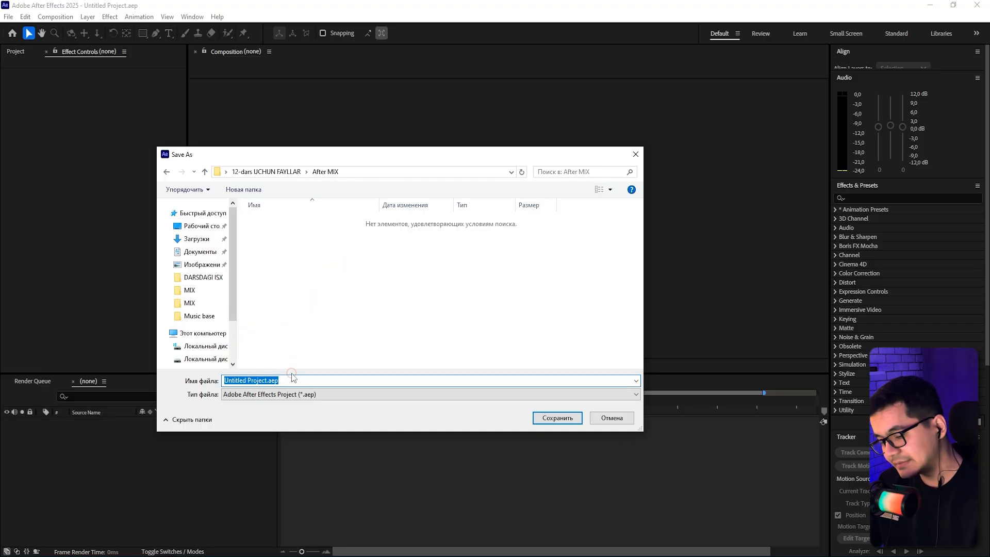
{"action": "type", "text": "1"}
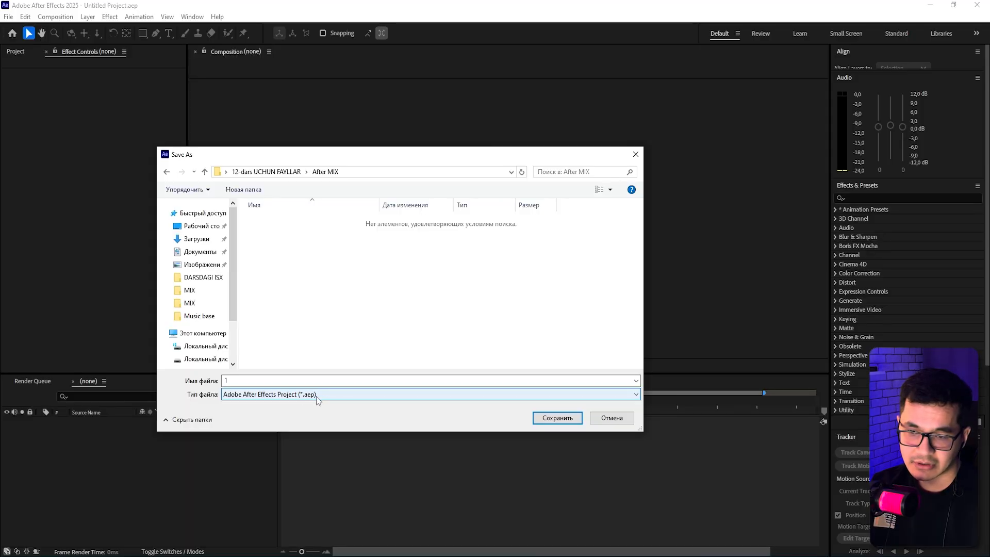
{"action": "left_click", "coordinate": [556, 418]}
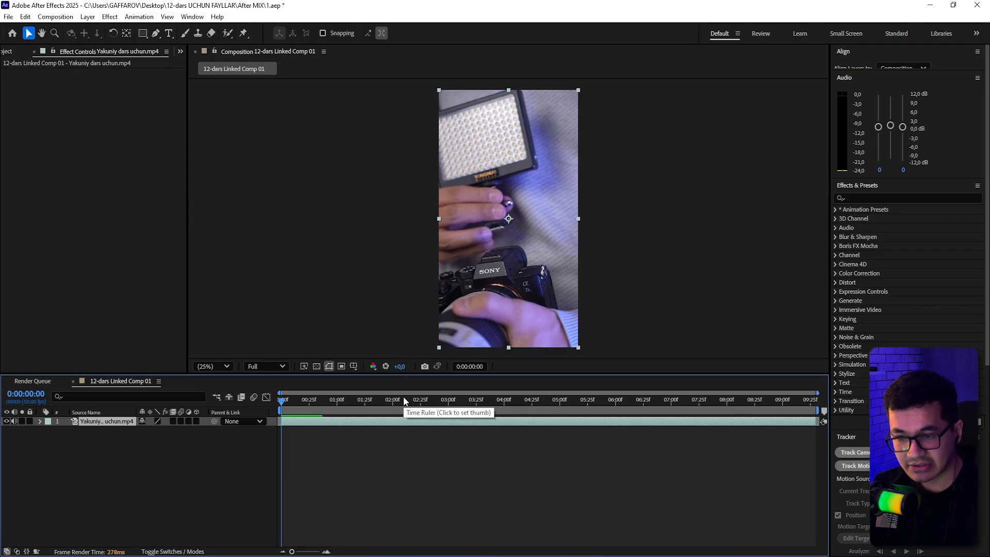
Switch to Premiere Pro to inspect the linked composition clip on the timeline, then return to After Effects.
{"action": "left_click", "coordinate": [139, 555]}
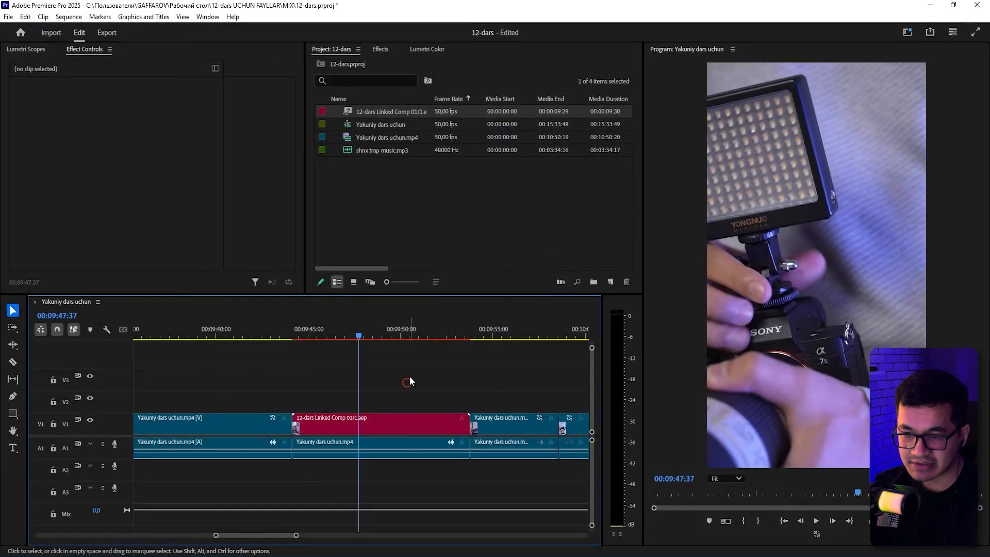
{"action": "left_click_drag", "start_coordinate": [413, 377], "coordinate": [361, 422]}
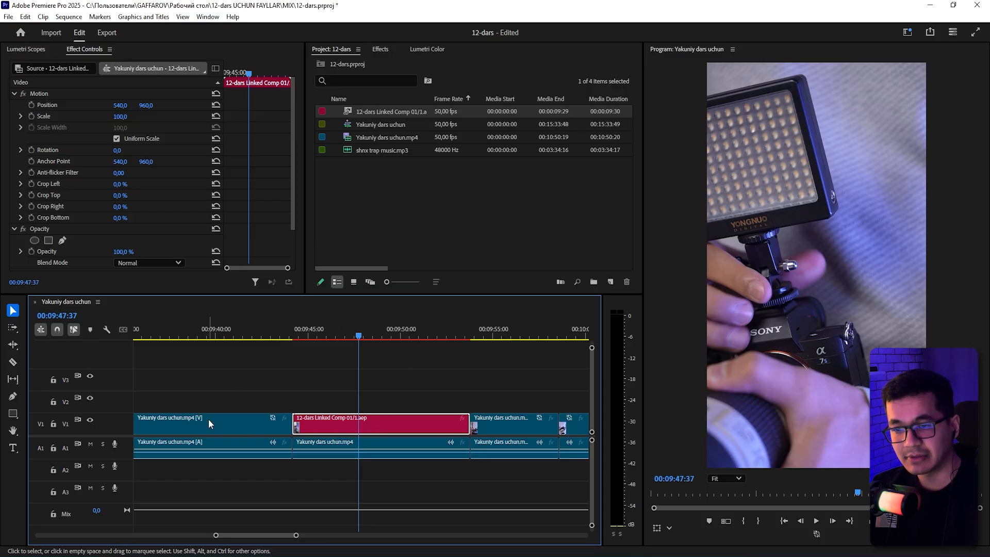
{"action": "left_click", "coordinate": [397, 391]}
{"action": "left_click", "coordinate": [165, 554]}
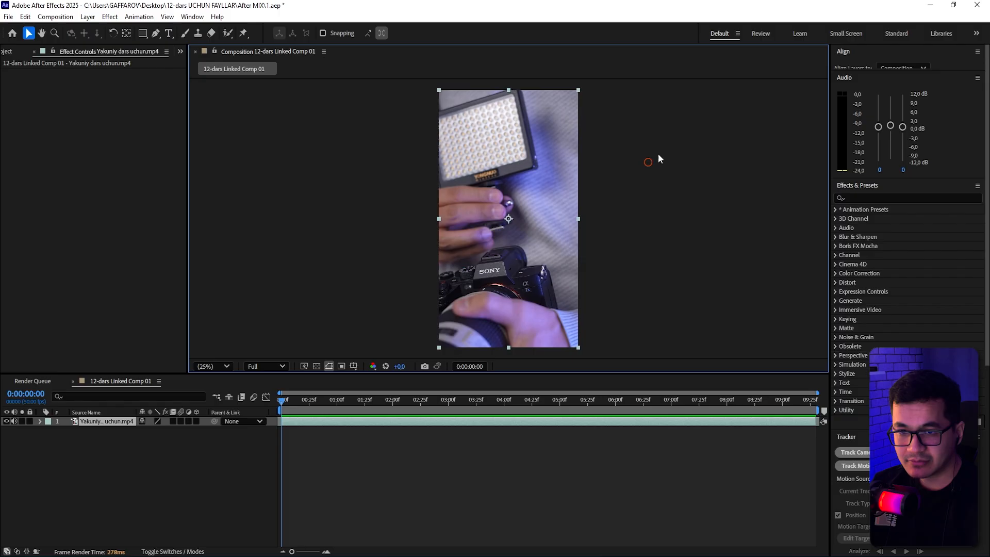
Draw an ellipse shape over the camera in the composition with the Ellipse tool and save the project.
{"action": "left_click", "coordinate": [658, 157]}
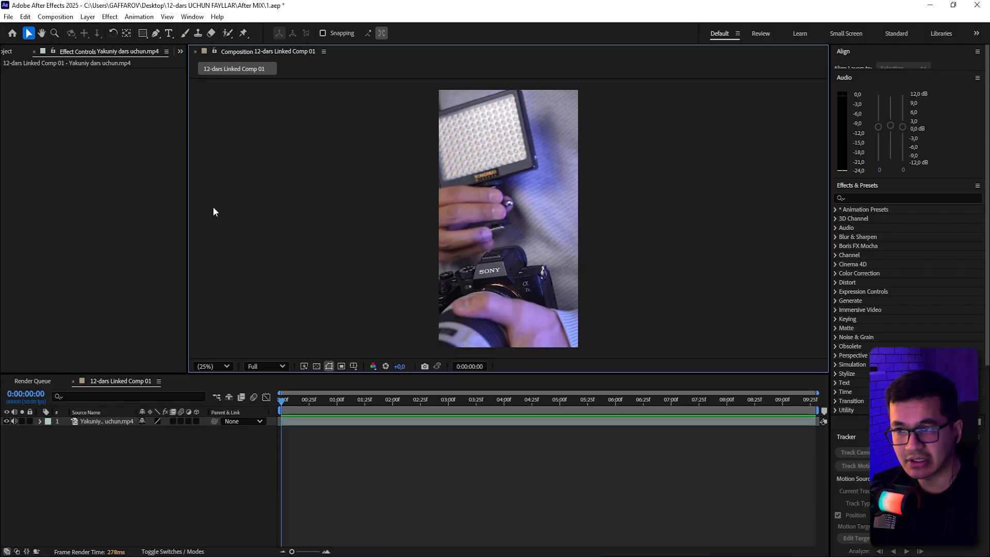
{"action": "left_click_drag", "start_coordinate": [144, 34], "coordinate": [181, 58]}
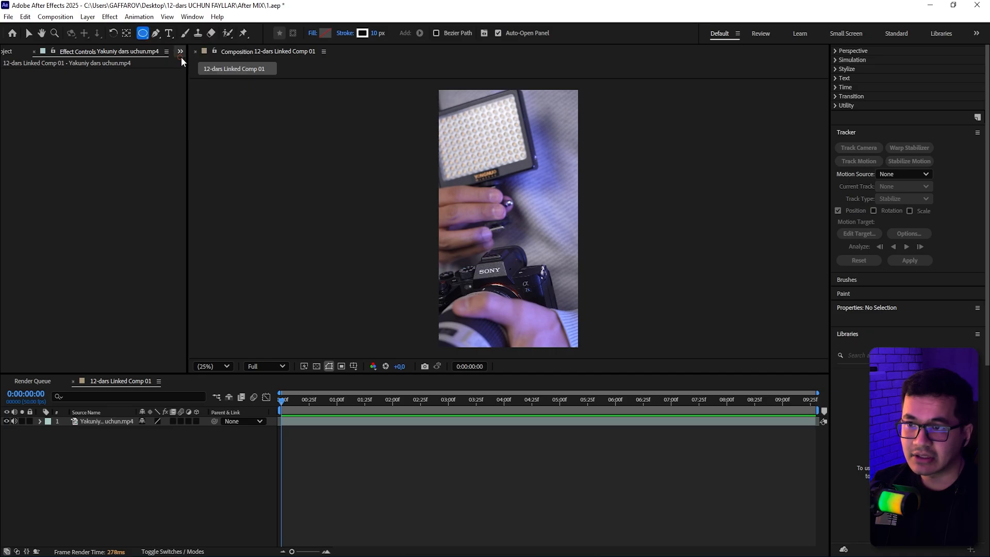
{"action": "left_click_drag", "start_coordinate": [478, 181], "coordinate": [537, 274]}
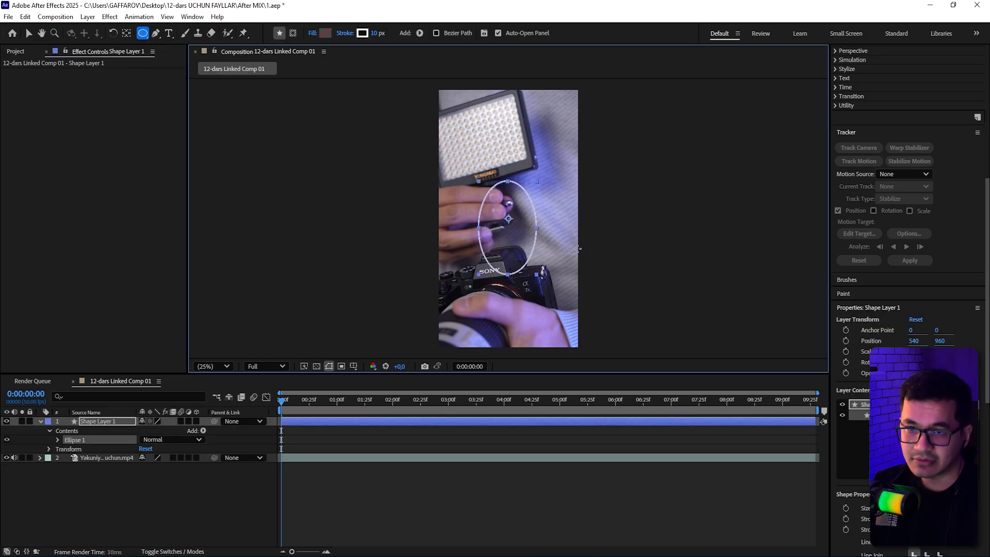
{"action": "mouse_move", "coordinate": [578, 249]}
{"action": "left_mouse_down"}
{"action": "mouse_move", "coordinate": [562, 240]}
{"action": "mouse_move", "coordinate": [563, 260]}
{"action": "left_mouse_up"}
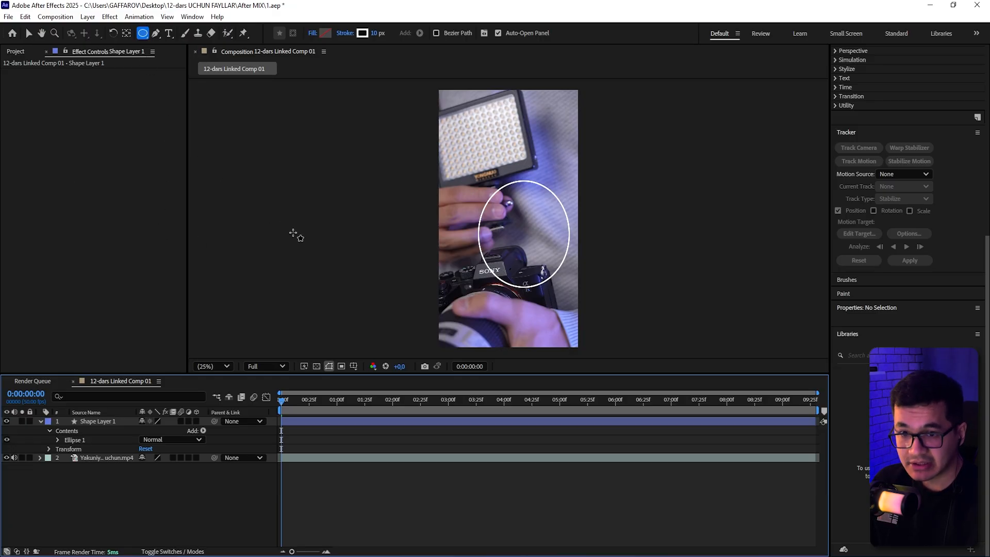
{"action": "key", "text": "ctrl+s"}
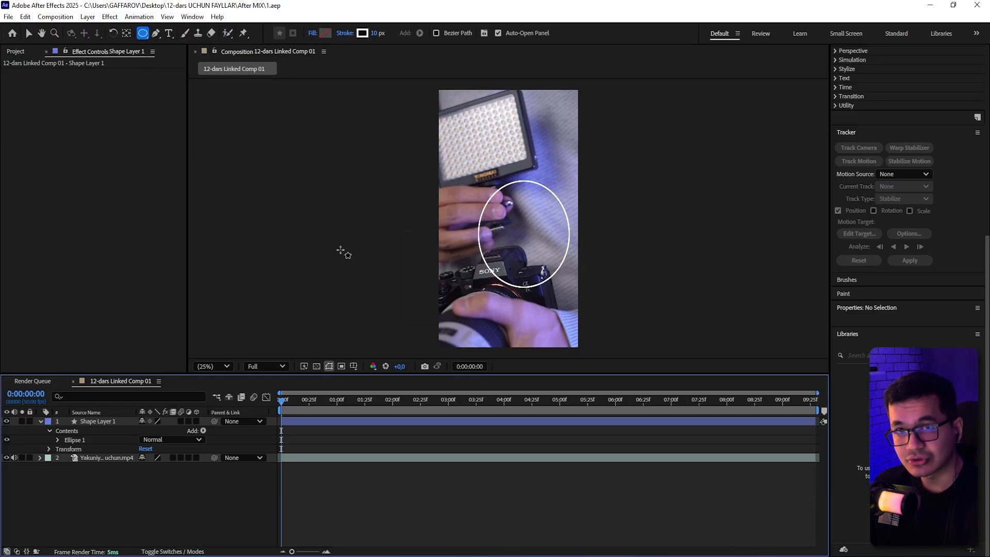
Scrub through the linked composition clip in Premiere Pro to preview the ellipse, switching briefly to After Effects and back.
{"action": "left_click", "coordinate": [206, 539]}
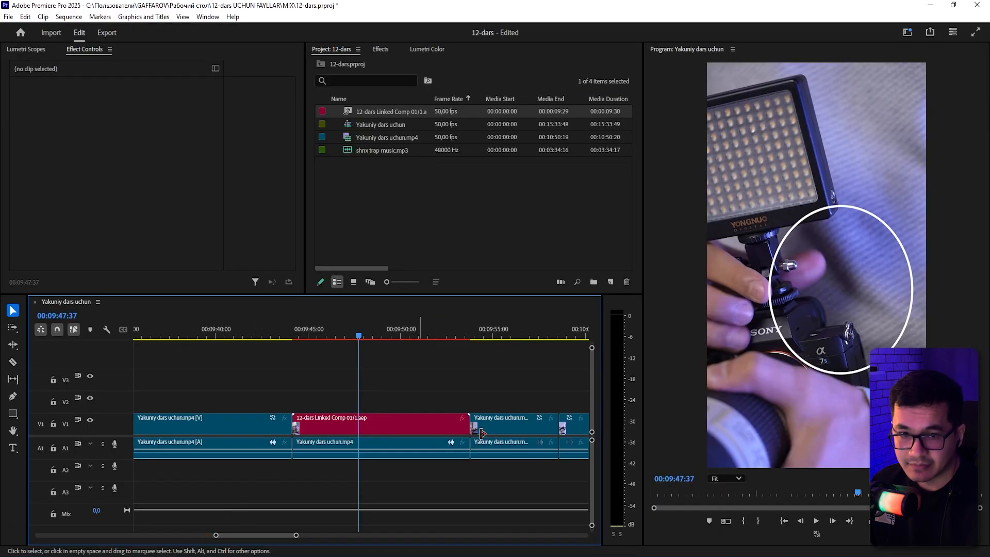
{"action": "left_click", "coordinate": [375, 351]}
{"action": "left_click_drag", "start_coordinate": [321, 335], "coordinate": [390, 354]}
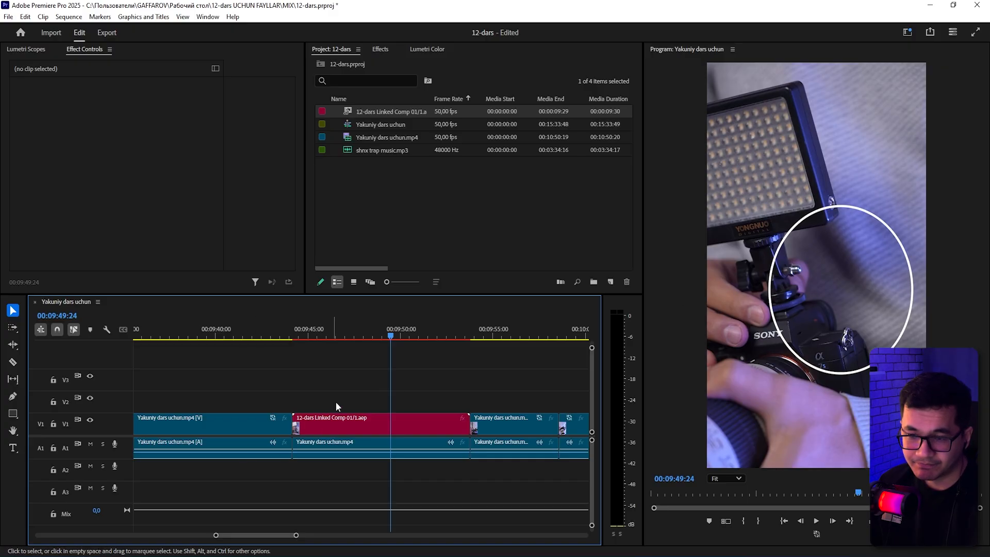
{"action": "key", "text": "alt+Tab"}
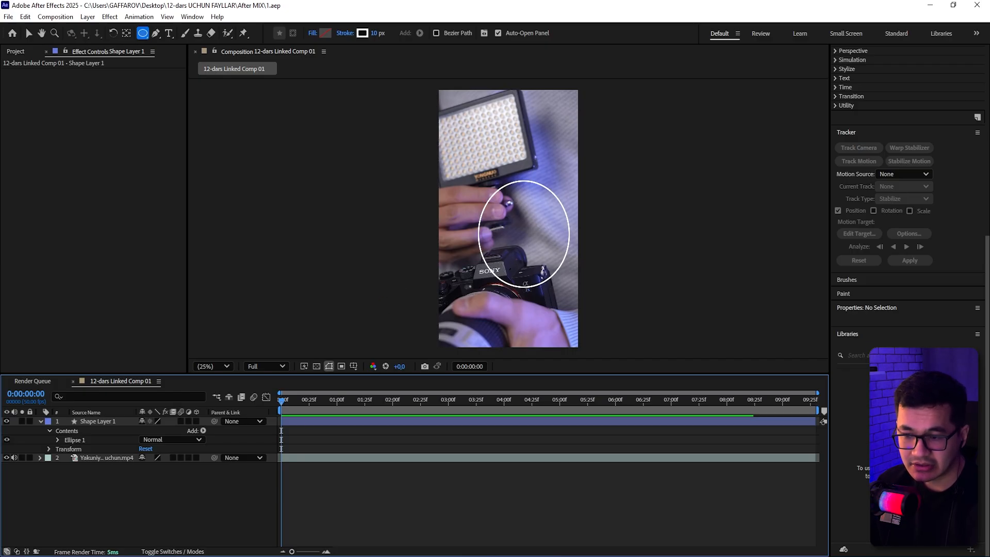
{"action": "left_click", "coordinate": [113, 556]}
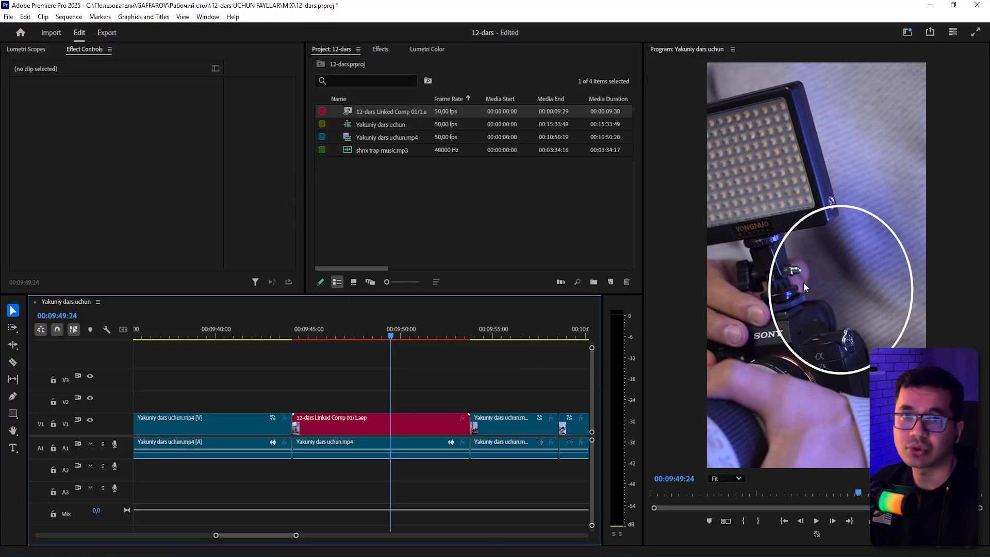
Reveal the linked composition's source project 1.aep in Explorer, select it, and close the Explorer window.
{"action": "left_click", "coordinate": [385, 420]}
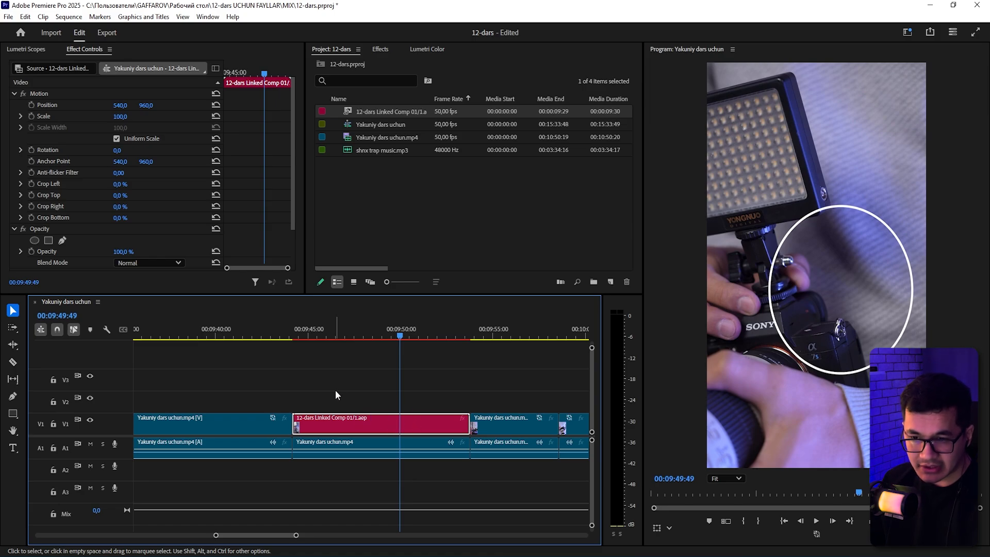
{"action": "left_click", "coordinate": [361, 399]}
{"action": "left_click", "coordinate": [494, 424]}
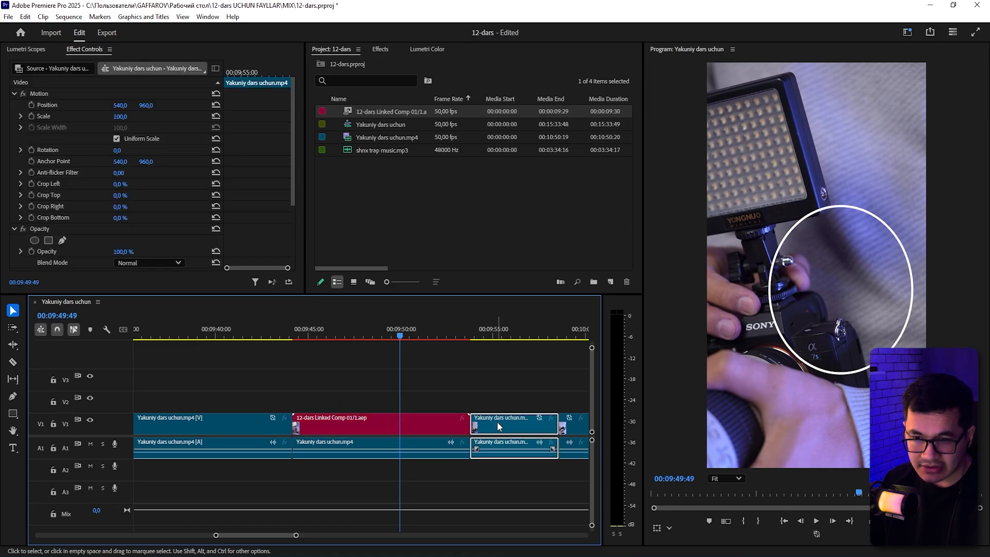
{"action": "right_click", "coordinate": [495, 424]}
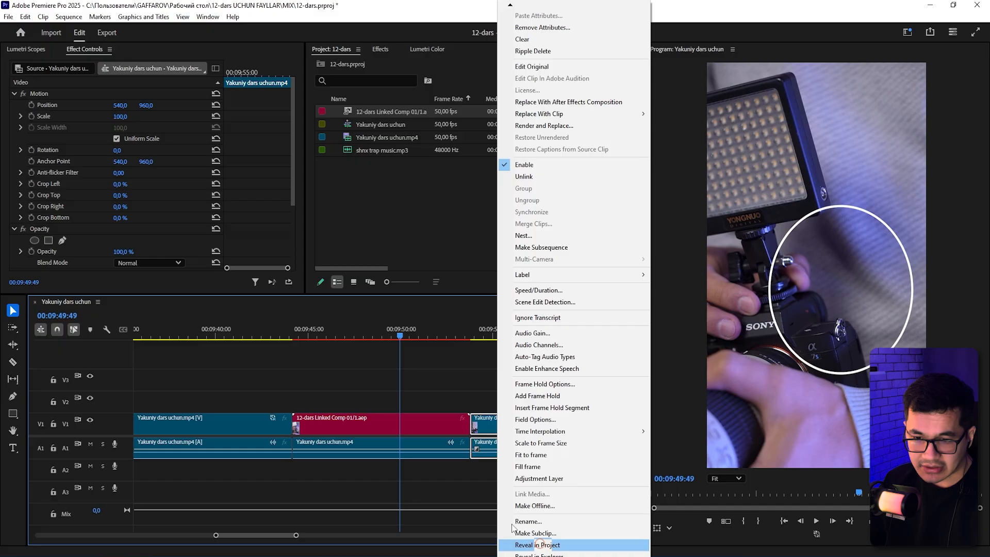
{"action": "left_click_drag", "start_coordinate": [410, 367], "coordinate": [387, 416]}
{"action": "right_click", "coordinate": [386, 416]}
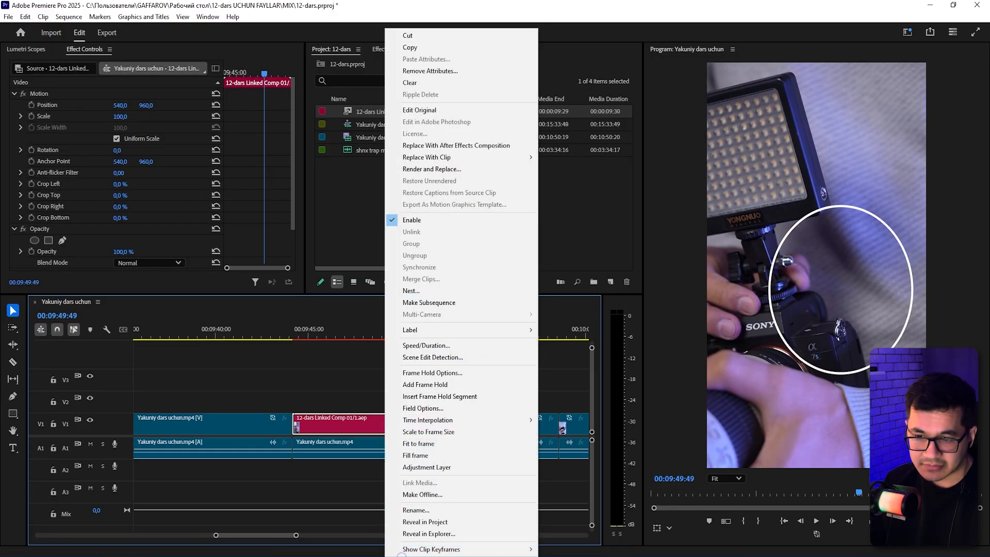
{"action": "left_click", "coordinate": [429, 534]}
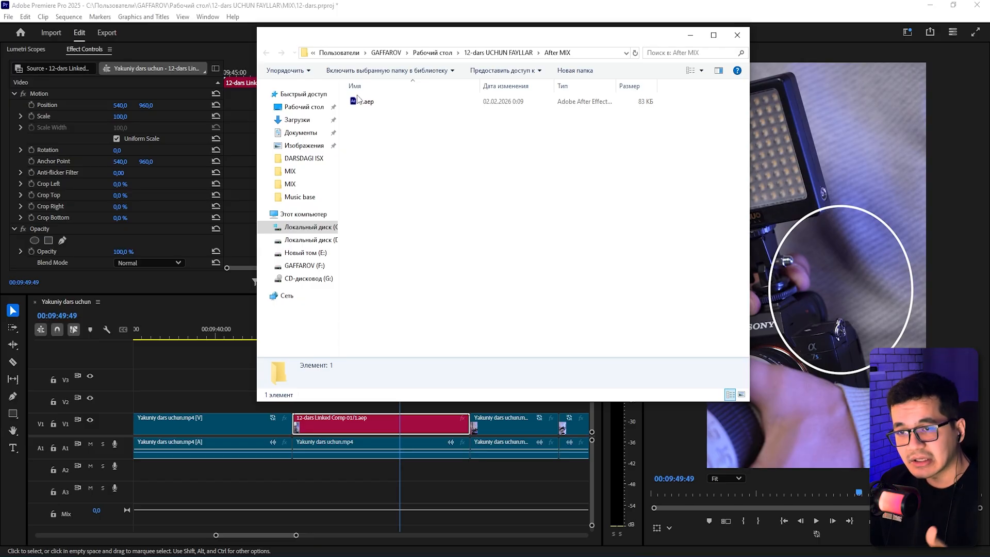
{"action": "double_click", "coordinate": [362, 102]}
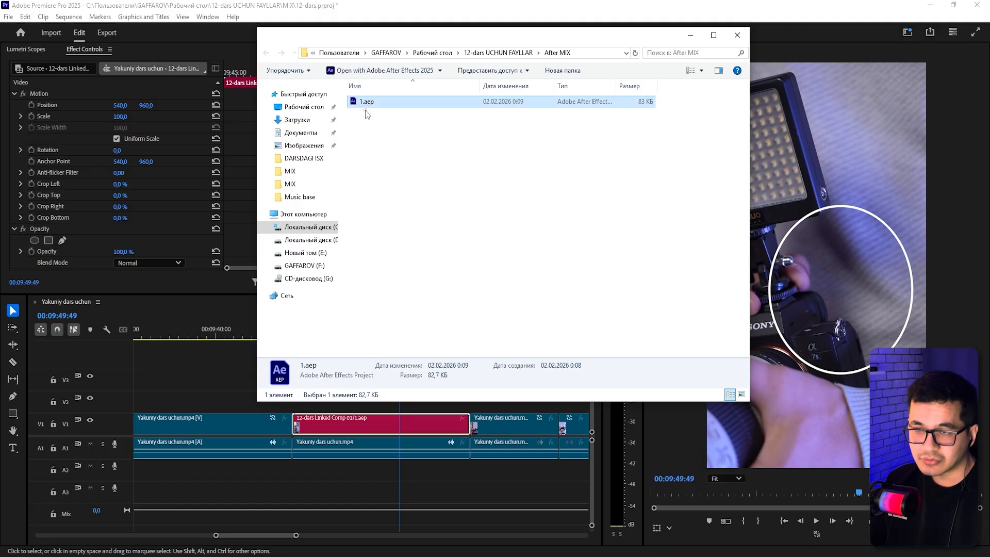
{"action": "left_click", "coordinate": [375, 121]}
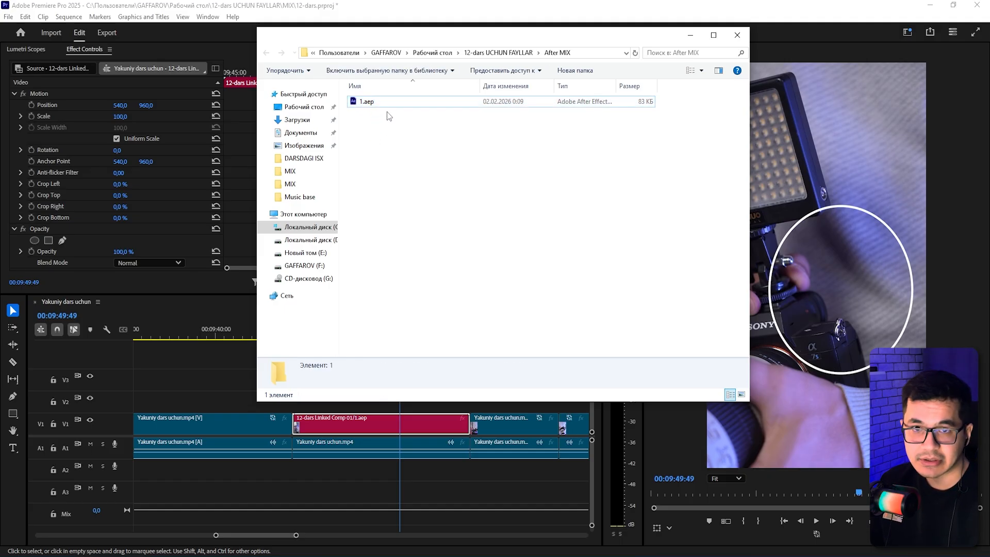
{"action": "left_click", "coordinate": [732, 36]}
Zoom out the timeline and reveal the linked composition's project file 1.aep in Explorer again, opening its file options.
{"action": "left_click", "coordinate": [430, 365]}
{"action": "key", "text": "minus"}
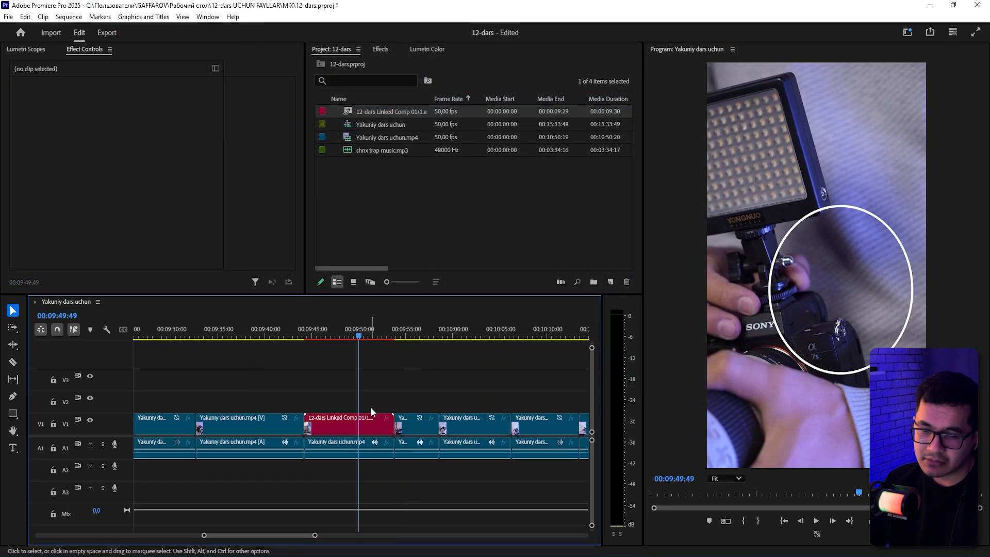
{"action": "left_click_drag", "start_coordinate": [288, 369], "coordinate": [483, 455]}
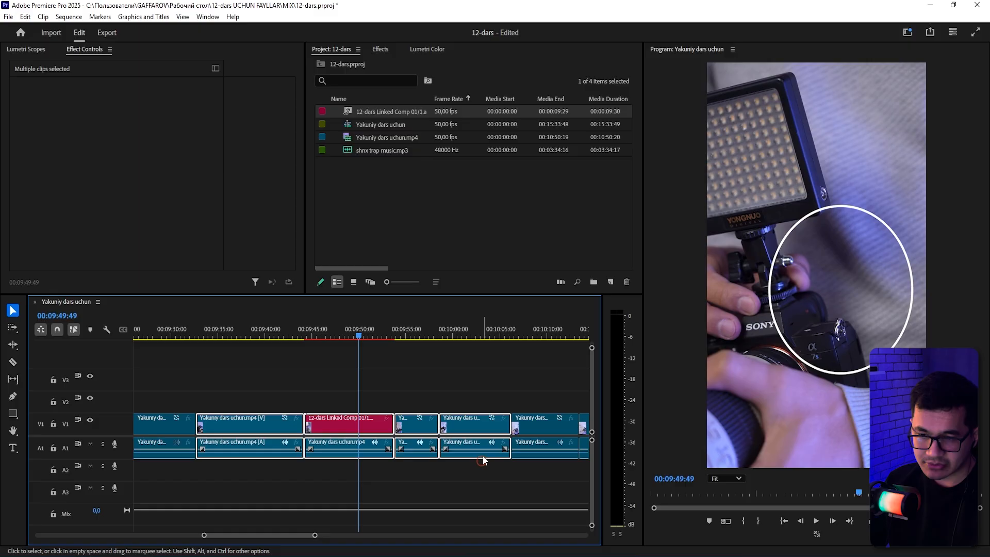
{"action": "left_click", "coordinate": [472, 363]}
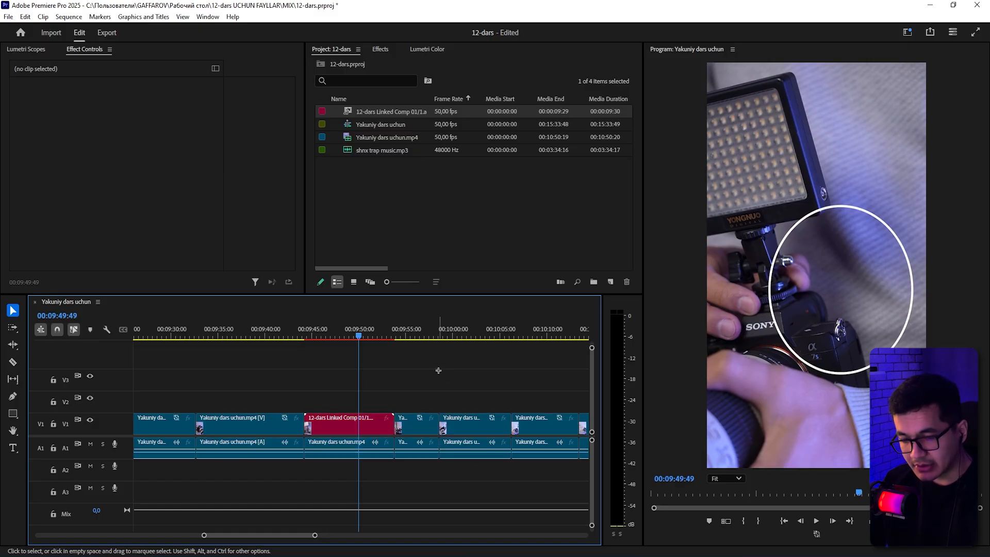
{"action": "right_click", "coordinate": [320, 428]}
{"action": "left_click", "coordinate": [376, 532]}
{"action": "left_click", "coordinate": [398, 214]}
{"action": "left_click", "coordinate": [387, 117]}
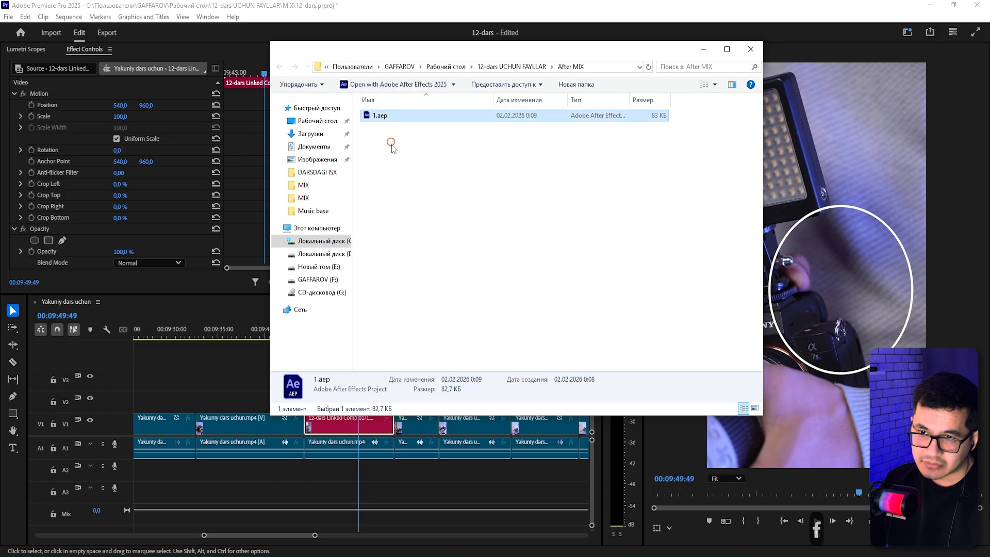
{"action": "right_click", "coordinate": [394, 117]}
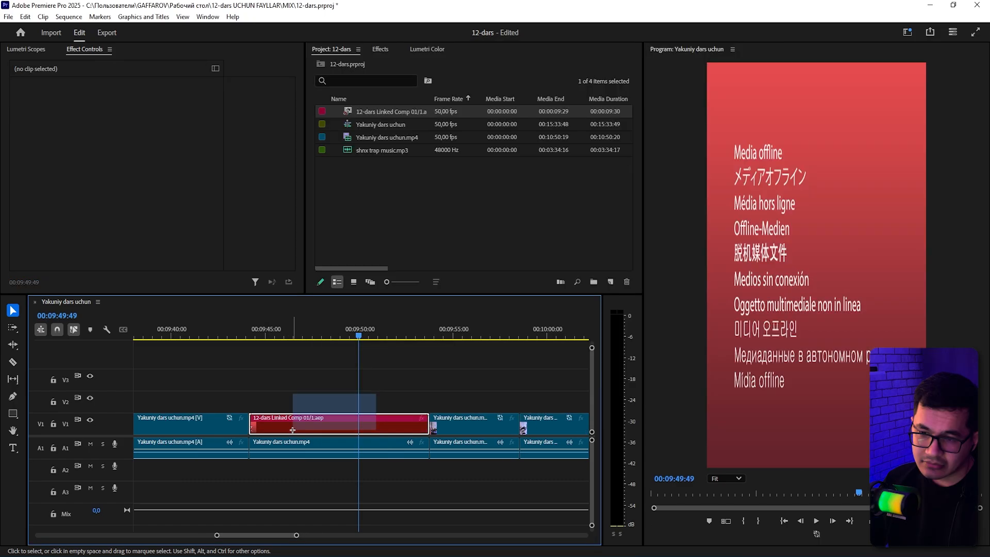
Clear the offline linked composition clip from the timeline and restore the original footage on track V1.
{"action": "left_click_drag", "start_coordinate": [293, 429], "coordinate": [293, 430]}
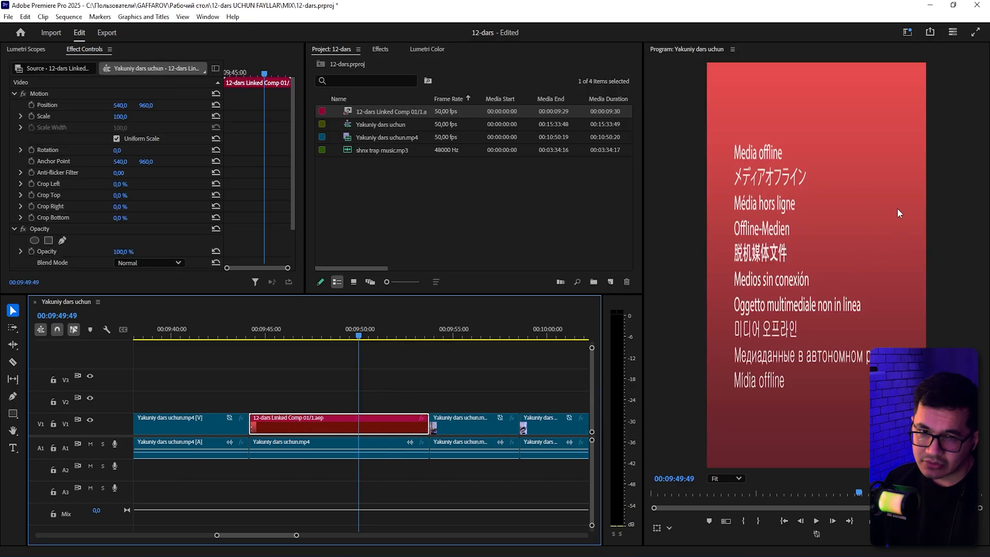
{"action": "mouse_move", "coordinate": [404, 425]}
{"action": "left_mouse_down"}
{"action": "mouse_move", "coordinate": [404, 380]}
{"action": "mouse_move", "coordinate": [346, 381]}
{"action": "mouse_move", "coordinate": [305, 421]}
{"action": "mouse_move", "coordinate": [416, 423]}
{"action": "left_mouse_up"}
{"action": "left_click", "coordinate": [403, 347]}
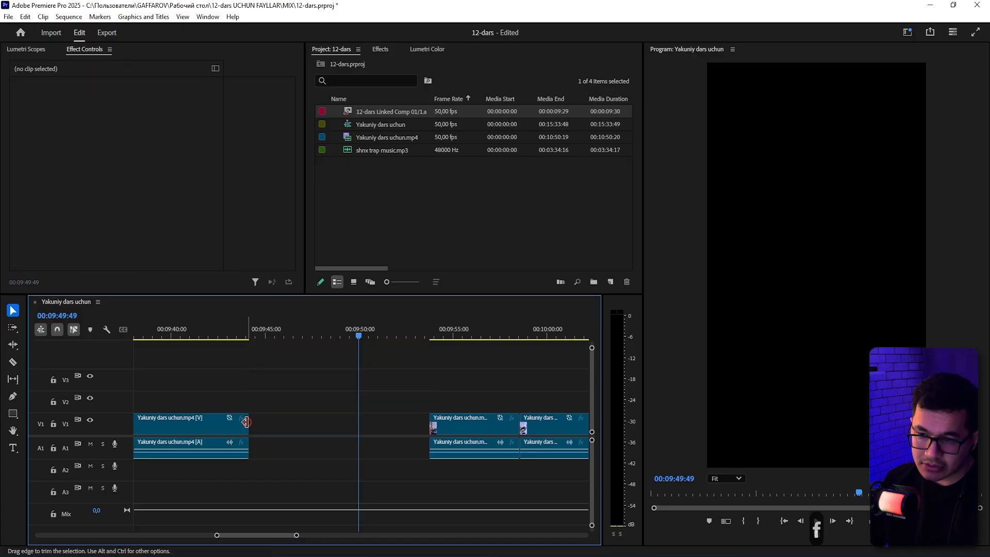
{"action": "left_click_drag", "start_coordinate": [247, 421], "coordinate": [431, 423]}
Split the V1 footage at the former composition's start and duplicate that segment onto track V2.
{"action": "key", "text": "c"}
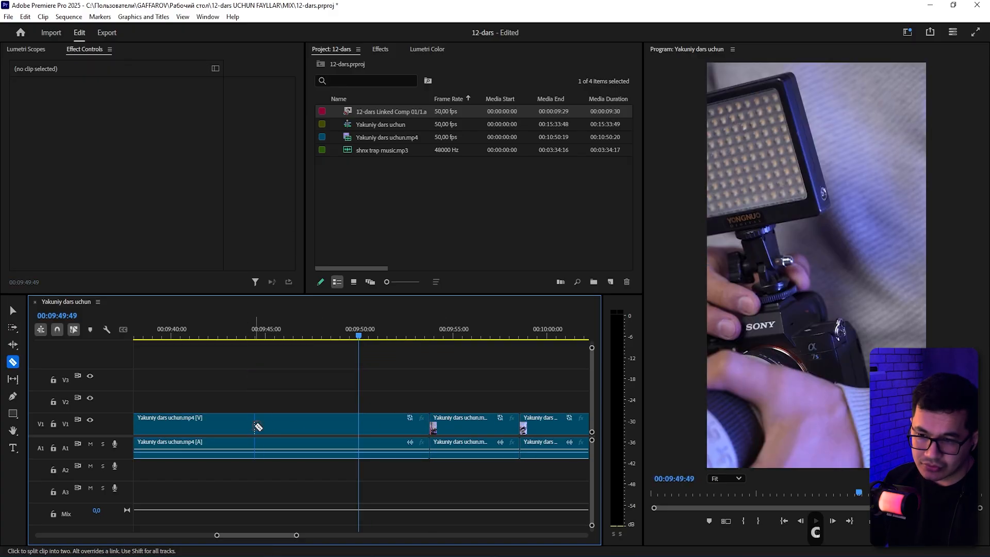
{"action": "left_click", "coordinate": [252, 425]}
{"action": "key", "text": "v"}
{"action": "key", "text": "alt"}
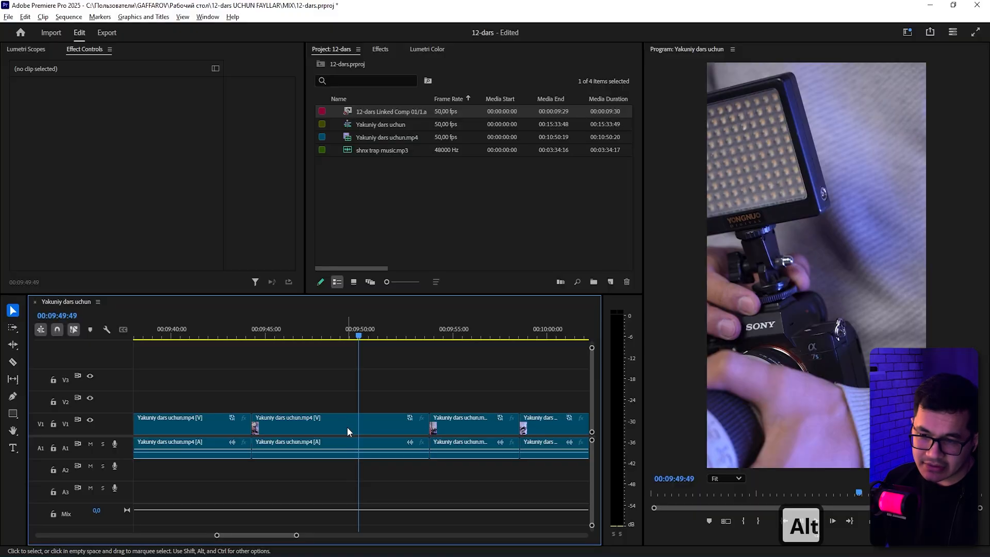
{"action": "left_click_drag", "start_coordinate": [348, 427], "coordinate": [347, 397]}
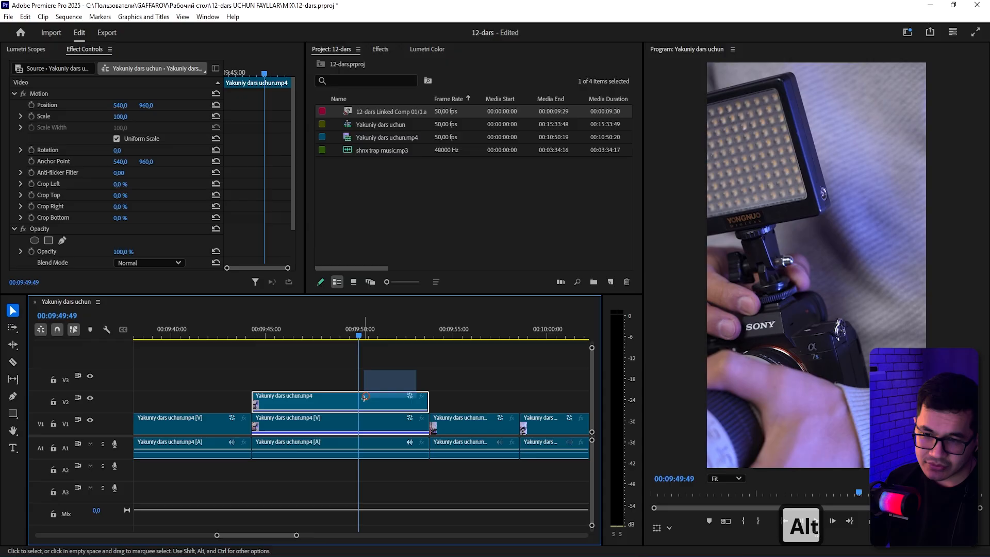
Replace the duplicated V2 segment with a new After Effects composition.
{"action": "right_click", "coordinate": [362, 400]}
{"action": "left_click", "coordinate": [404, 344]}
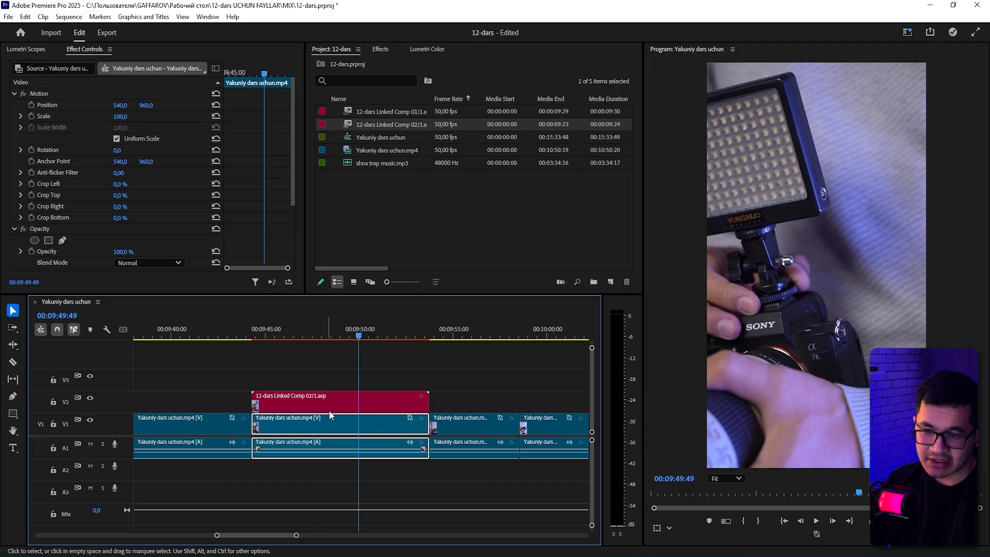
Move the new linked composition clip up to track V3 and select the footage segment beneath it.
{"action": "left_click_drag", "start_coordinate": [300, 389], "coordinate": [196, 401]}
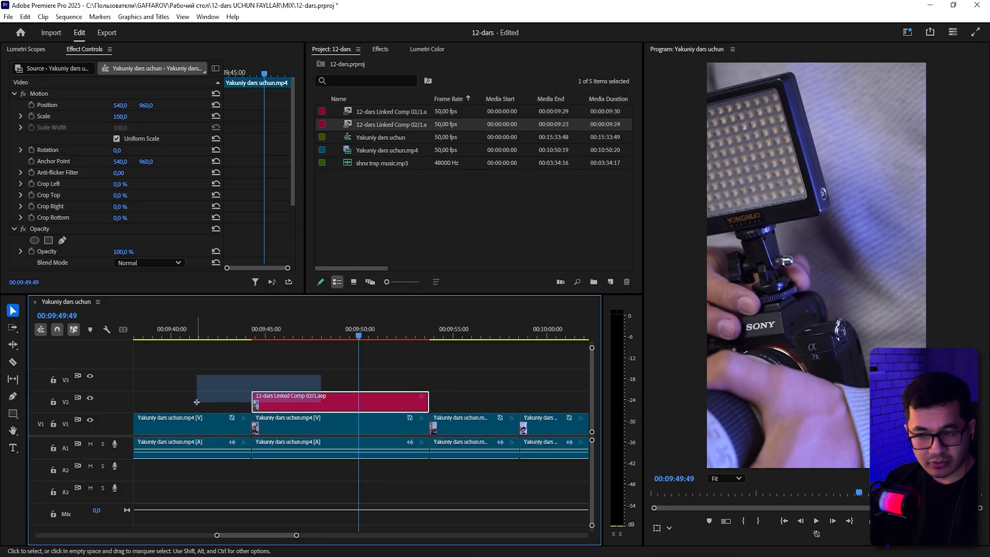
{"action": "left_click_drag", "start_coordinate": [196, 402], "coordinate": [196, 402]}
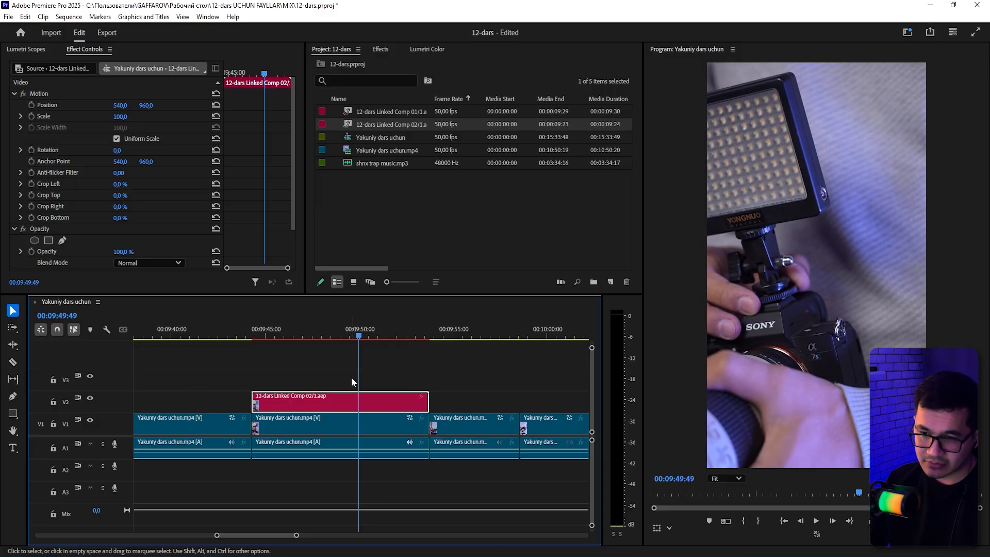
{"action": "left_click_drag", "start_coordinate": [351, 376], "coordinate": [275, 401]}
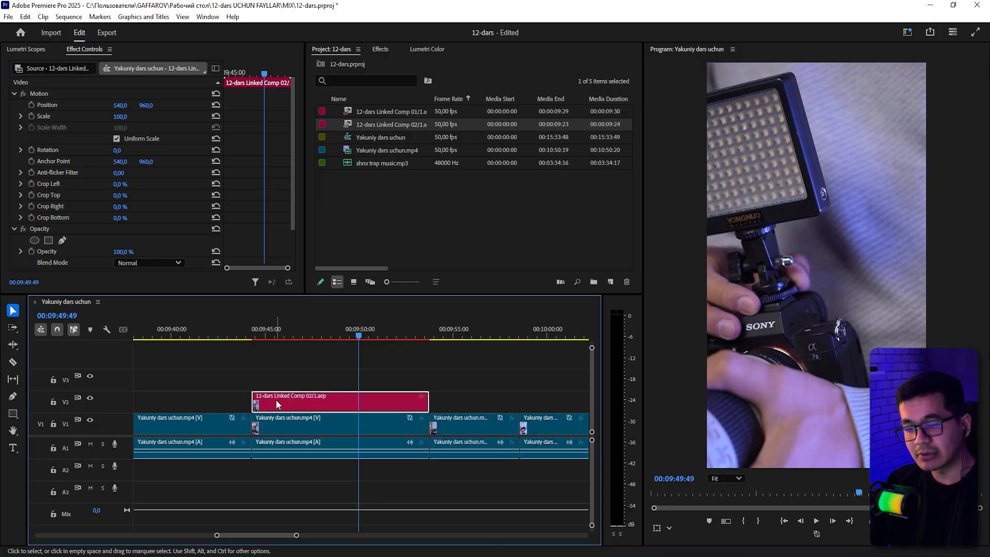
{"action": "left_click_drag", "start_coordinate": [460, 366], "coordinate": [329, 398]}
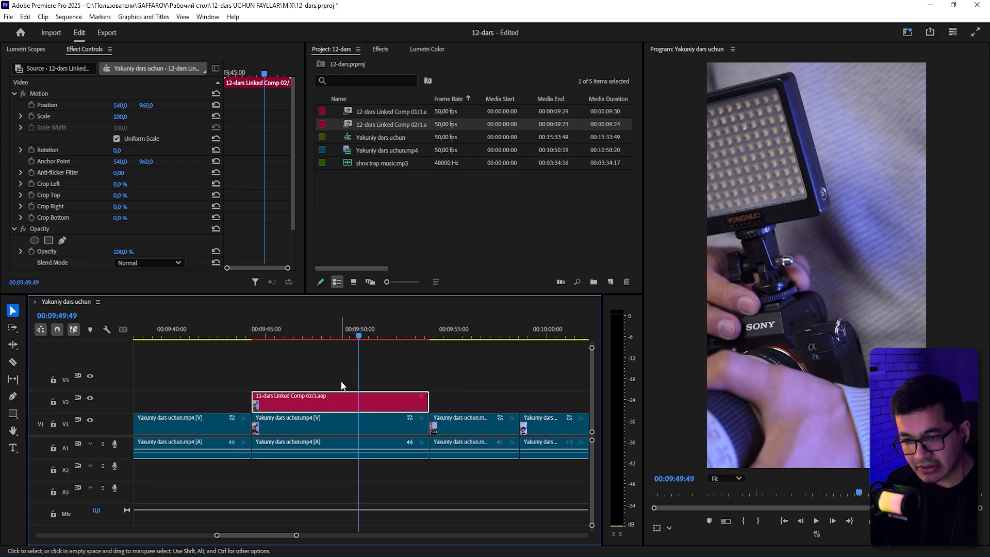
{"action": "left_click", "coordinate": [351, 422]}
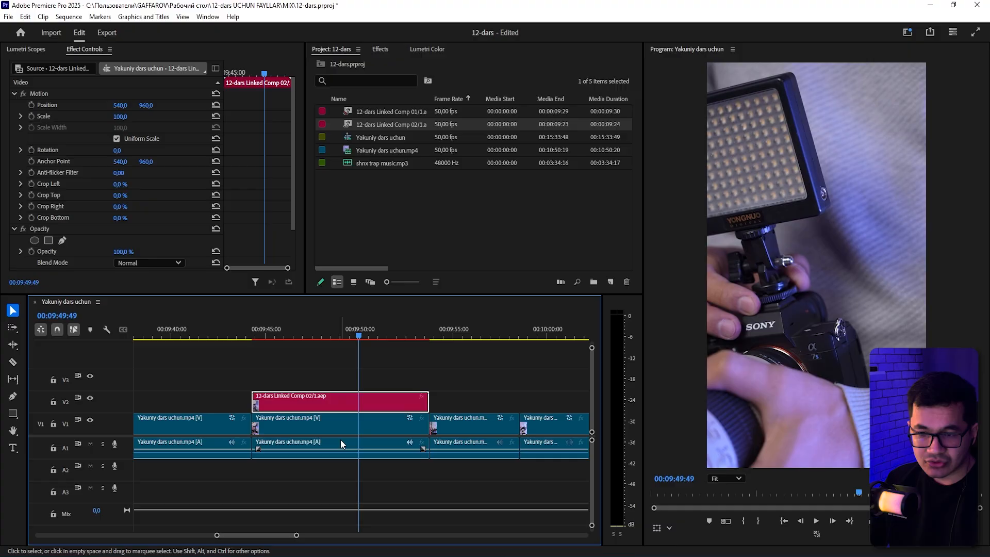
{"action": "double_click", "coordinate": [354, 425]}
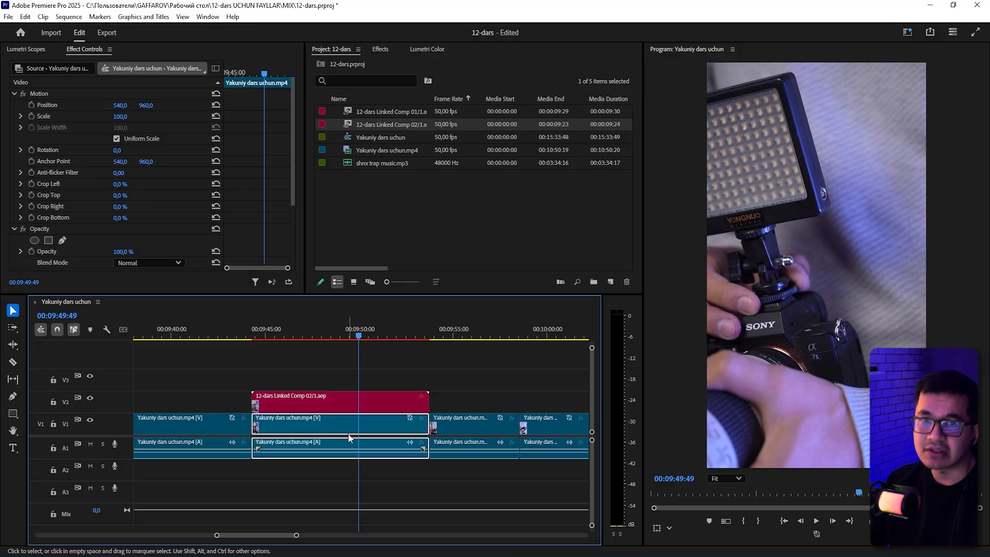
{"action": "left_click_drag", "start_coordinate": [356, 405], "coordinate": [354, 466]}
{"action": "left_click", "coordinate": [471, 375]}
Try to cut the footage segment under the composition and paste it at the sequence end, and undo both edits.
{"action": "key", "text": "a"}
{"action": "key", "text": "a"}
{"action": "key", "text": "a"}
{"action": "key", "text": "a"}
{"action": "key", "text": "a"}
{"action": "key", "text": "ctrl+x"}
{"action": "key", "text": "a"}
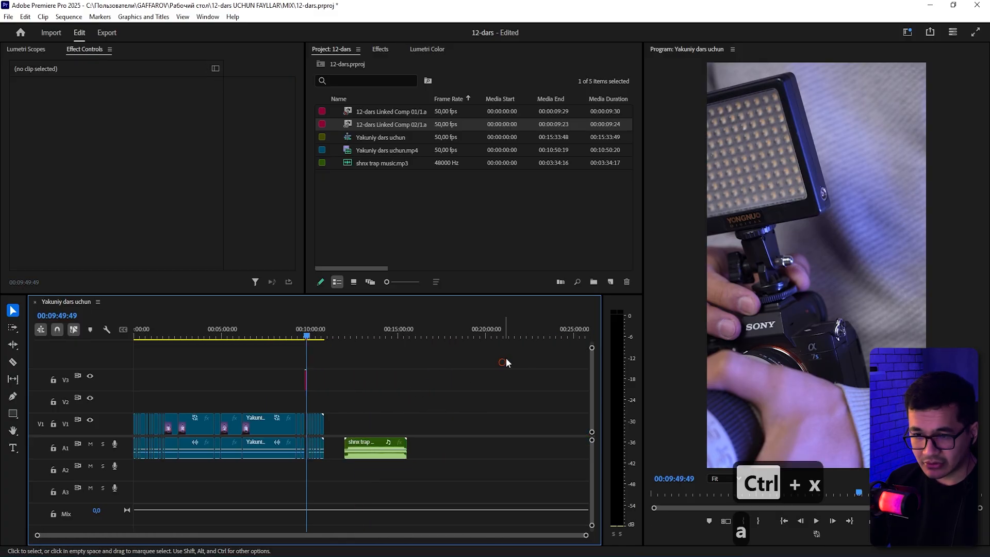
{"action": "key", "text": "a"}
{"action": "left_click", "coordinate": [506, 335]}
{"action": "key", "text": "ctrl+v"}
{"action": "left_click_drag", "start_coordinate": [497, 387], "coordinate": [480, 358]}
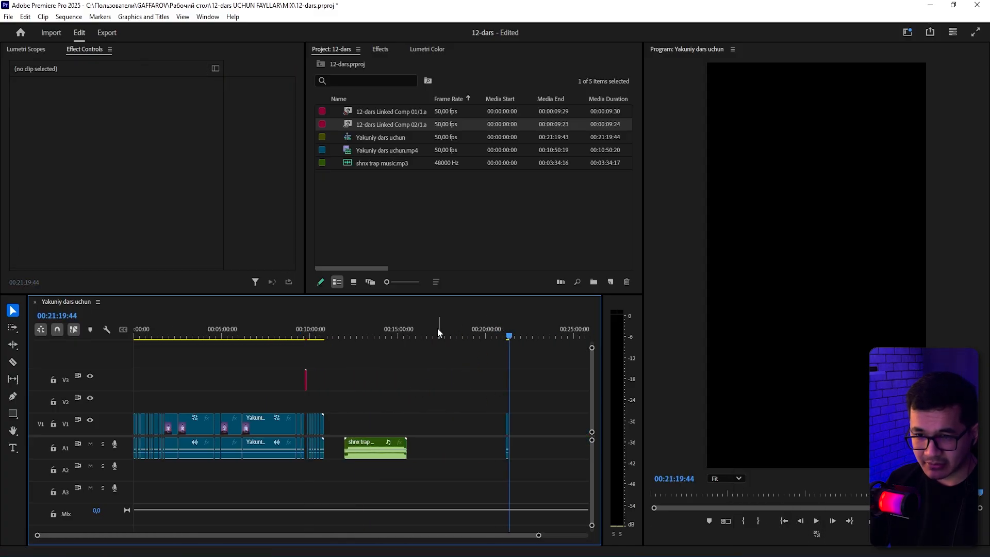
{"action": "left_click_drag", "start_coordinate": [379, 350], "coordinate": [42, 452]}
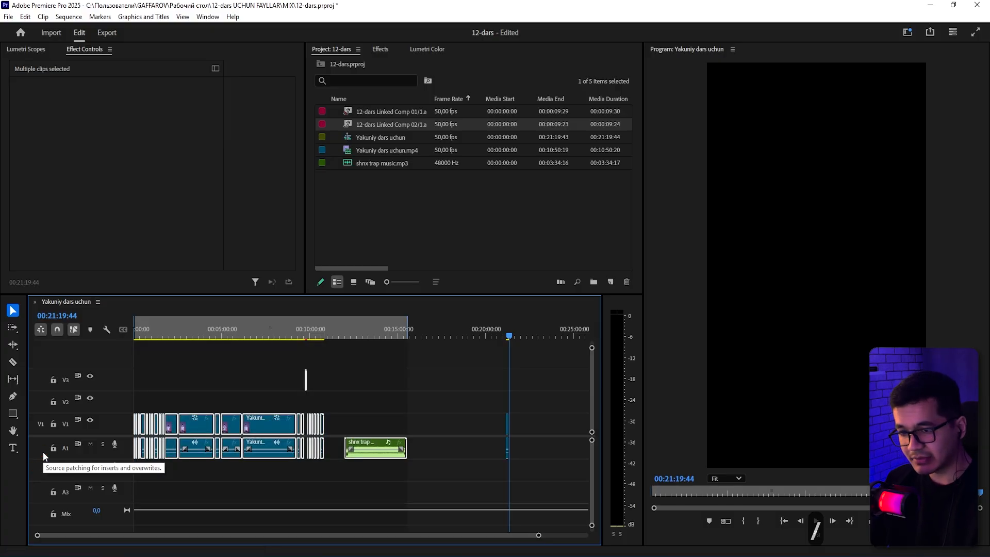
{"action": "left_click", "coordinate": [487, 375]}
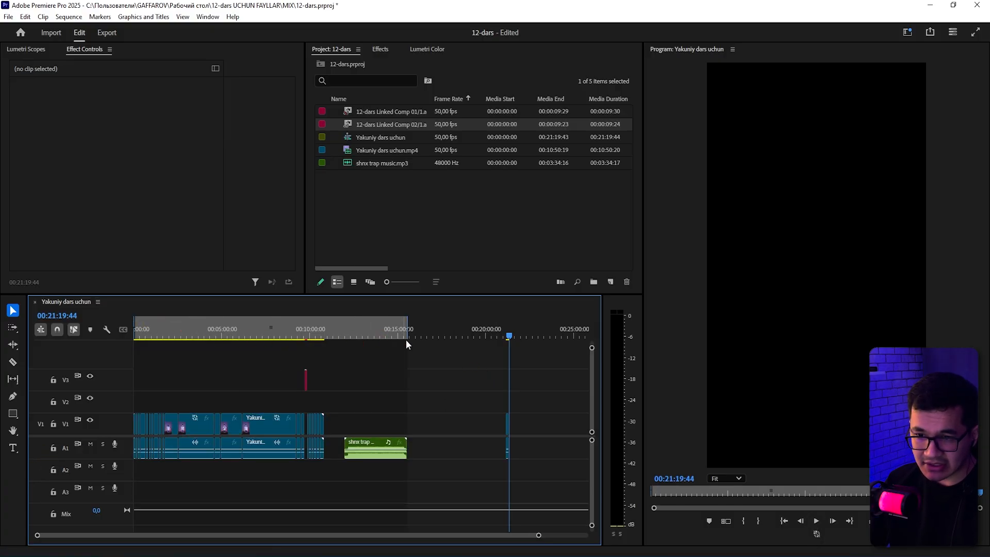
{"action": "key", "text": "s"}
{"action": "key", "text": "s"}
{"action": "key", "text": "s"}
{"action": "key", "text": "s"}
{"action": "left_click_drag", "start_coordinate": [404, 395], "coordinate": [255, 468]}
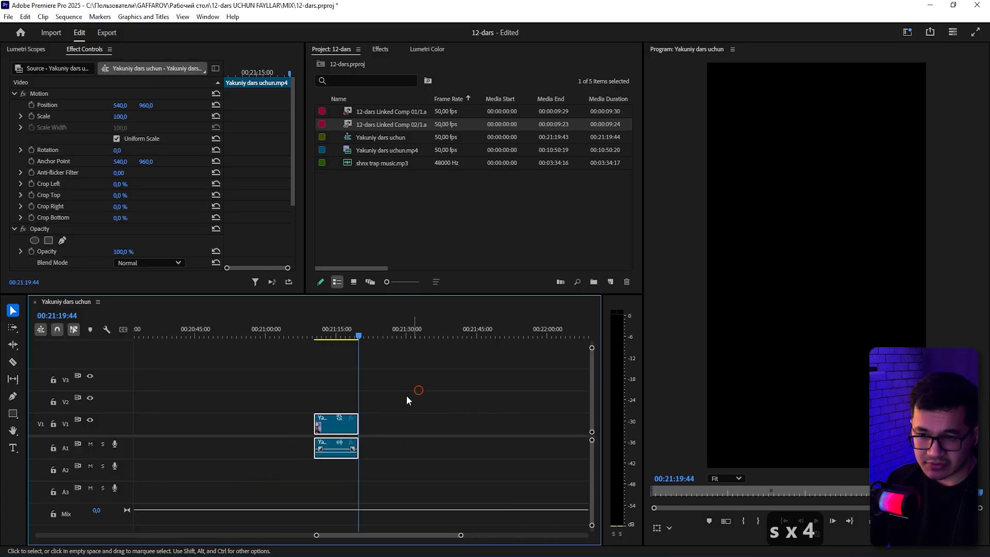
{"action": "key", "text": "a"}
{"action": "key", "text": "a"}
{"action": "key", "text": "a"}
{"action": "key", "text": "a"}
{"action": "key", "text": "a"}
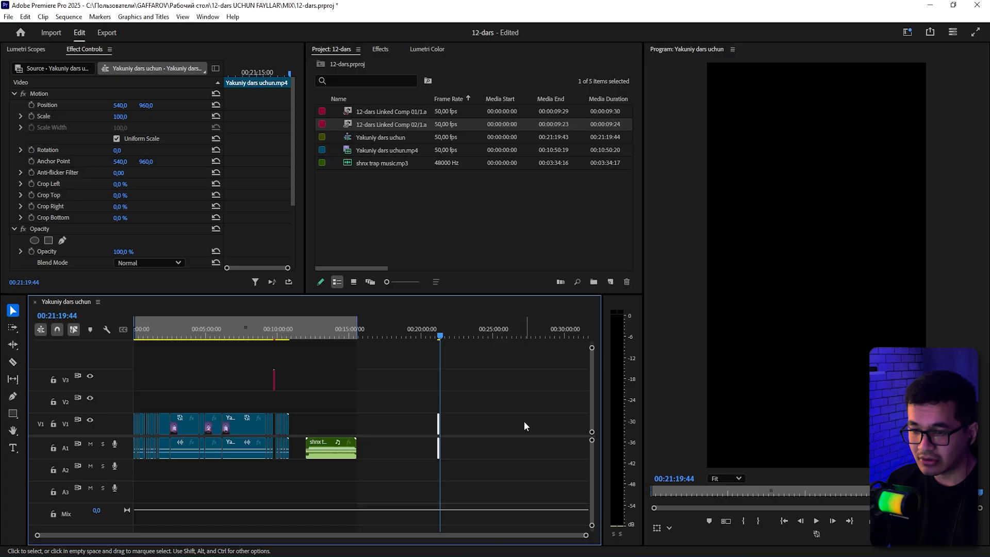
{"action": "key", "text": "ctrl+z"}
{"action": "key", "text": "ctrl+z"}
Disable the V1 footage segment beneath the composition clip and select the composition clip on V3.
{"action": "key", "text": "s"}
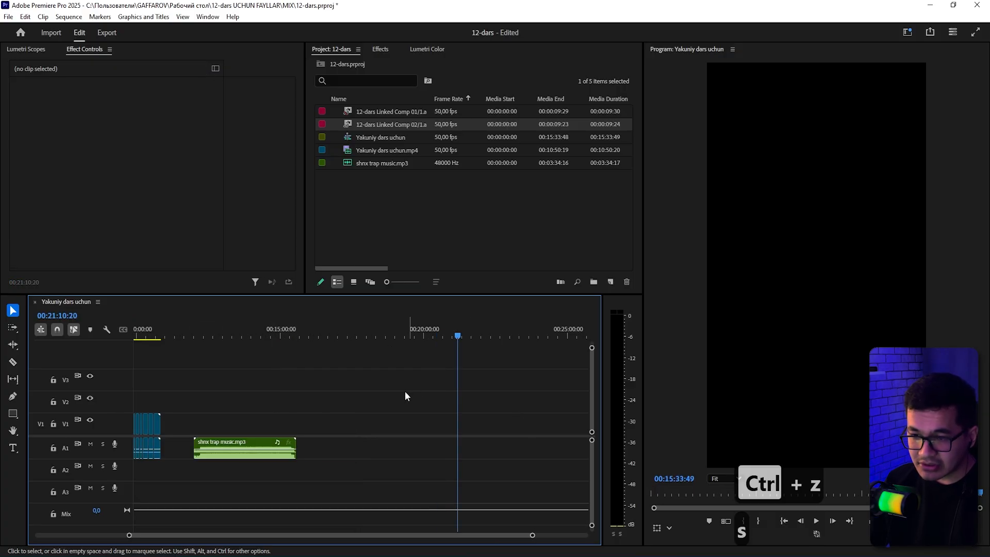
{"action": "key", "text": "s"}
{"action": "key", "text": "a"}
{"action": "key", "text": "a"}
{"action": "left_click", "coordinate": [305, 330]}
{"action": "key", "text": "s"}
{"action": "key", "text": "s"}
{"action": "key", "text": "s"}
{"action": "key", "text": "s"}
{"action": "key", "text": "s"}
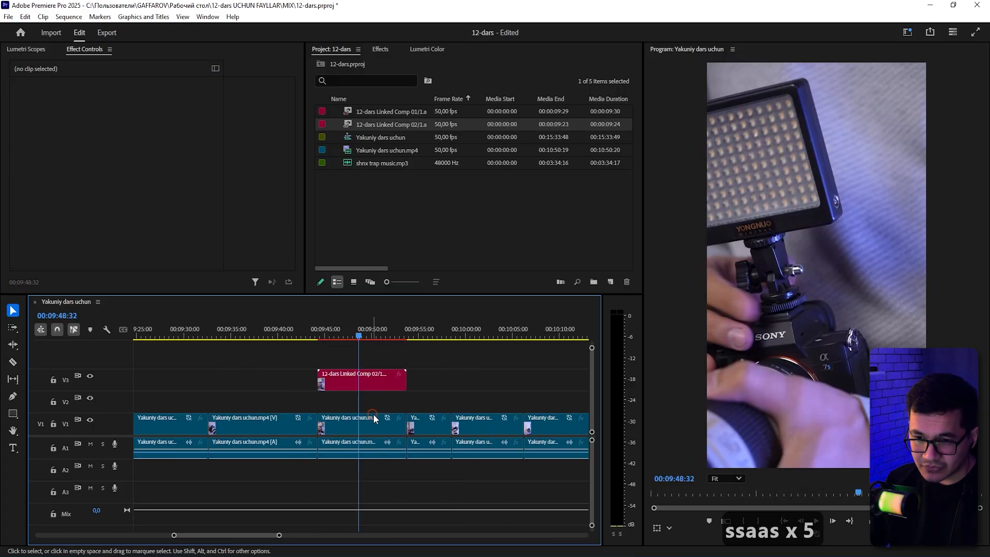
{"action": "left_click", "coordinate": [362, 442]}
{"action": "key", "text": "shift+e"}
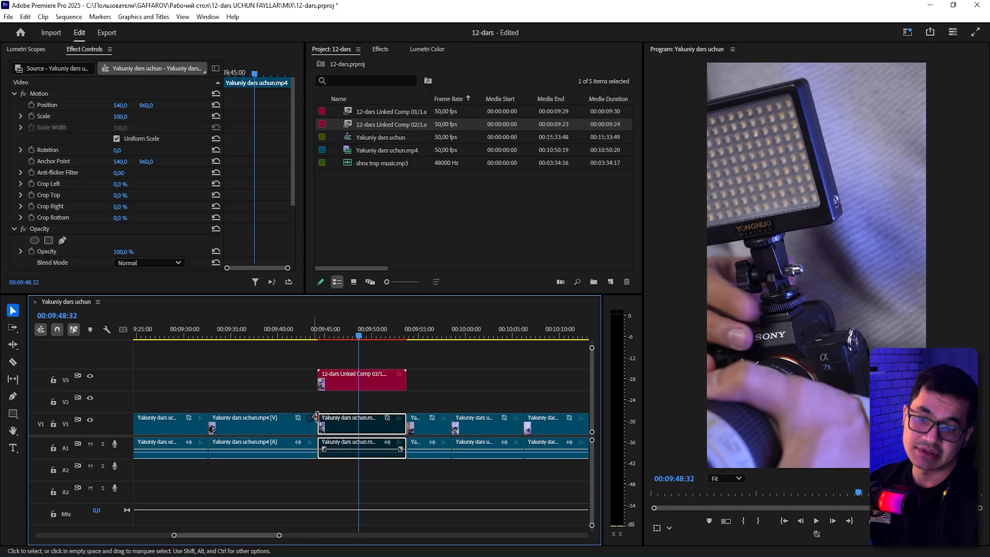
{"action": "left_click", "coordinate": [350, 381]}
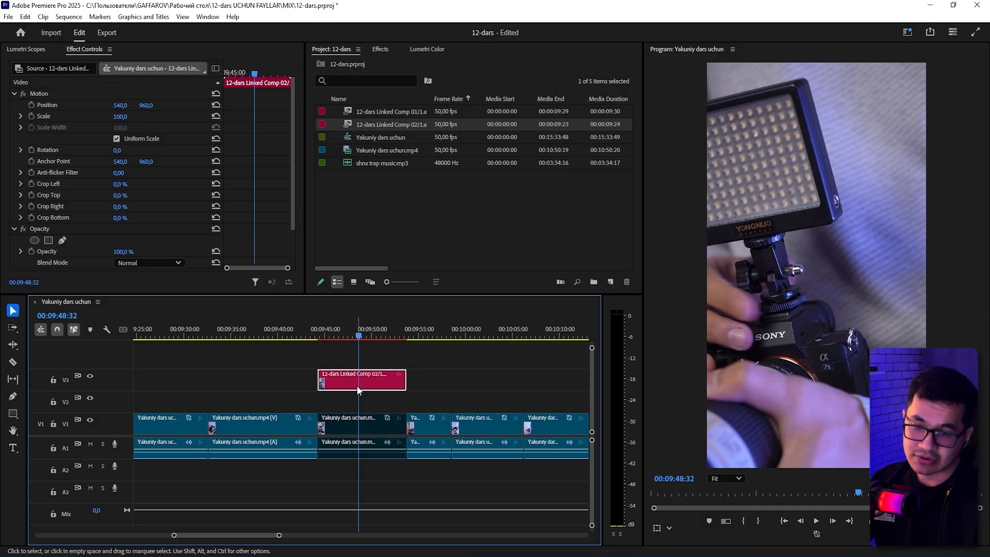